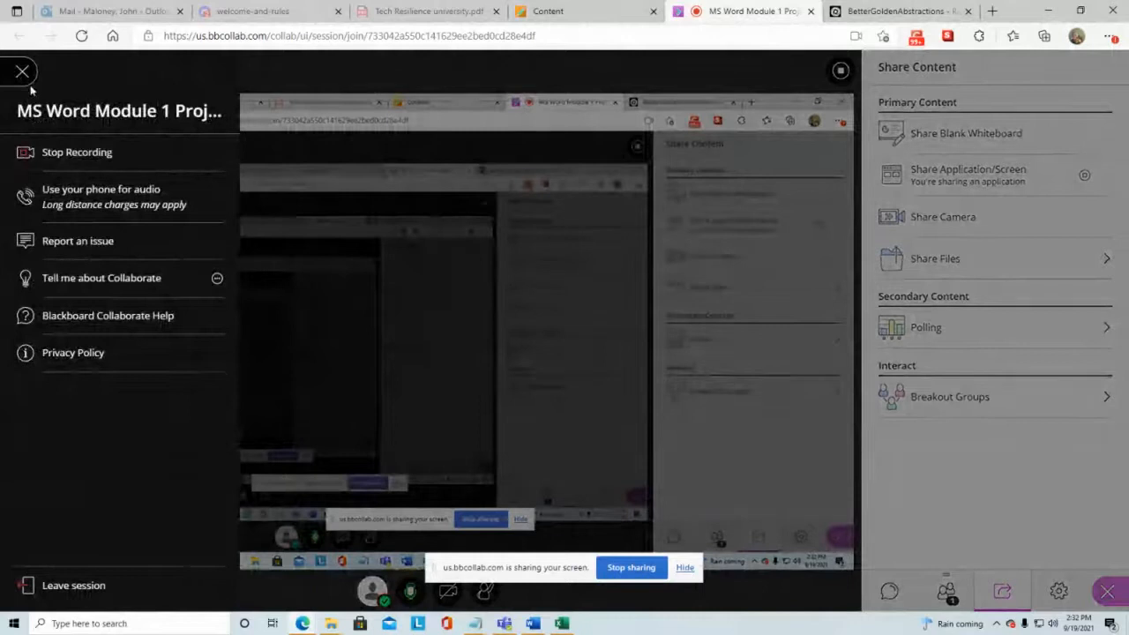
Step: Close the session menu, switch to the course content tab, and open the MindTap link under Students Start Here
left_click(23, 72)
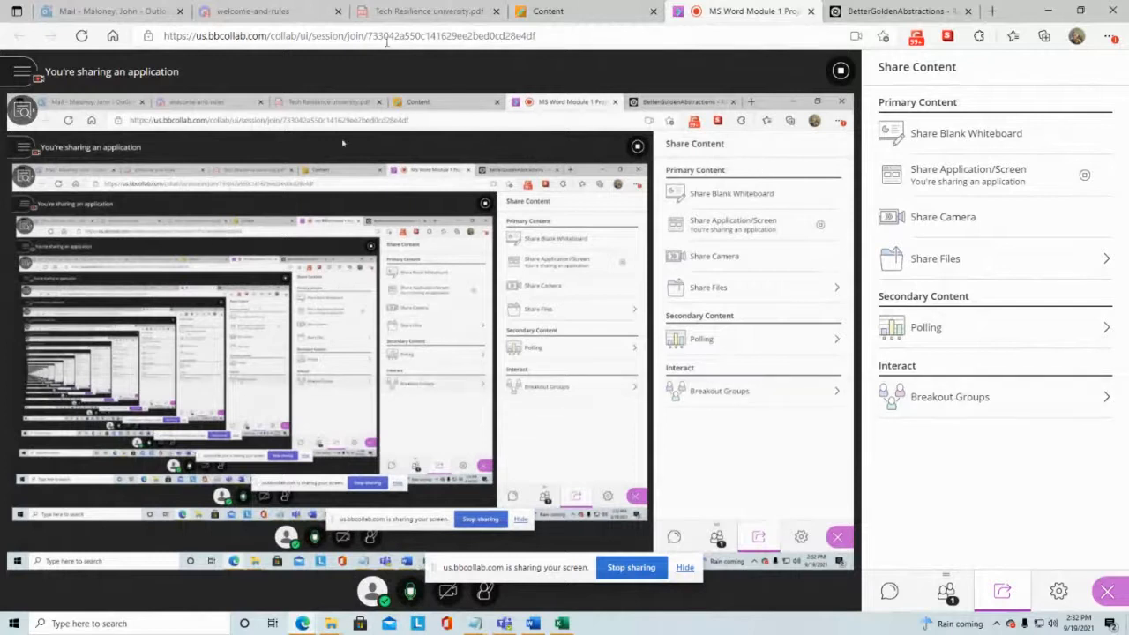
left_click(569, 10)
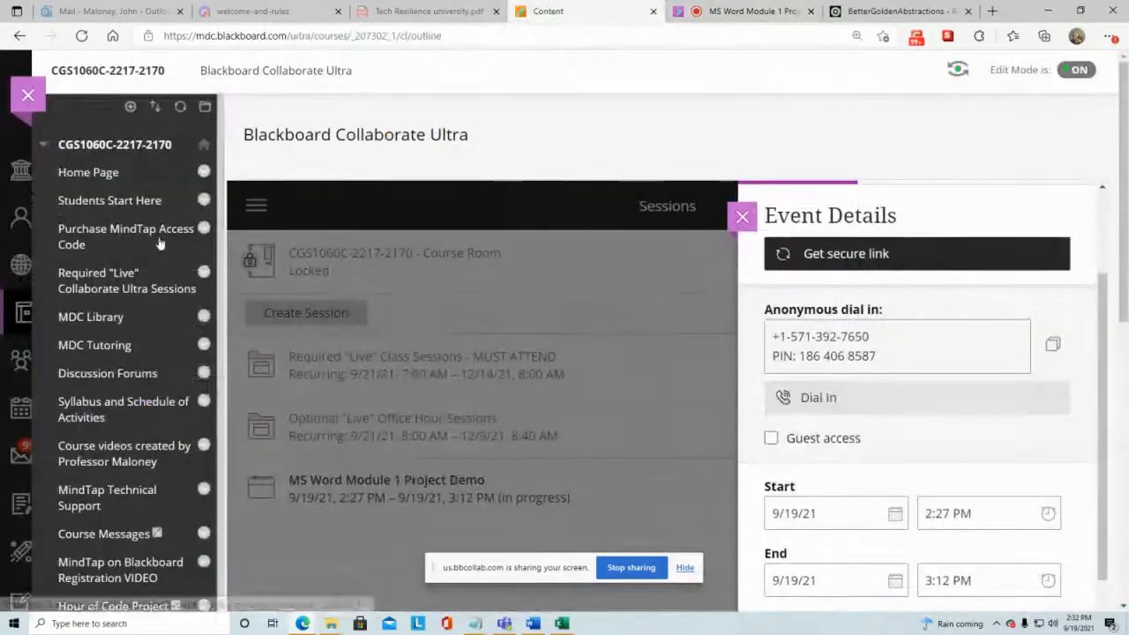
left_click(136, 200)
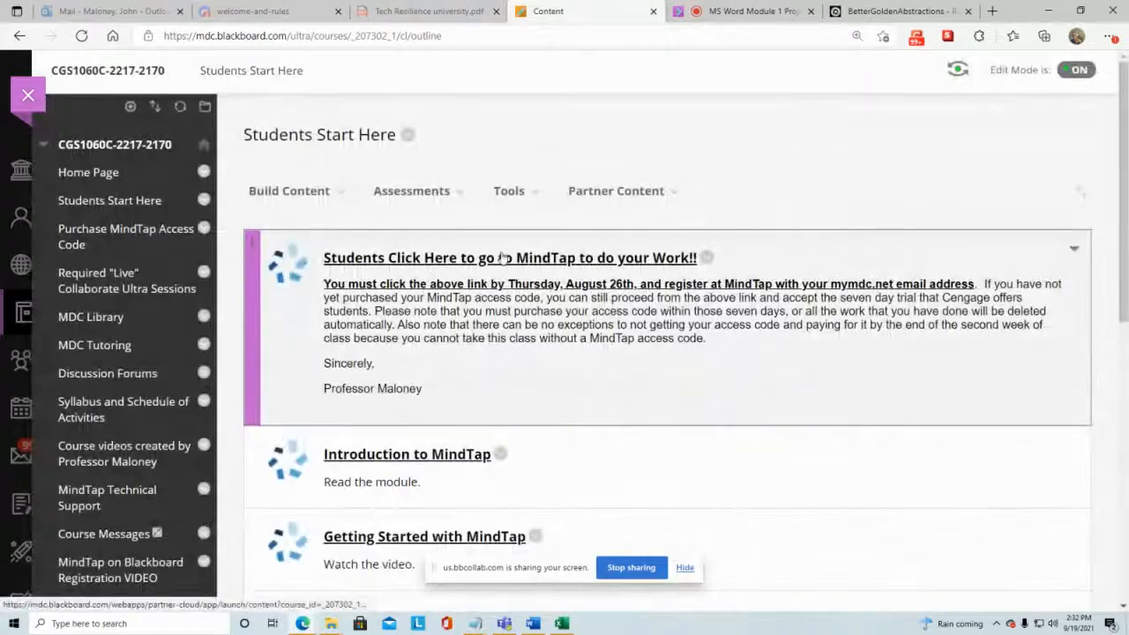
left_click(503, 258)
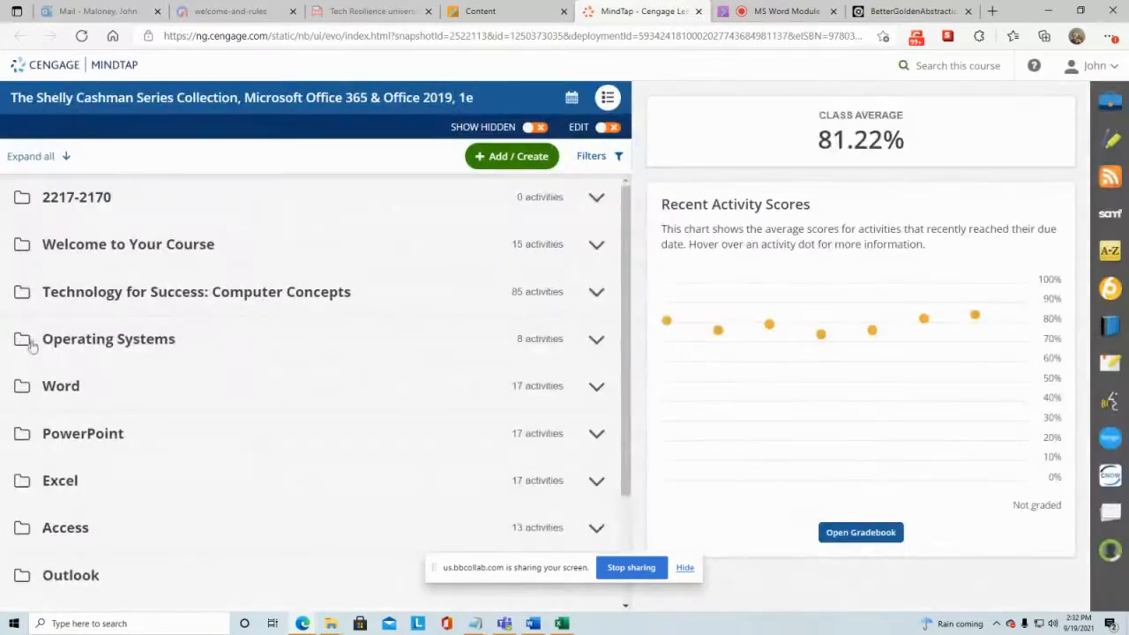
Step: Expand the Word folder and Word Module 1, open Word Module 1 SAM Project A, and start it
left_click(71, 385)
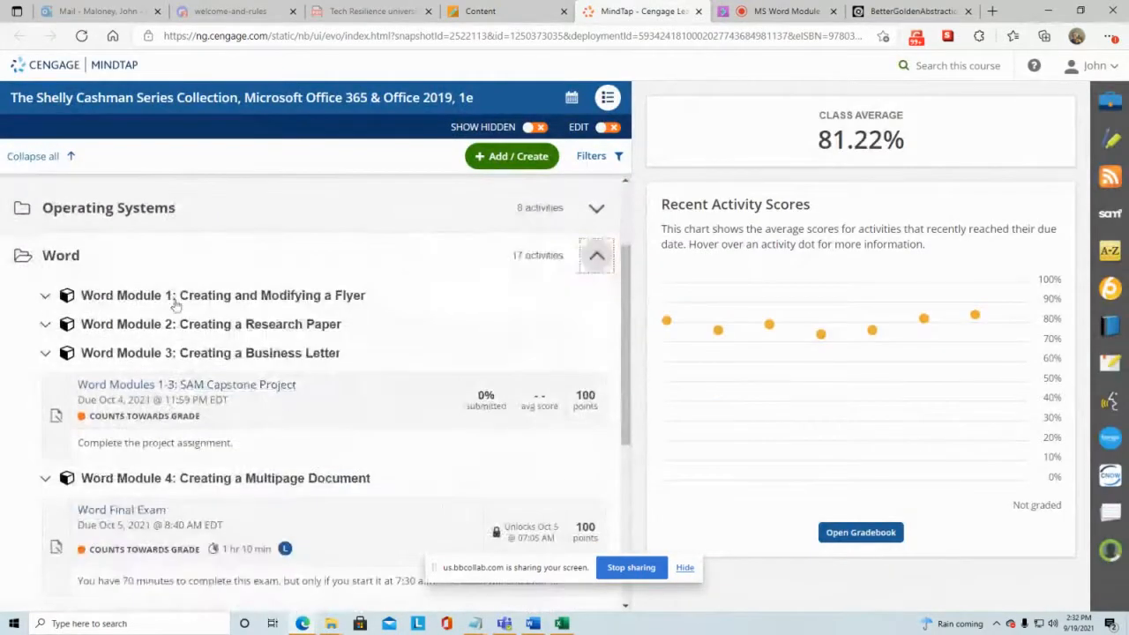
left_click(174, 297)
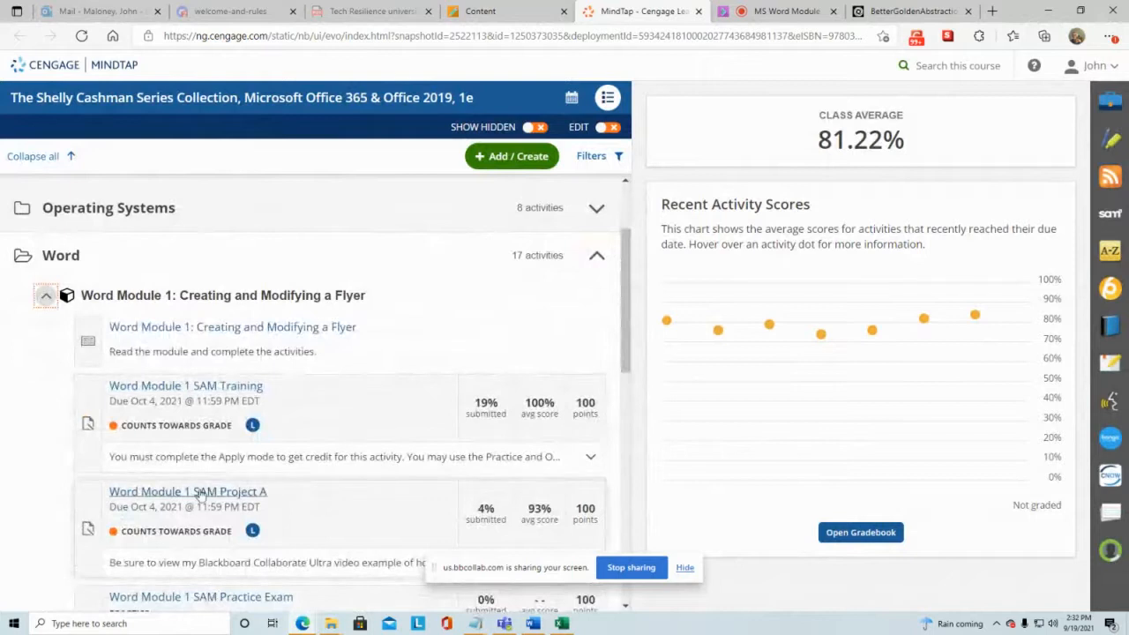
left_click(201, 493)
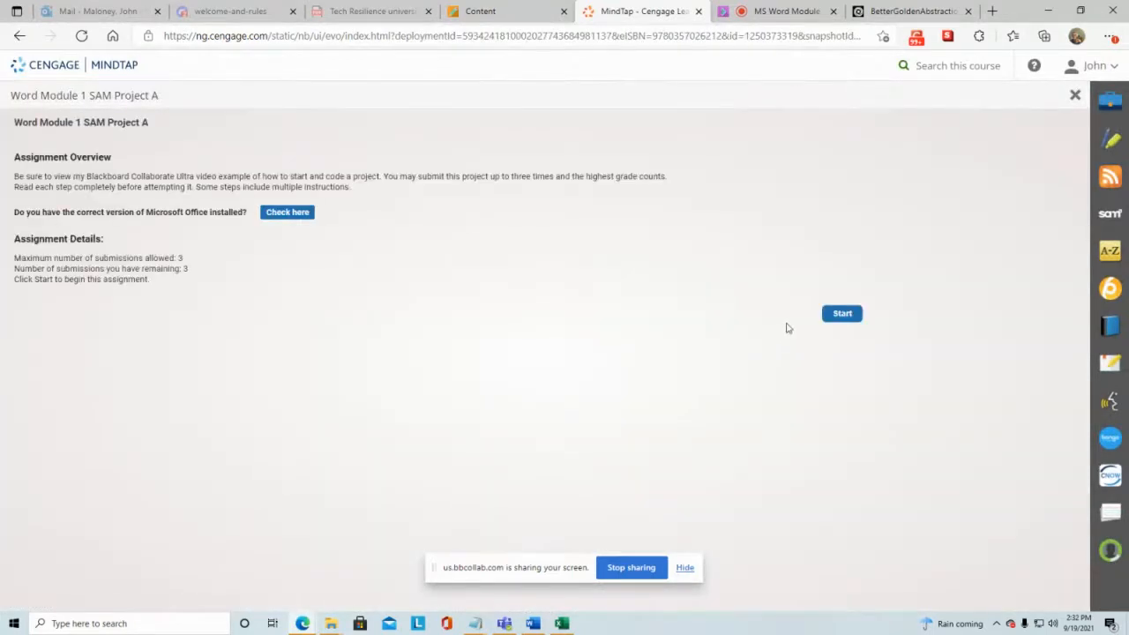
left_click(843, 314)
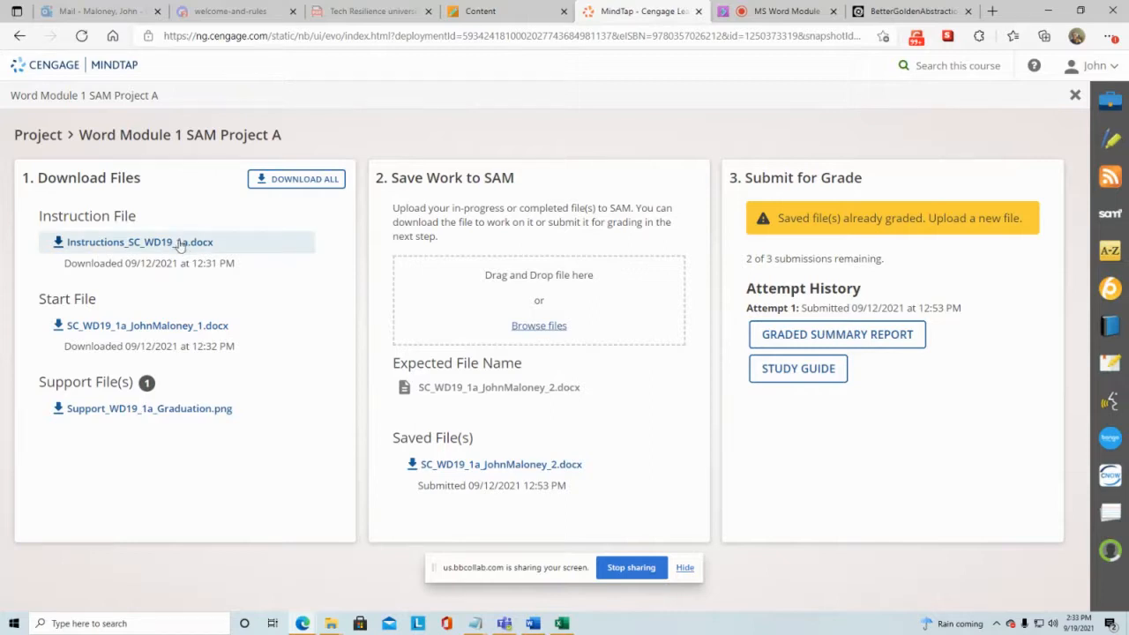
Step: Download the instruction file, the start file, and the Support_WD19_1a_Graduation.png support file
left_click(180, 244)
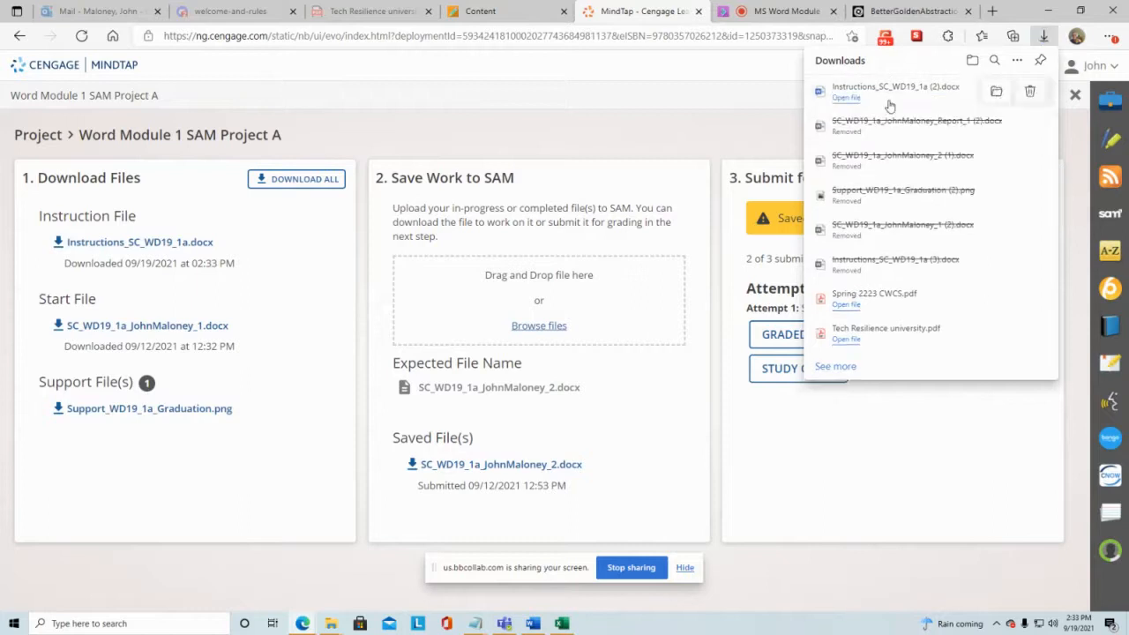
left_click(468, 109)
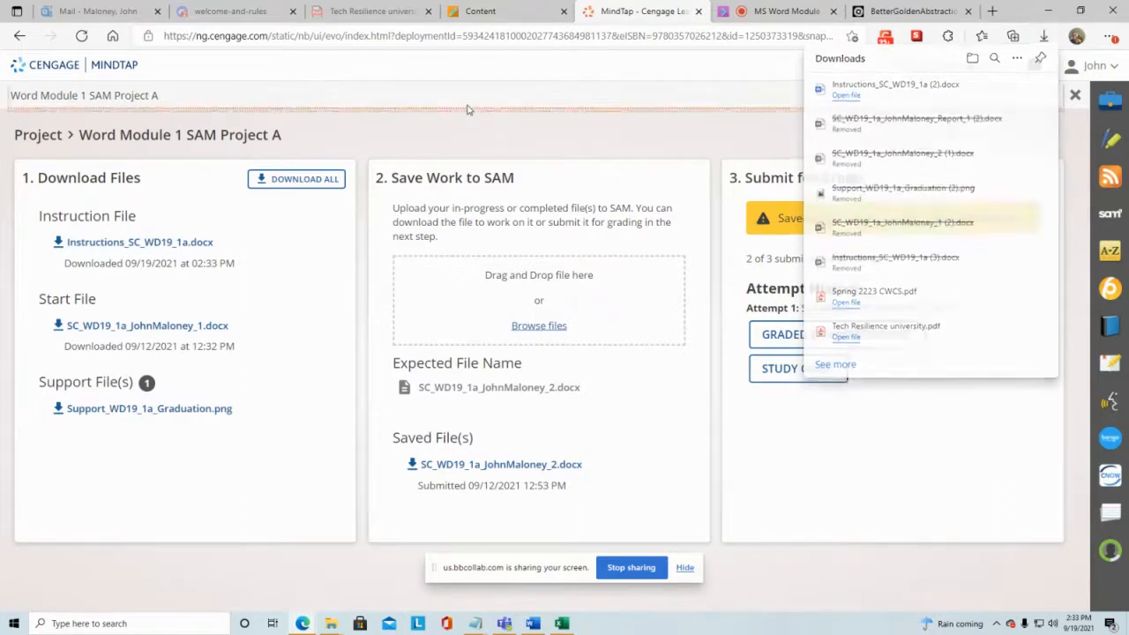
left_click(132, 330)
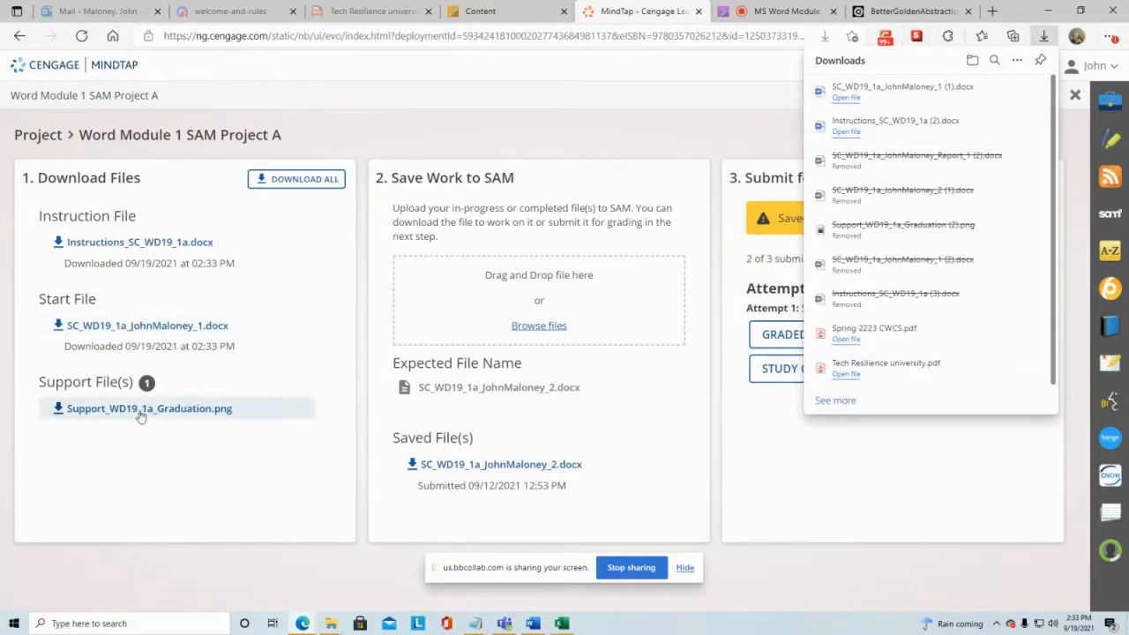
left_click(199, 411)
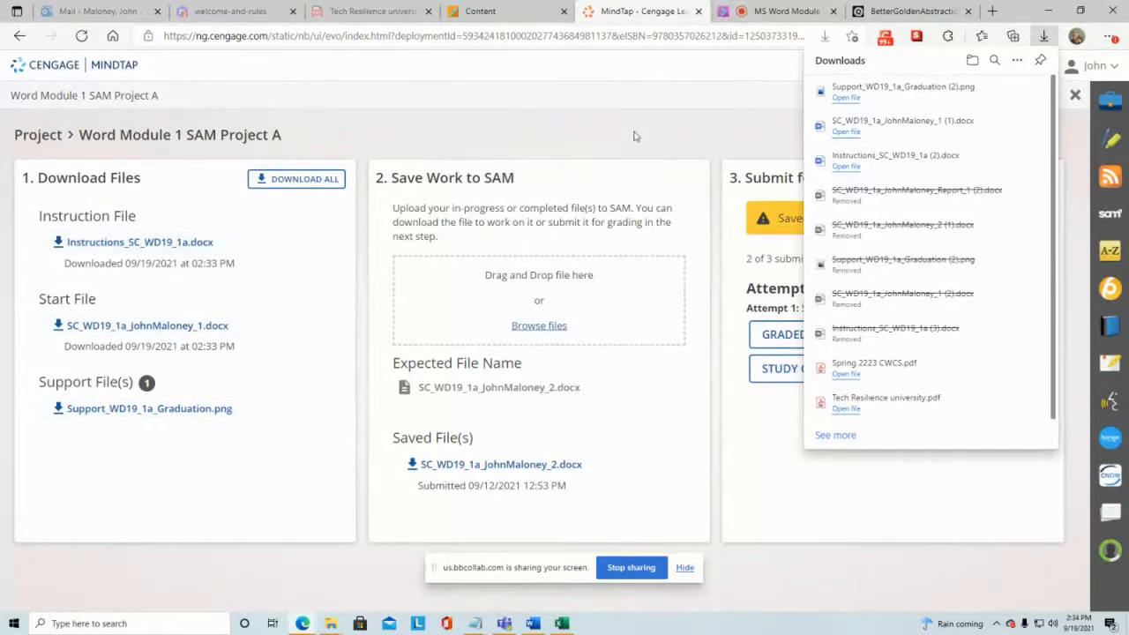
Step: Show the downloaded Support_WD19_1a_Graduation picture in its Downloads folder
right_click(898, 106)
left_click(935, 167)
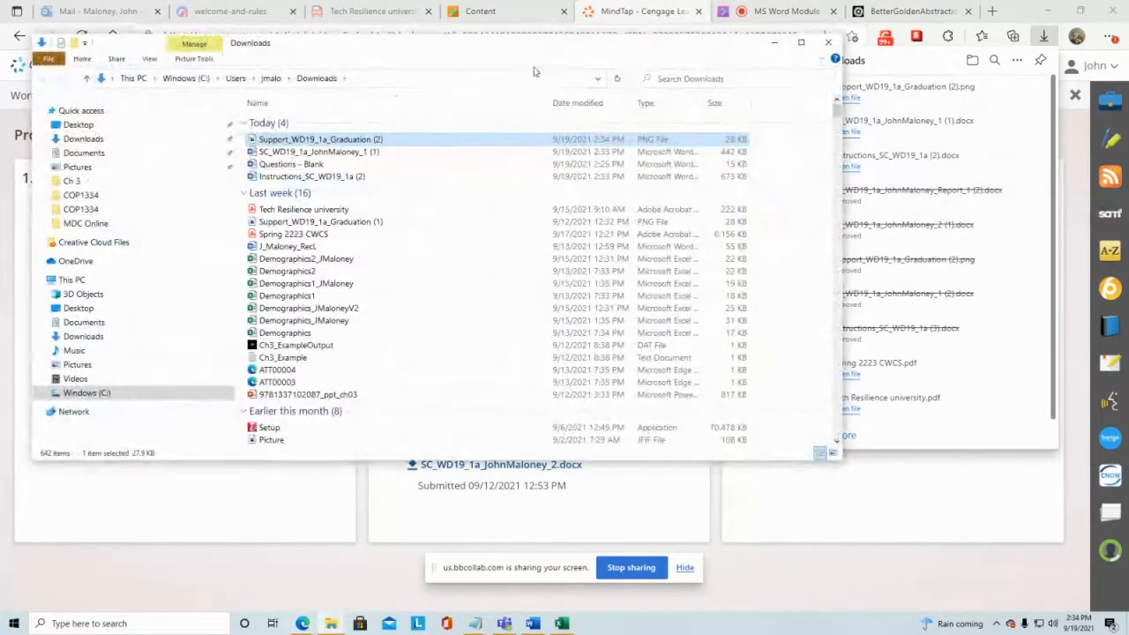
left_click_drag(481, 50, 667, 113)
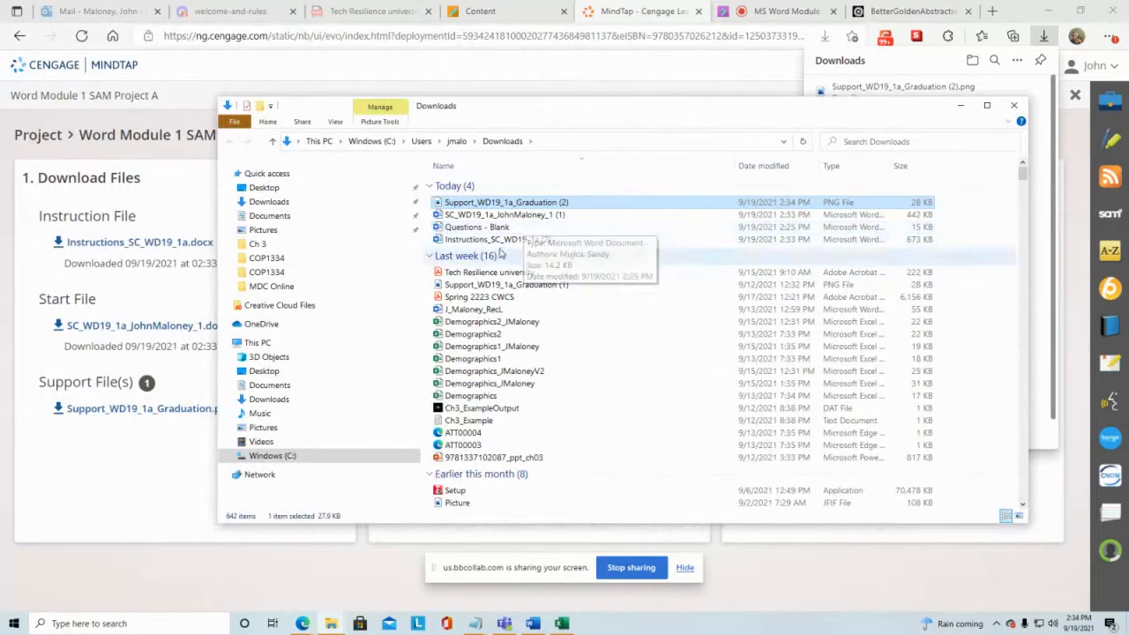
Step: Open the Instructions_SC_WD19_1a (2) document from the Downloads folder
double_click(505, 240)
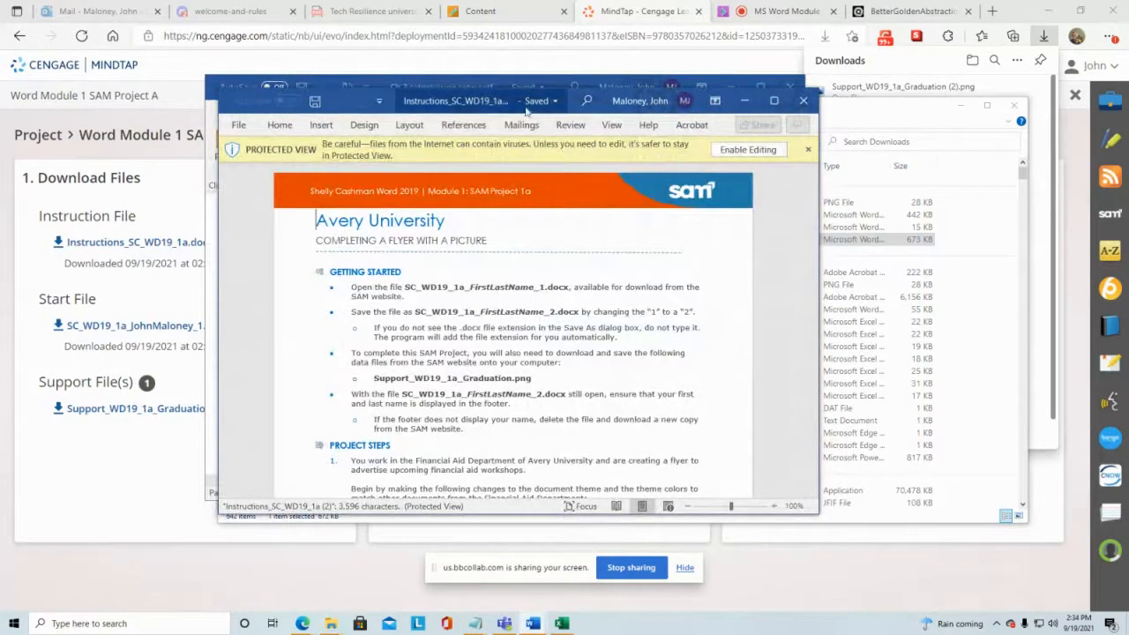
left_click_drag(567, 103, 436, 84)
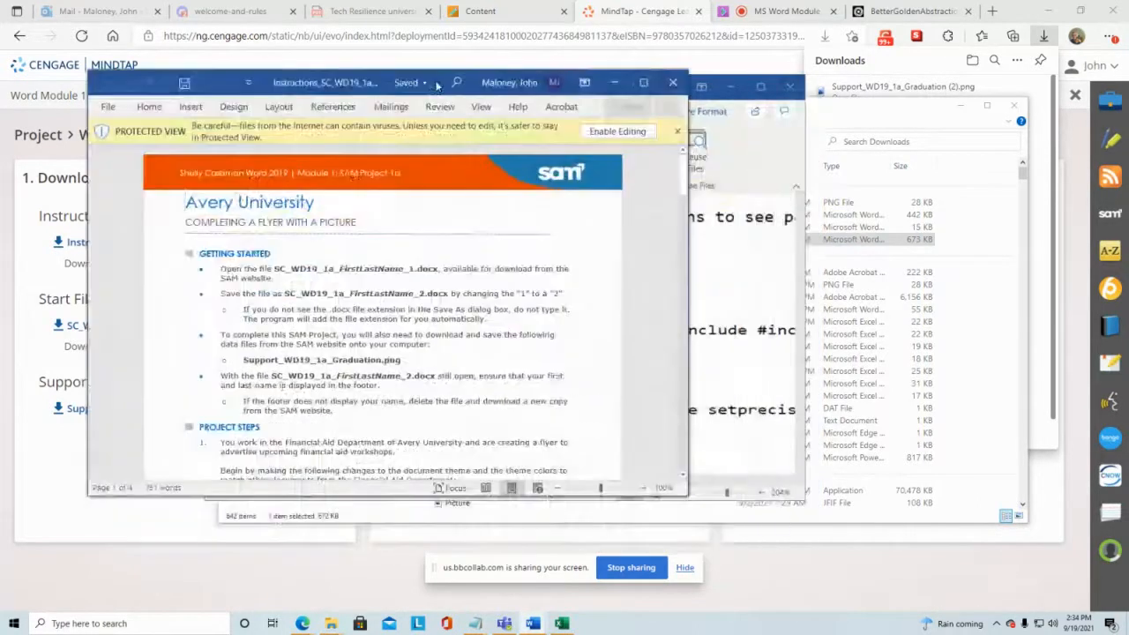
Step: Read through the project steps and the final figure in the instructions document
scroll(280, 388, "down", 2)
scroll(279, 388, "down", 10)
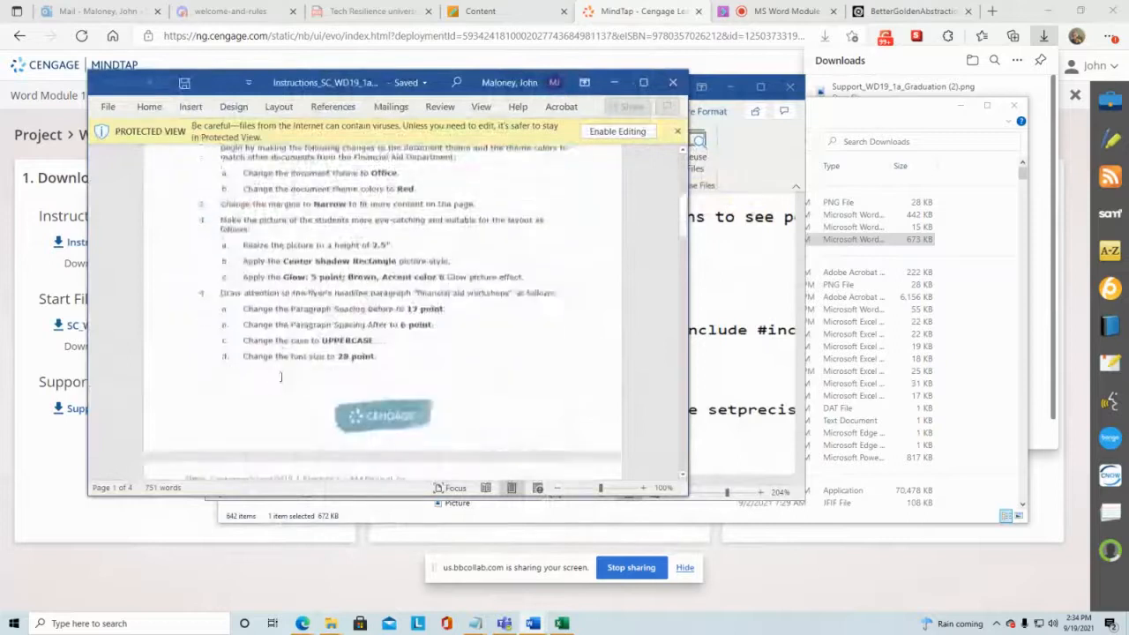
scroll(281, 377, "down", 5)
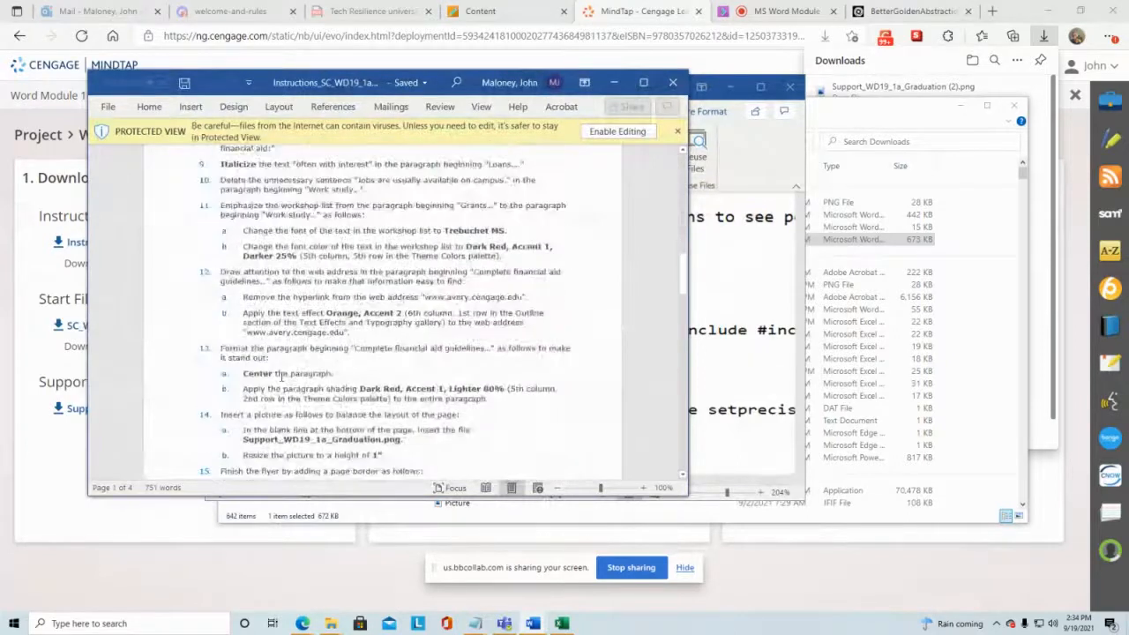
scroll(281, 377, "down", 4)
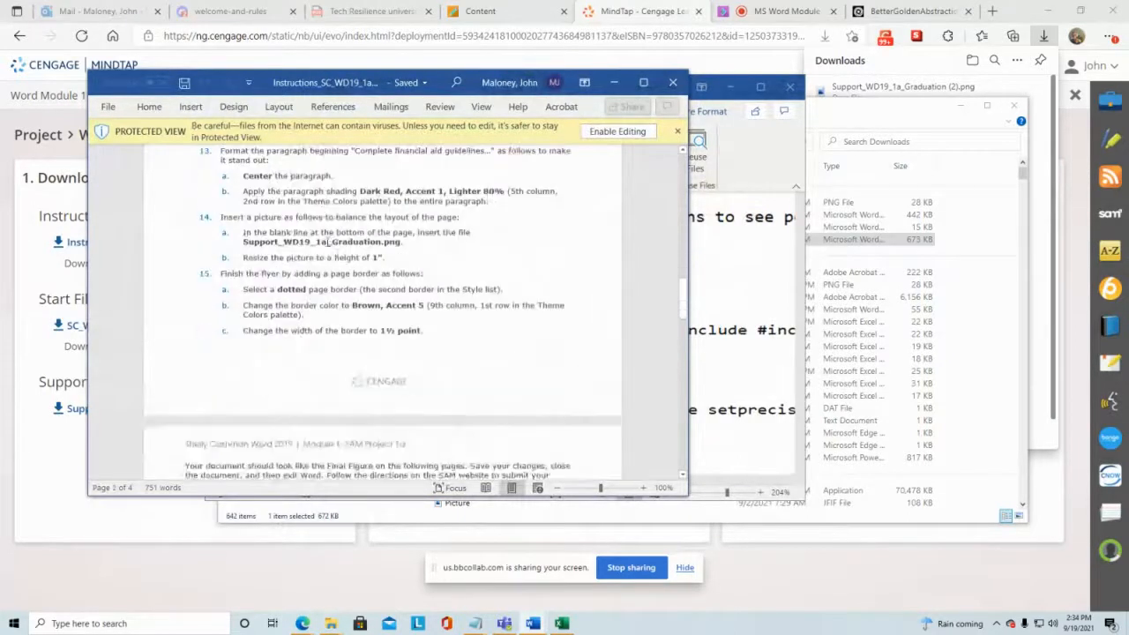
scroll(323, 203, "down", 5)
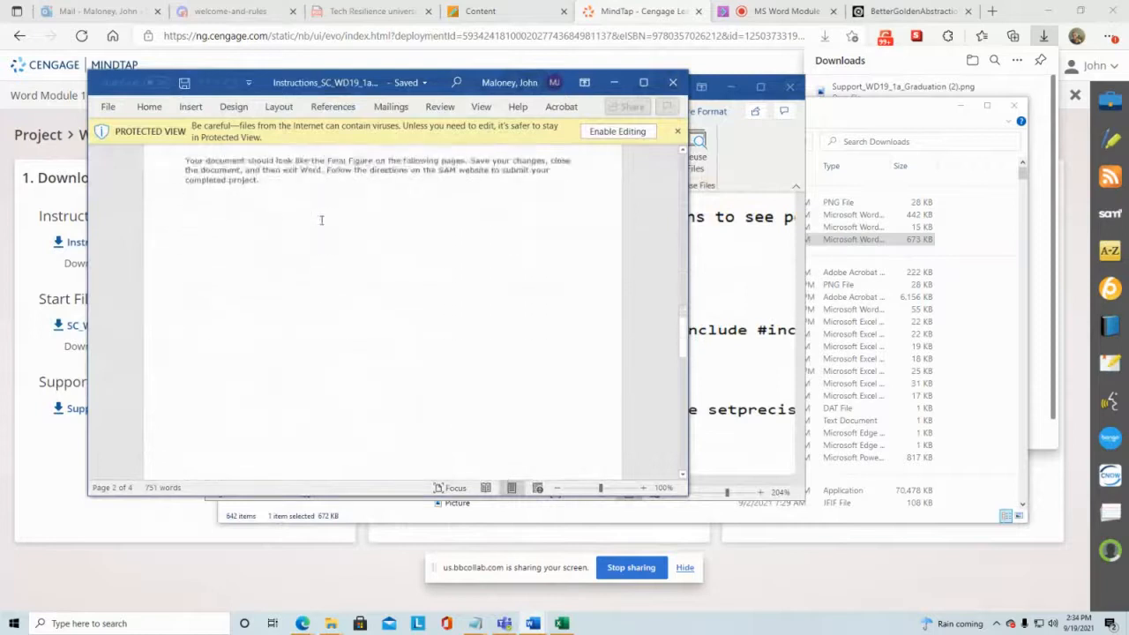
scroll(320, 223, "down", 3)
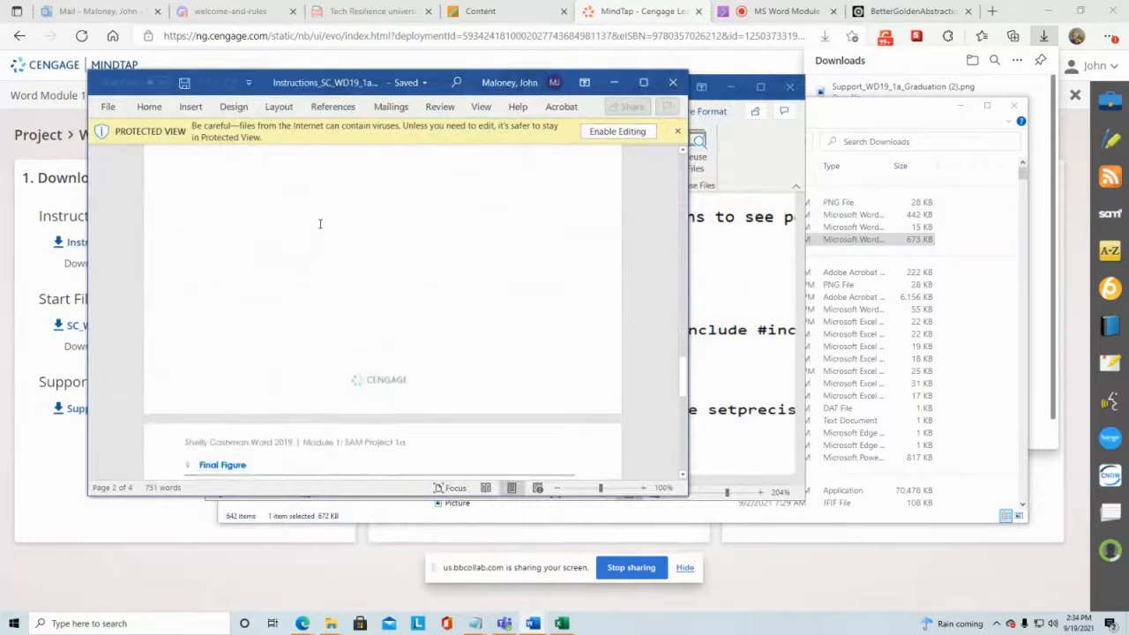
scroll(320, 223, "down", 5)
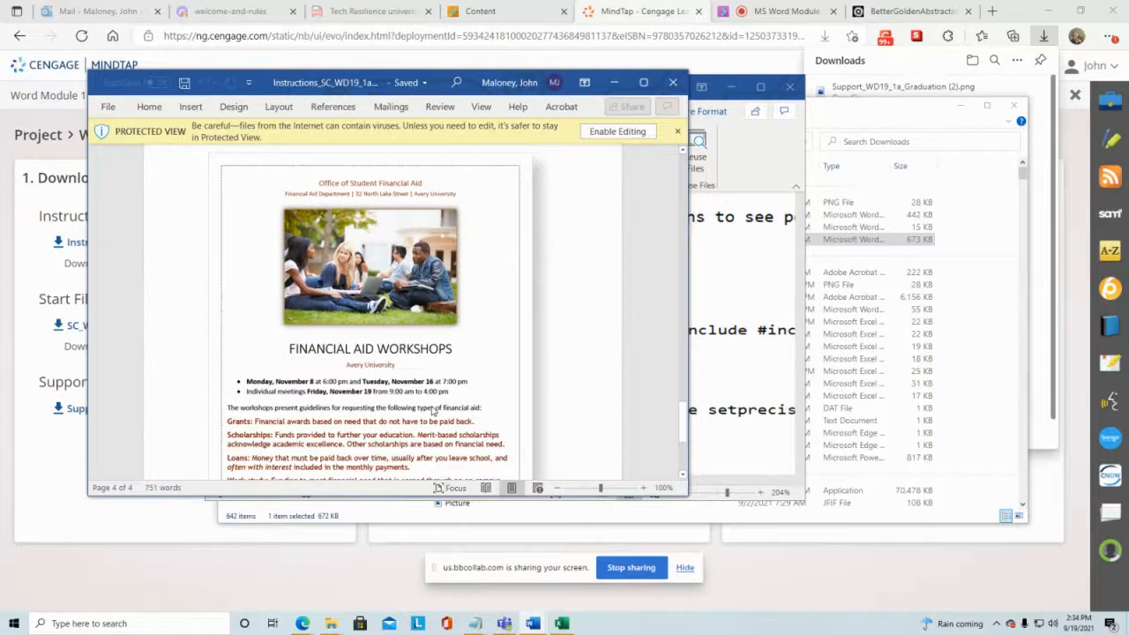
scroll(433, 411, "down", 2)
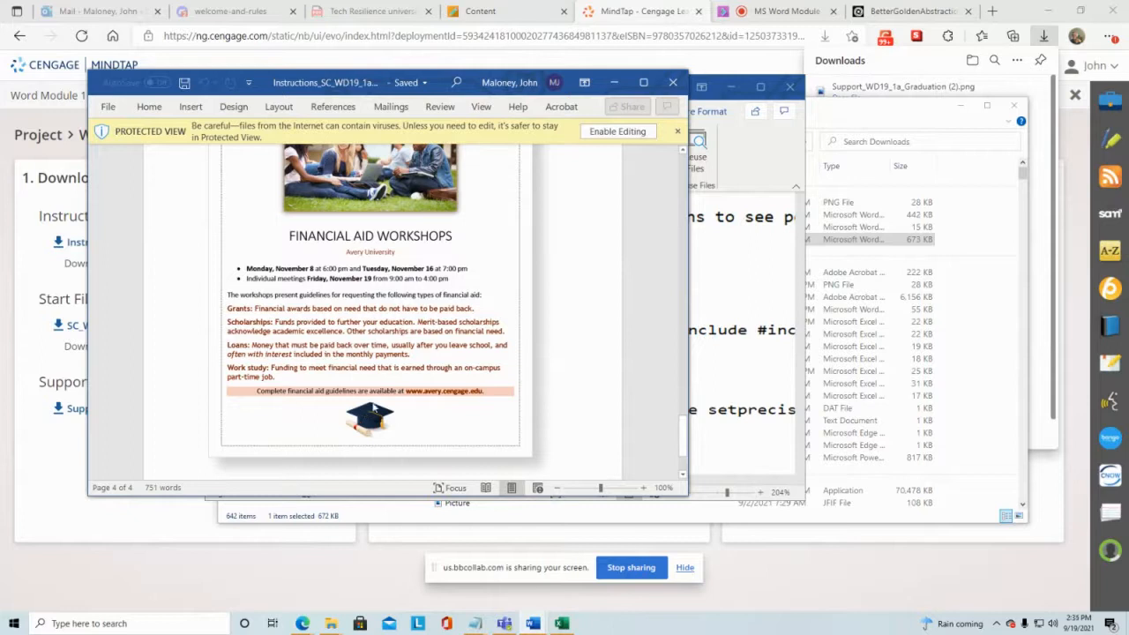
scroll(374, 422, "up", 6)
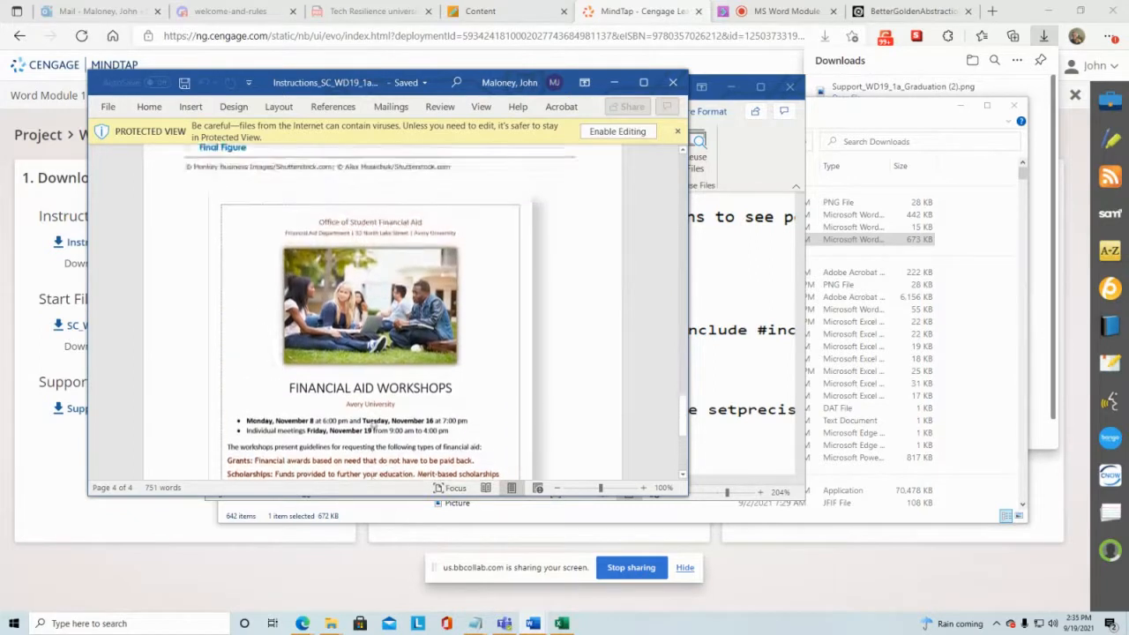
scroll(373, 422, "up", 12)
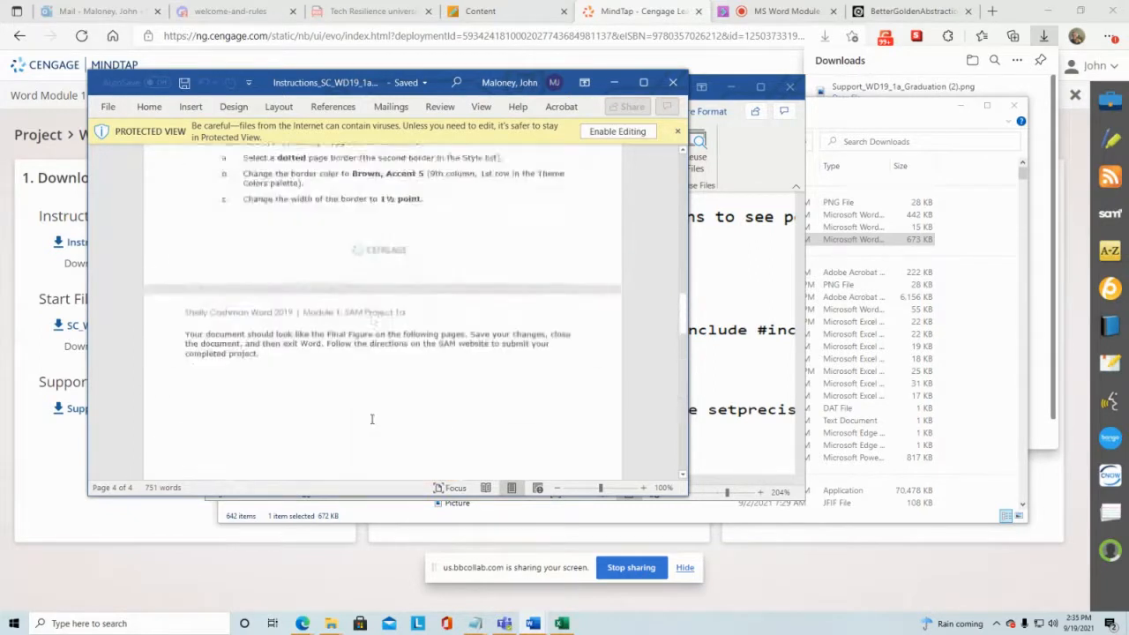
scroll(282, 324, "up", 2)
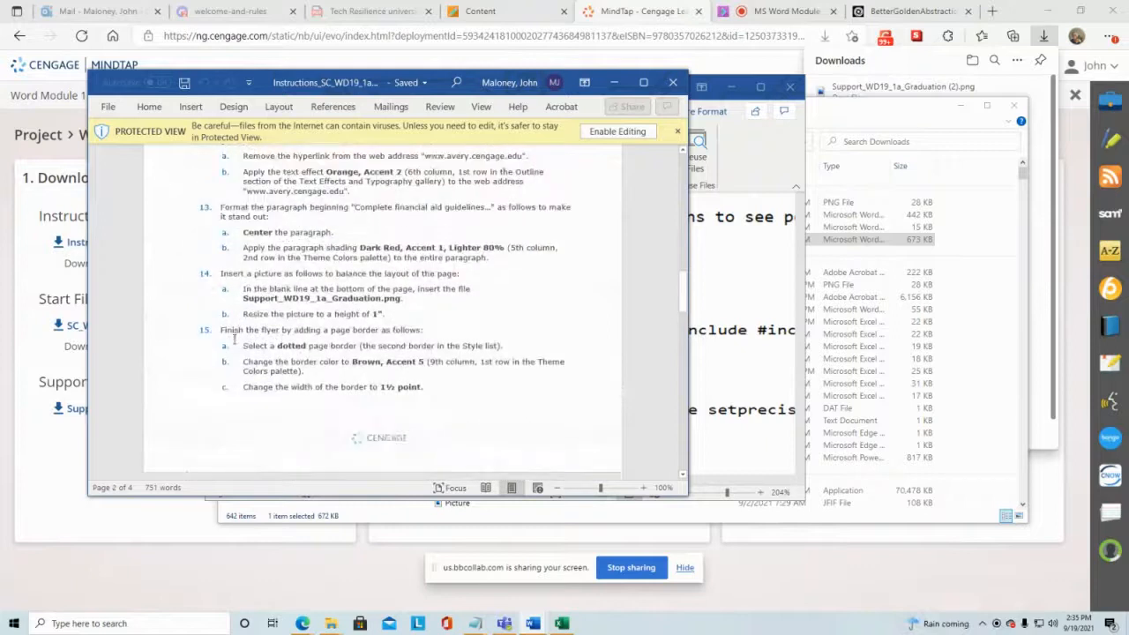
scroll(234, 386, "up", 5)
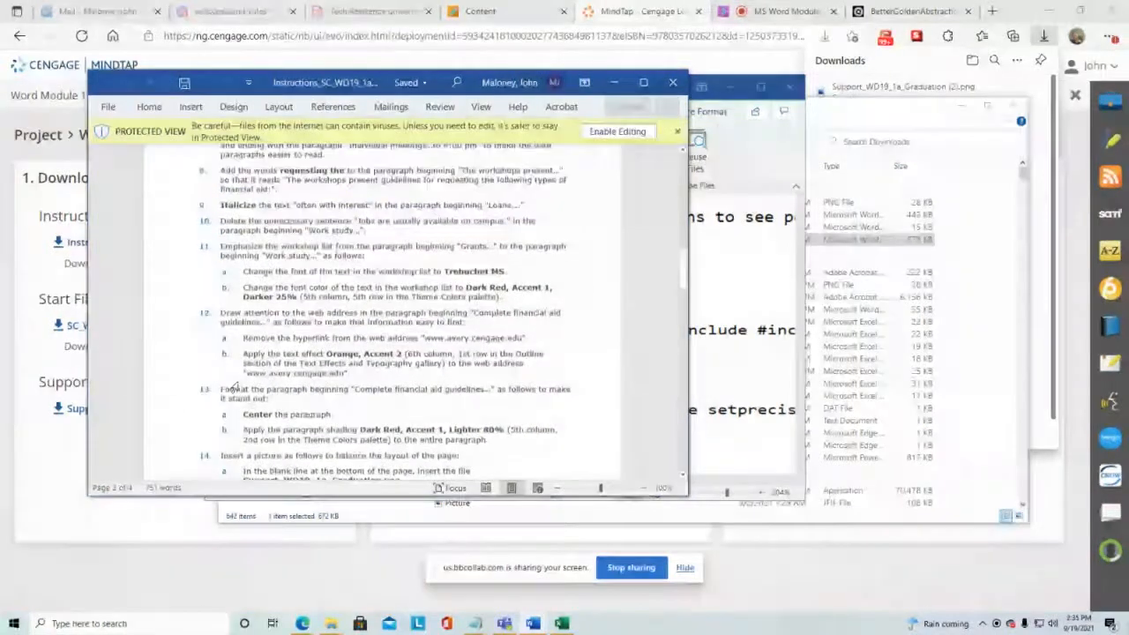
scroll(234, 388, "up", 10)
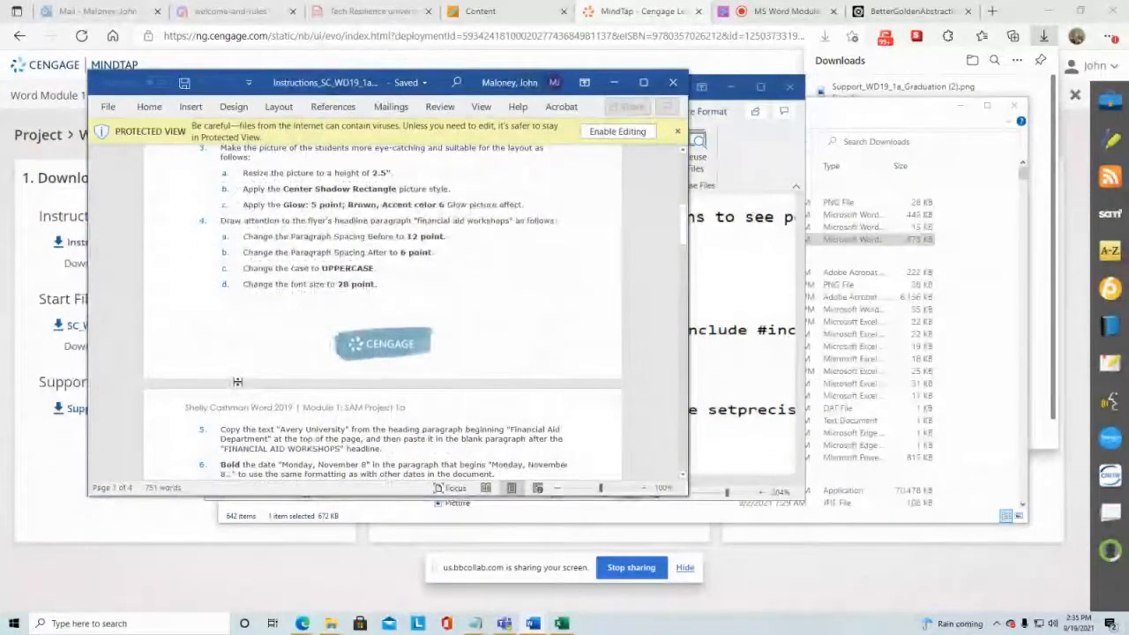
scroll(295, 424, "down", 1)
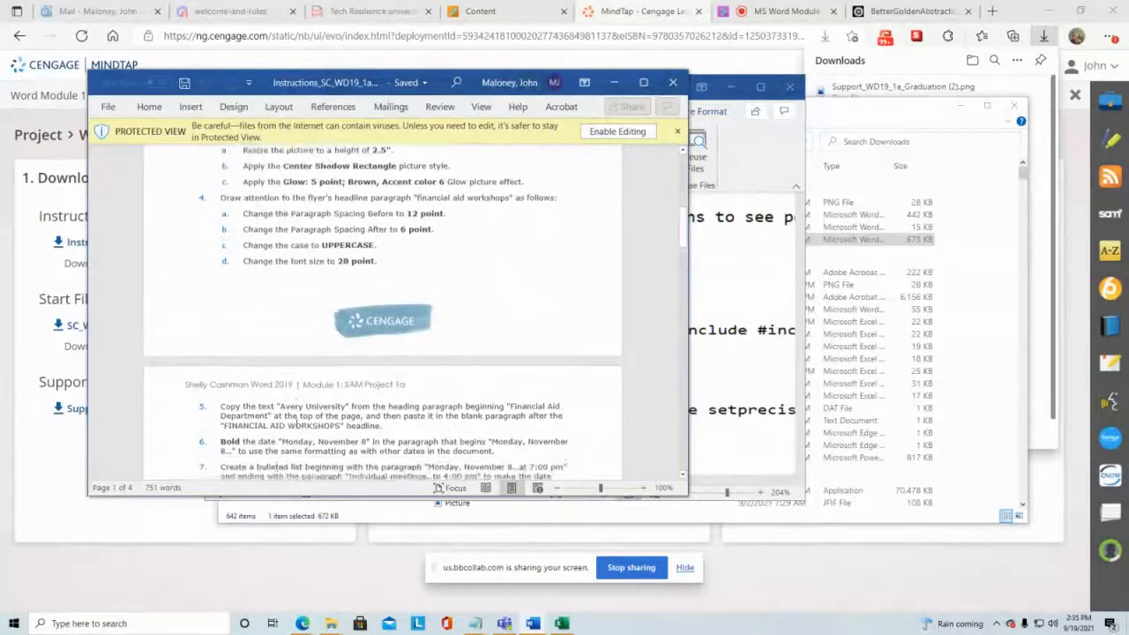
scroll(308, 405, "down", 2)
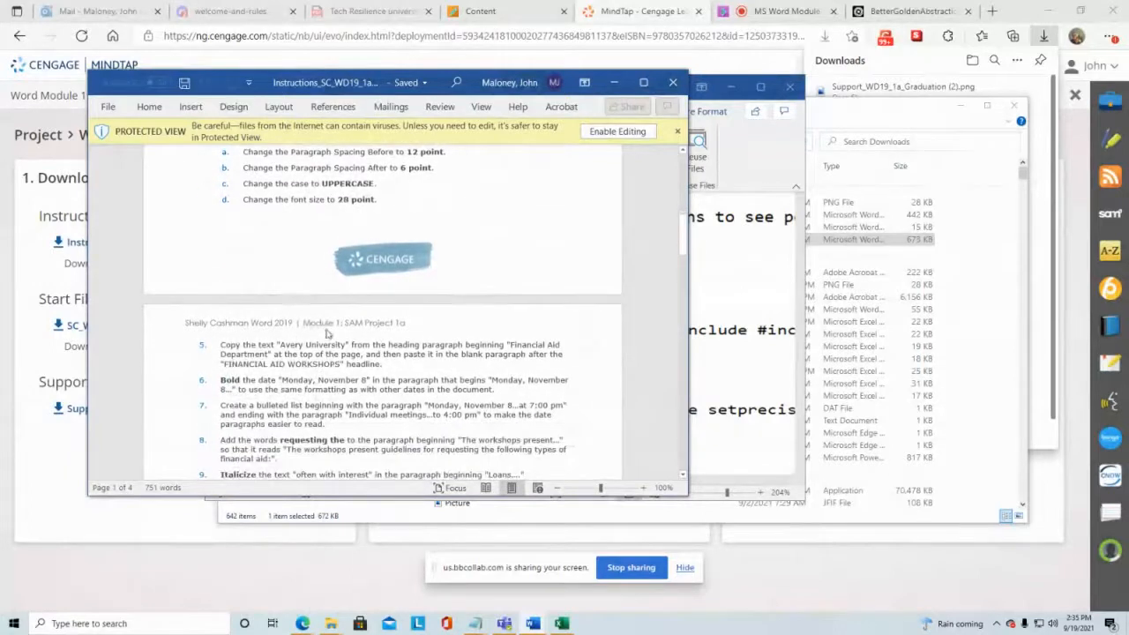
scroll(293, 401, "up", 6)
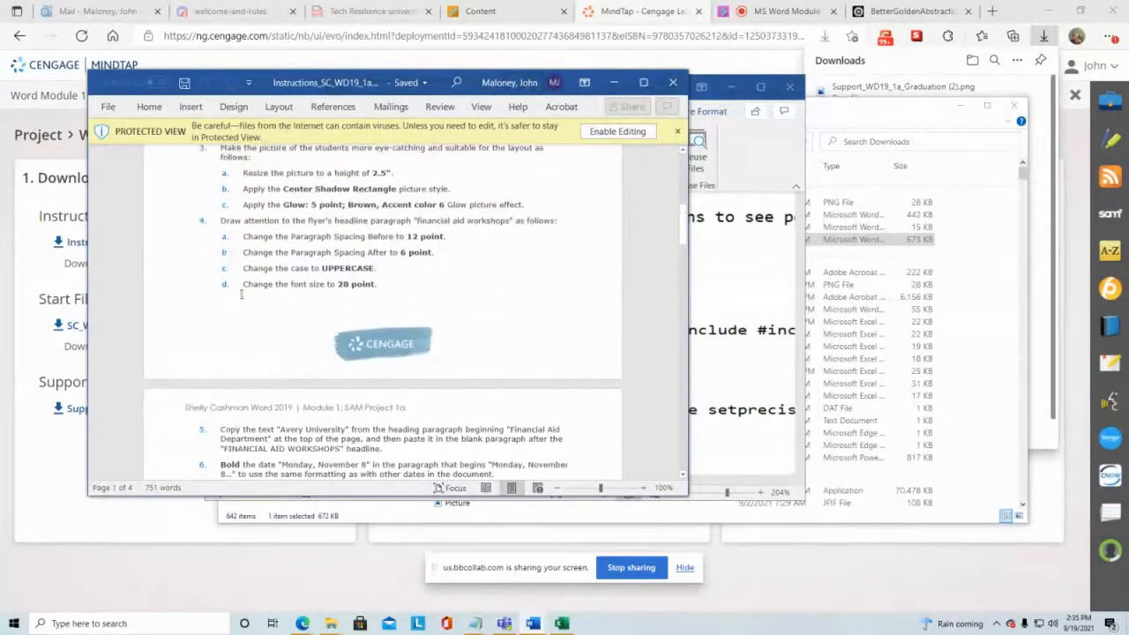
scroll(246, 270, "up", 2)
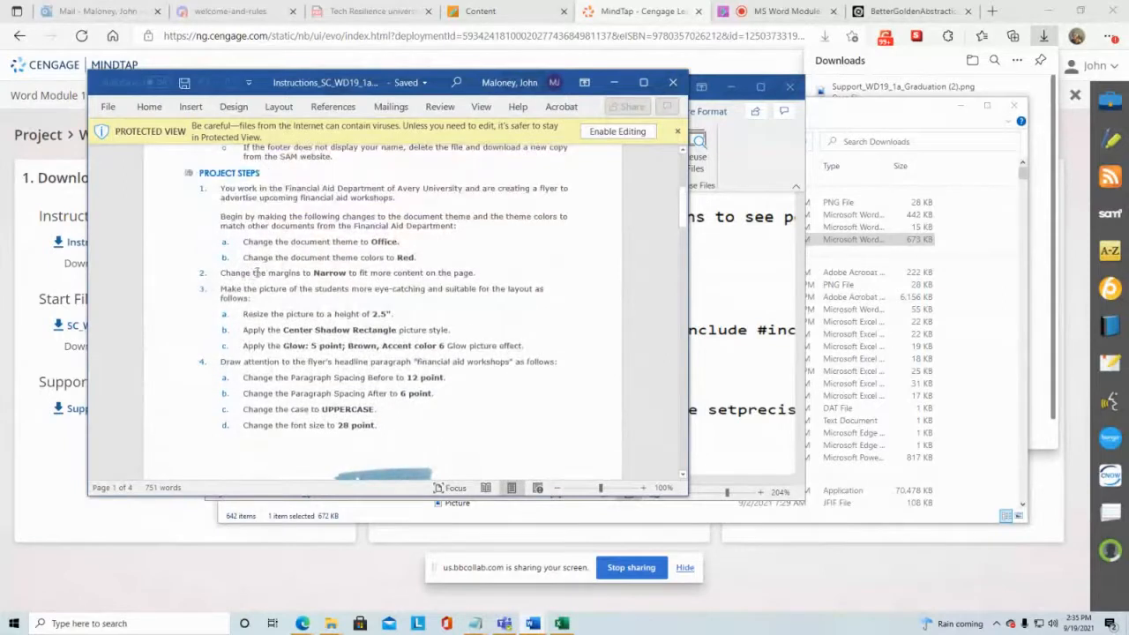
scroll(270, 262, "down", 14)
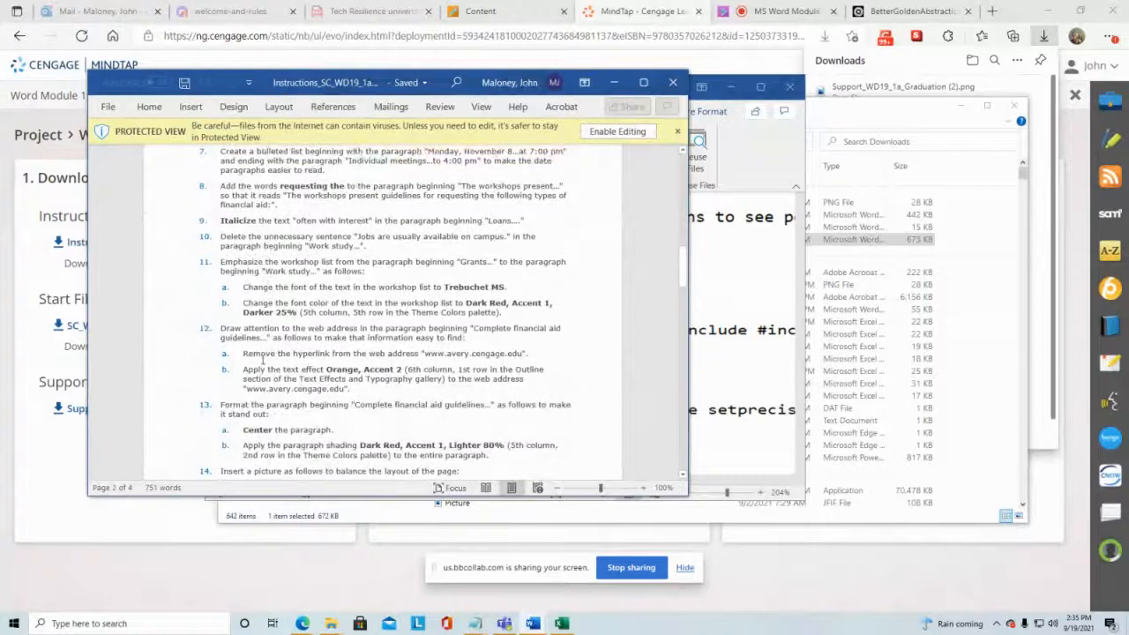
scroll(263, 359, "down", 3)
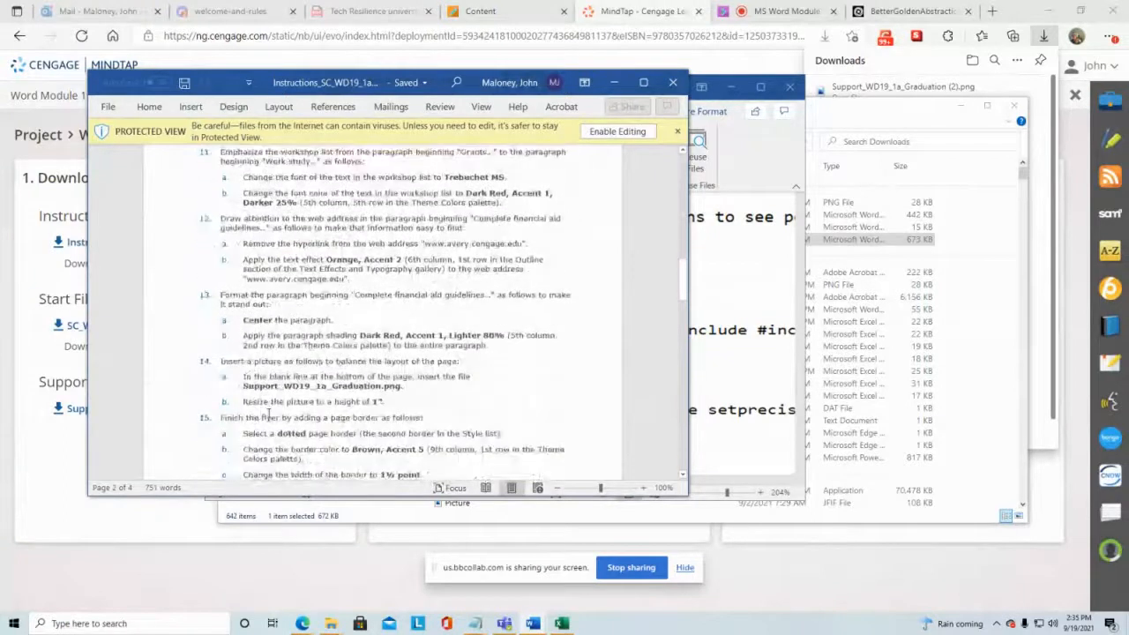
scroll(264, 420, "down", 2)
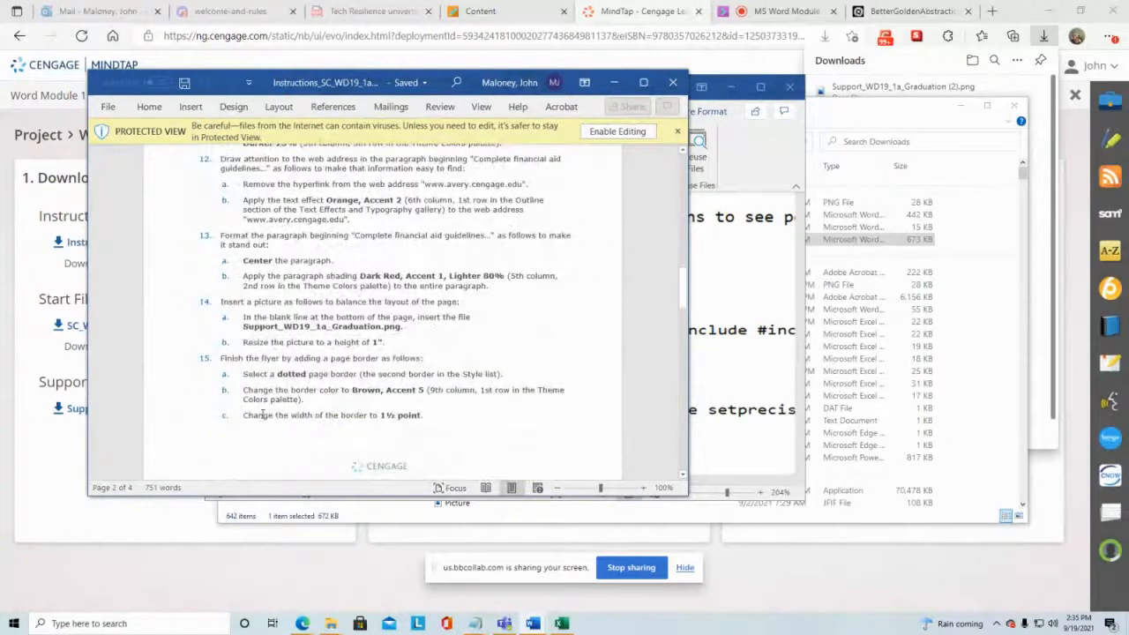
Step: Return to the top of the instructions document and dock its window to the left half of the screen
scroll(262, 415, "up", 6)
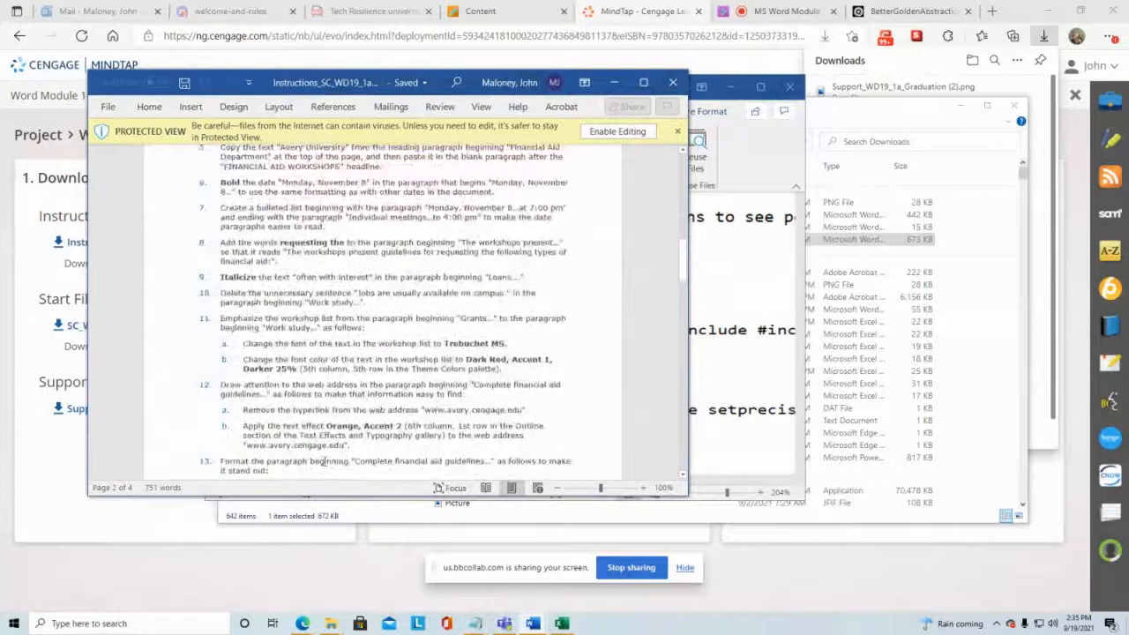
scroll(325, 461, "up", 15)
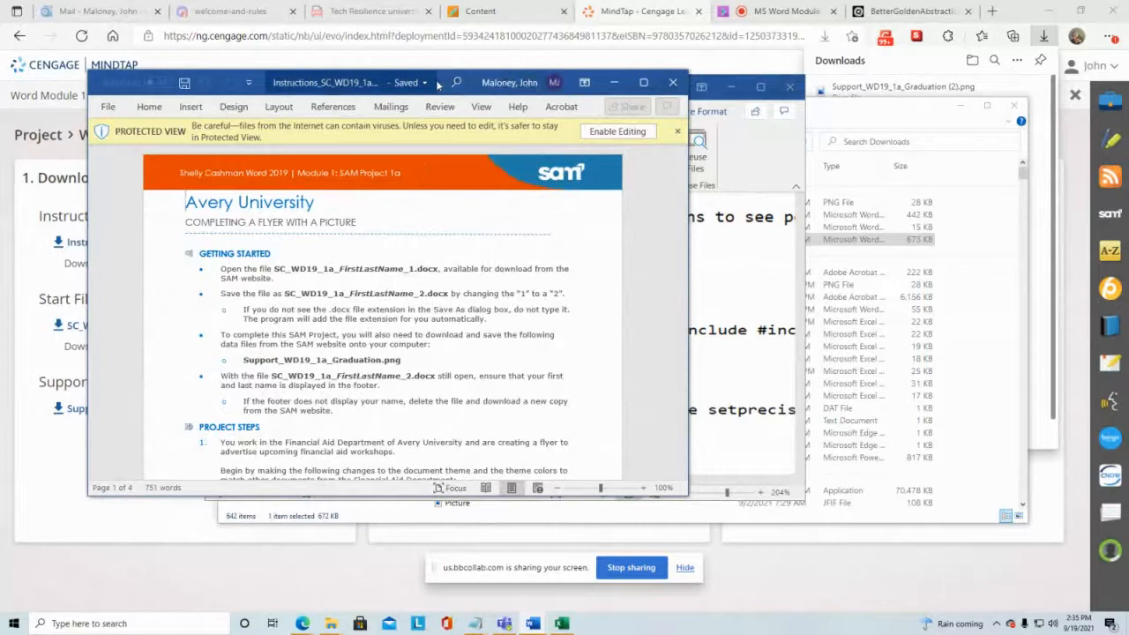
left_click_drag(438, 84, 3, 79)
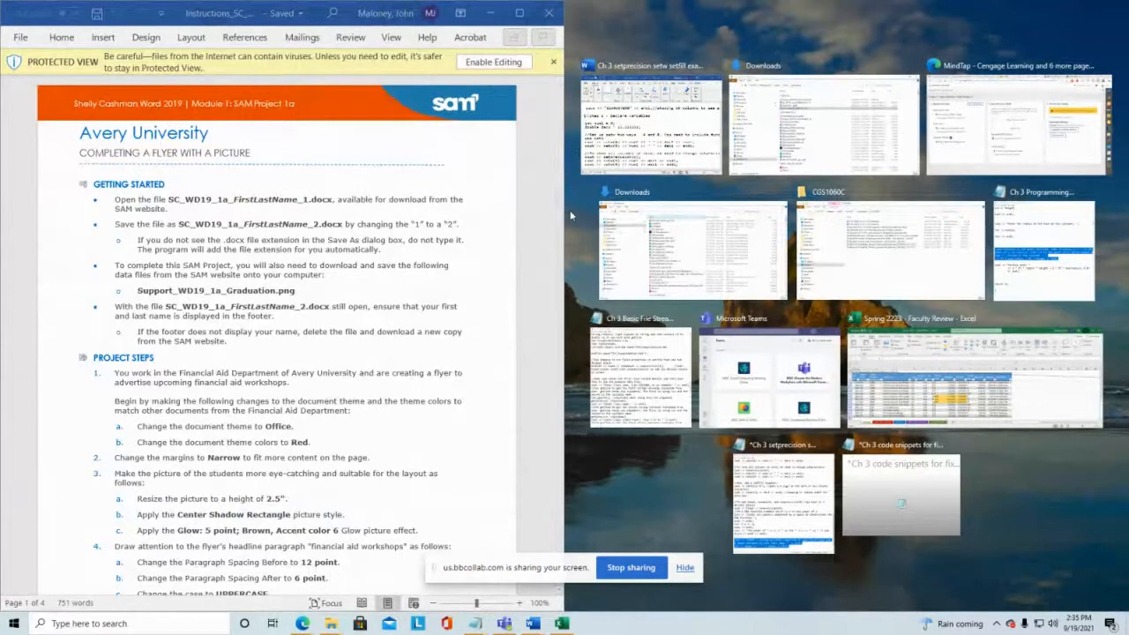
Step: Open the downloaded SC_WD19_1a start file from the Downloads folder and enable editing
left_click(333, 623)
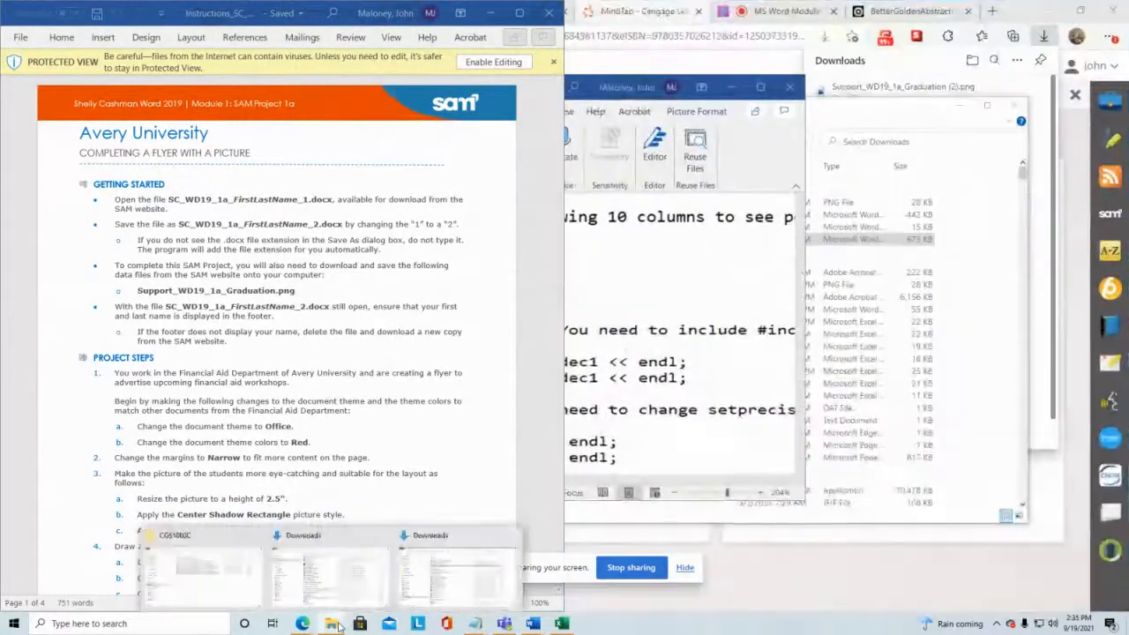
left_click(900, 123)
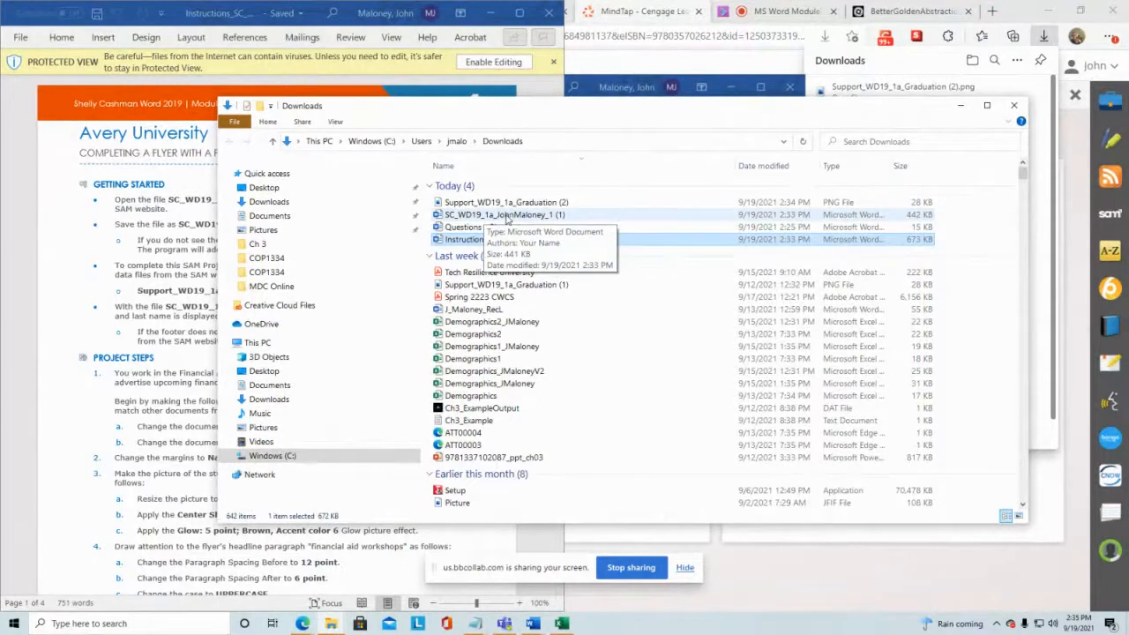
left_click(507, 216)
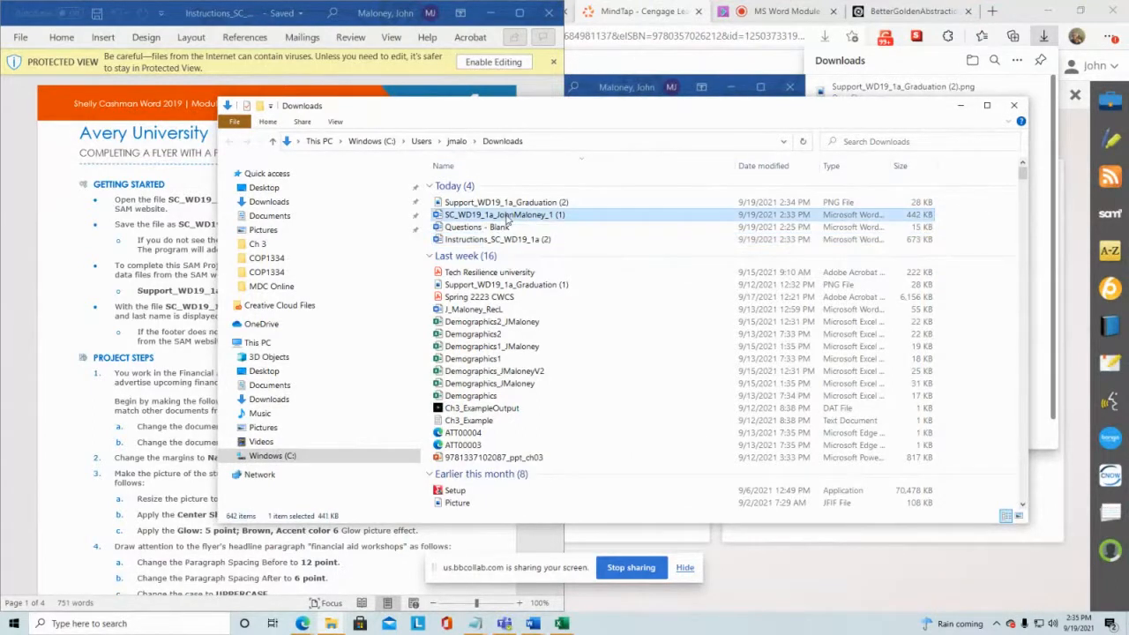
double_click(507, 217)
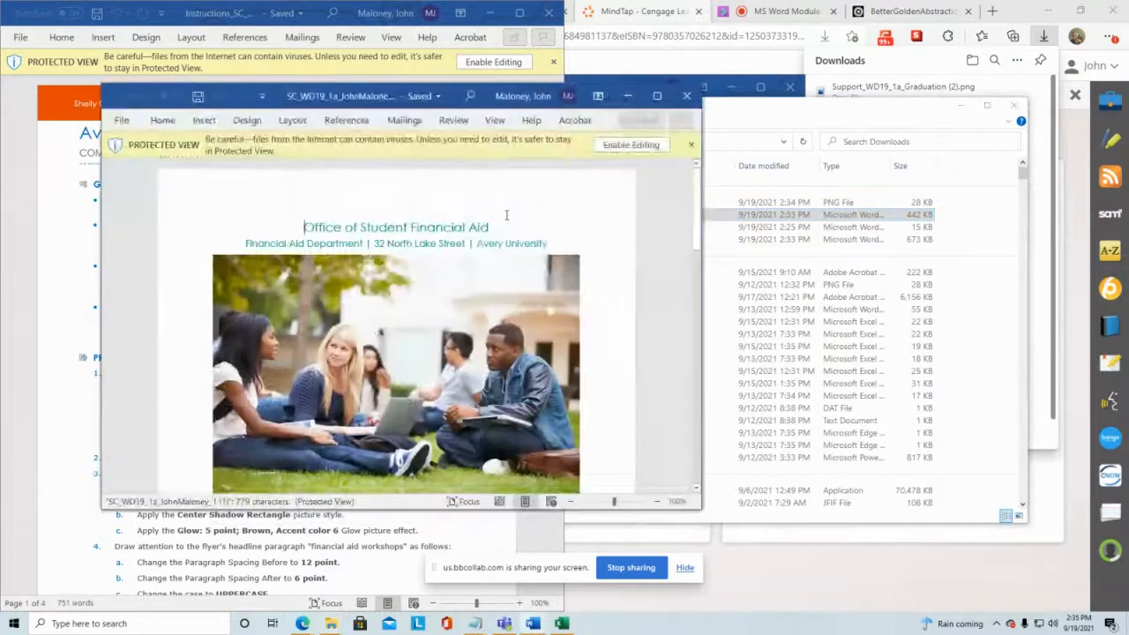
left_click(610, 144)
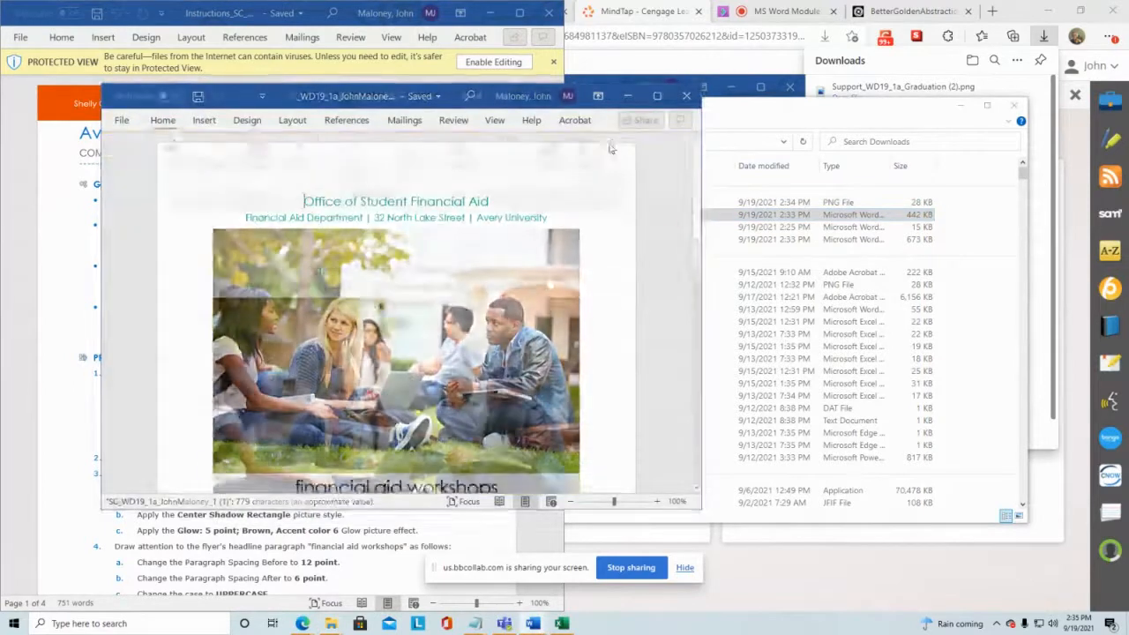
Step: Dock the start document's window to the right half of the screen beside the instructions
left_click(961, 105)
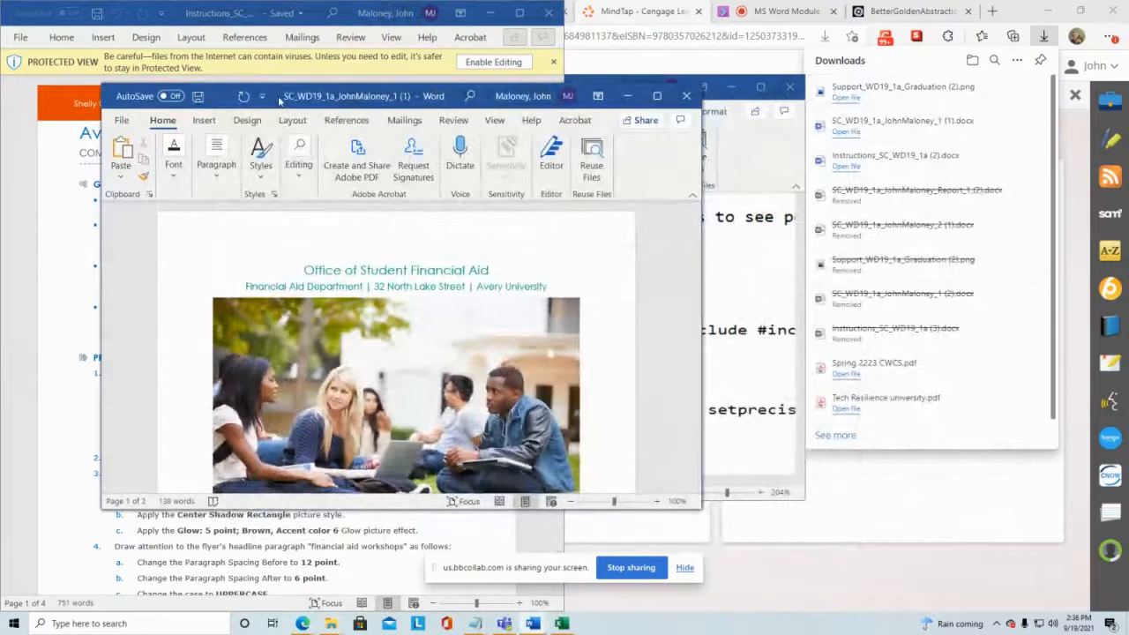
left_click_drag(278, 100, 1127, 97)
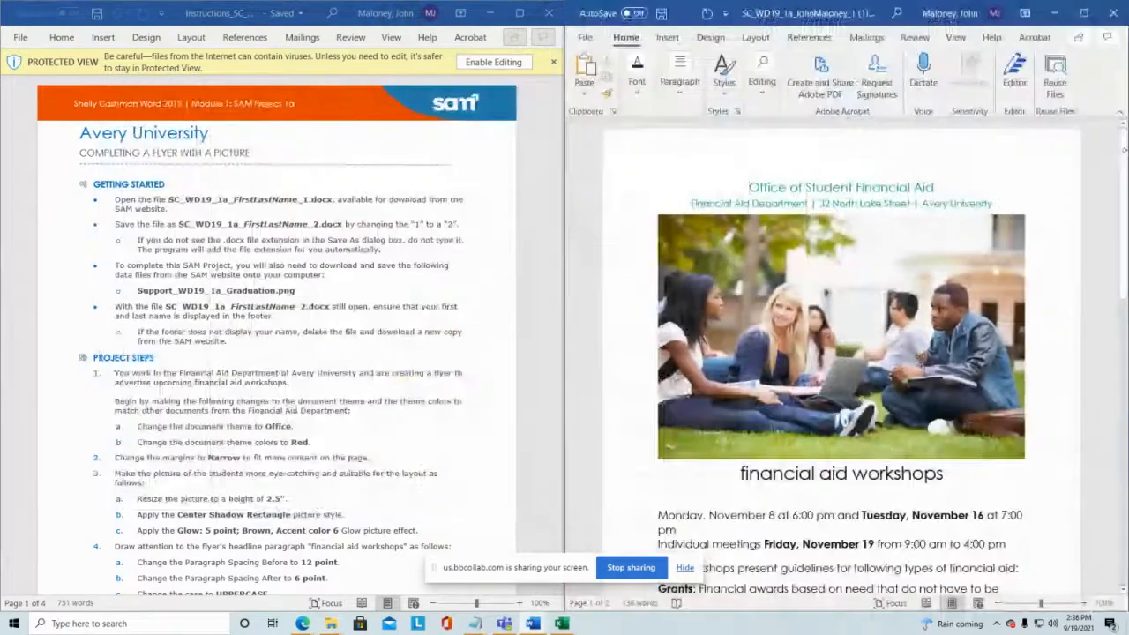
Step: Scroll through both pages of the start document's flyer content
scroll(242, 477, "down", 5)
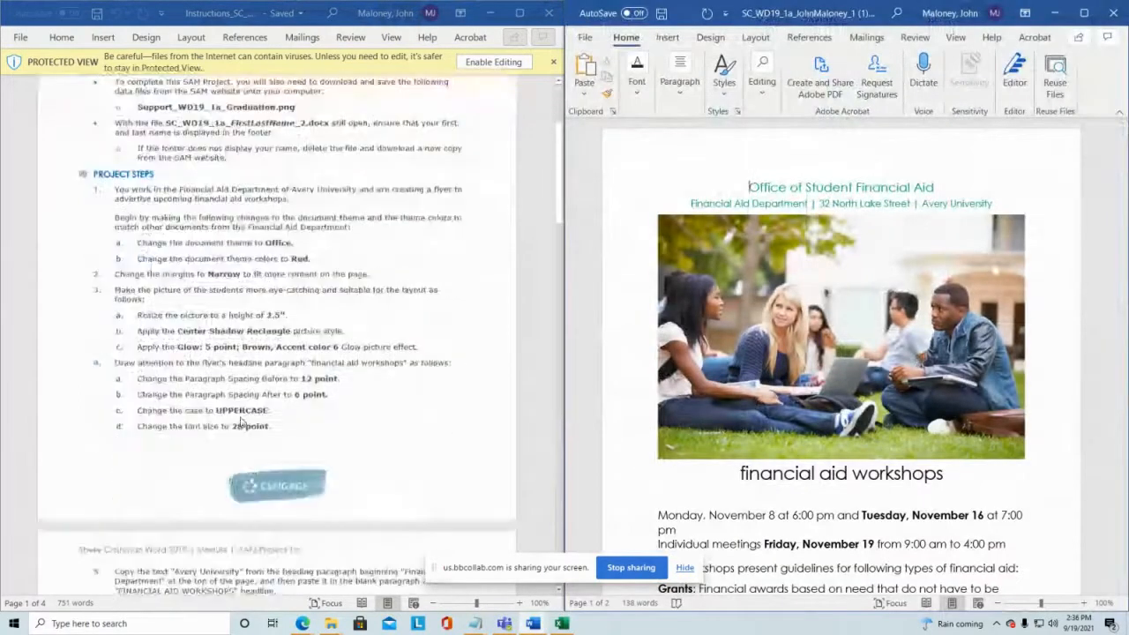
scroll(242, 476, "up", 1)
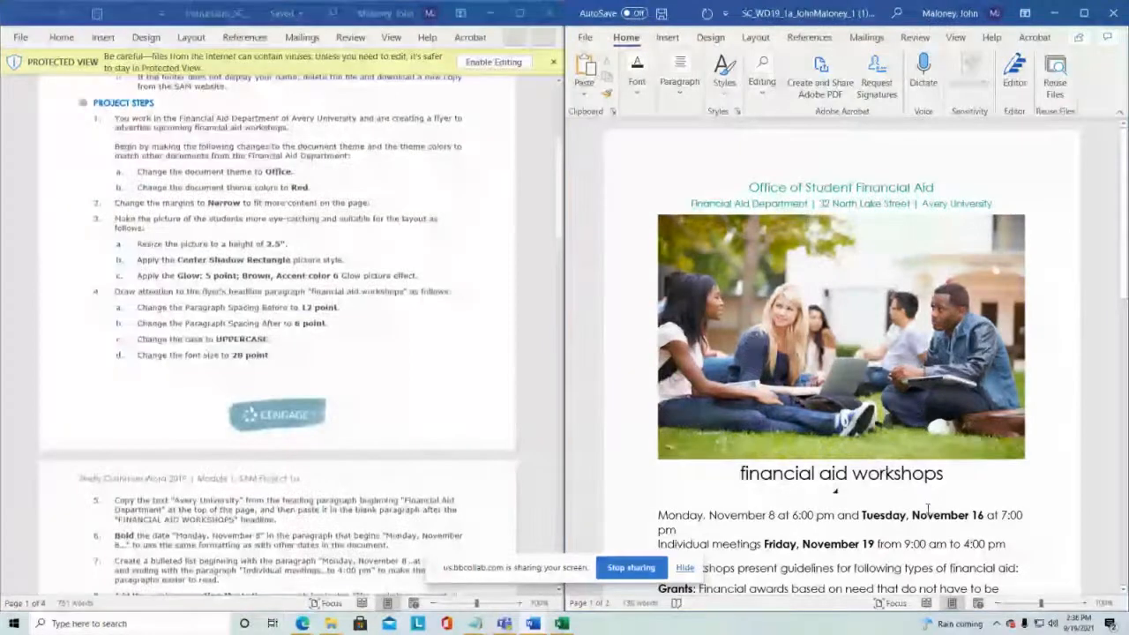
scroll(970, 397, "down", 5)
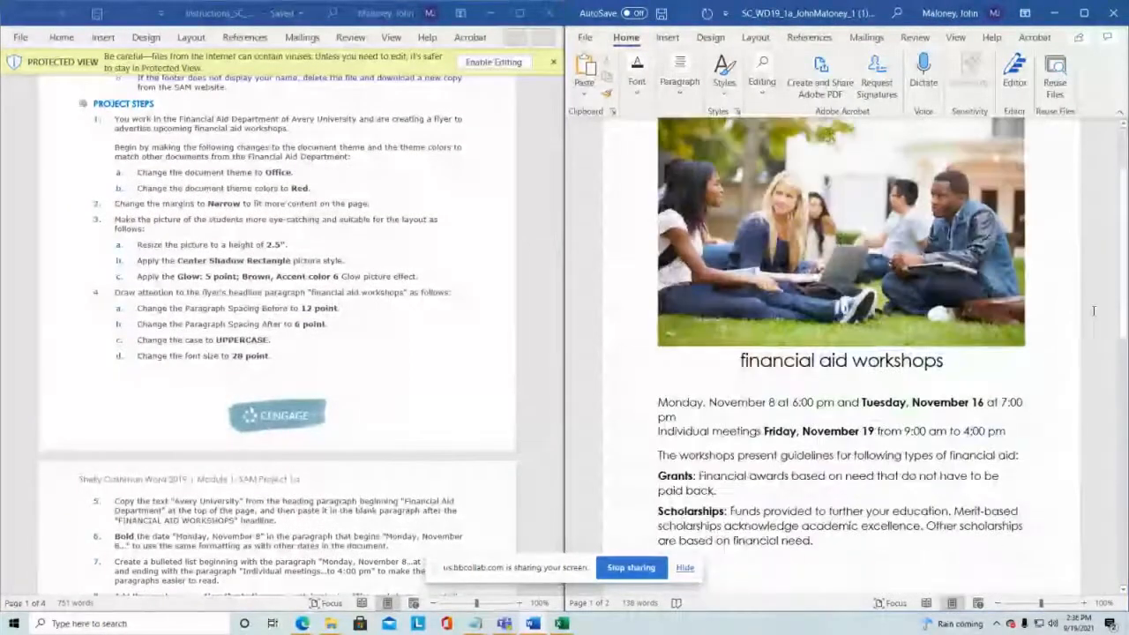
scroll(1097, 265, "down", 2)
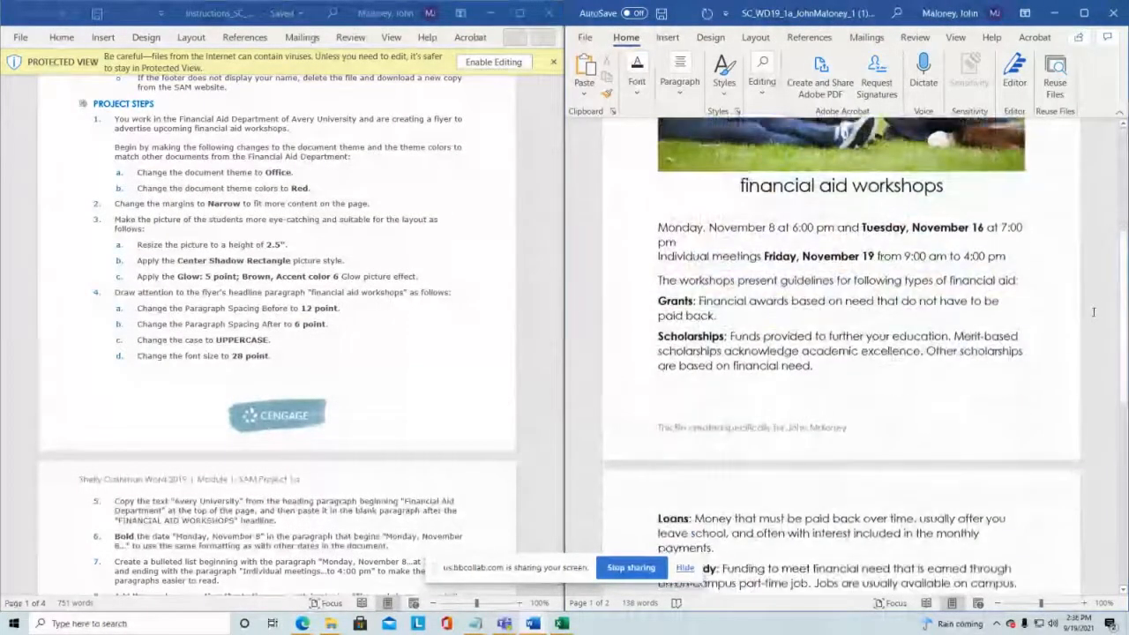
scroll(1102, 171, "down", 5)
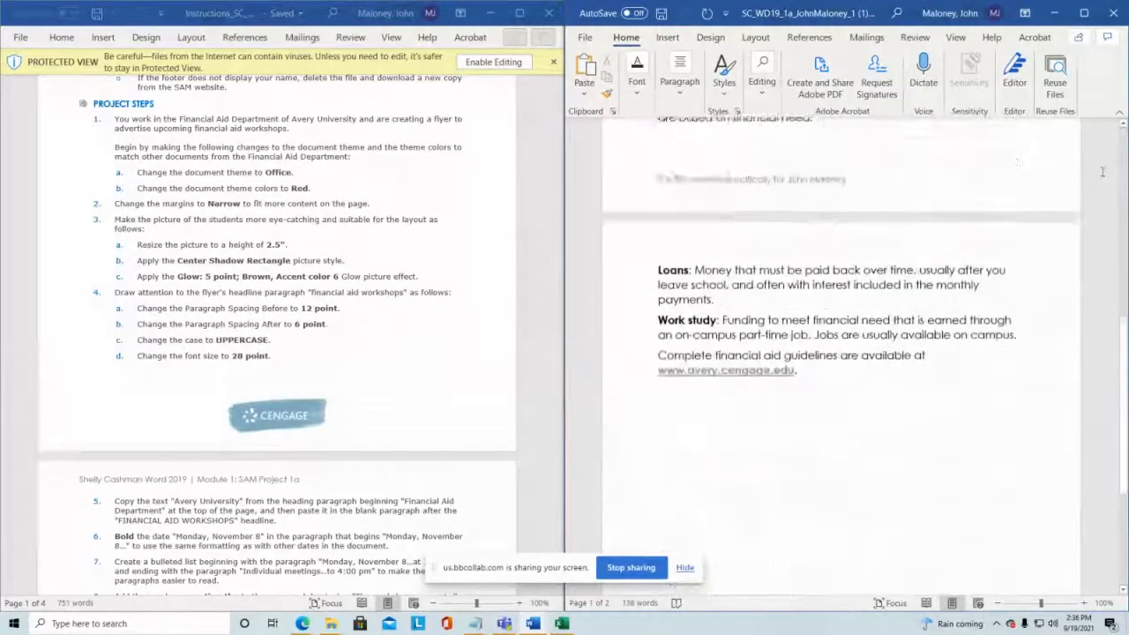
scroll(1101, 171, "down", 3)
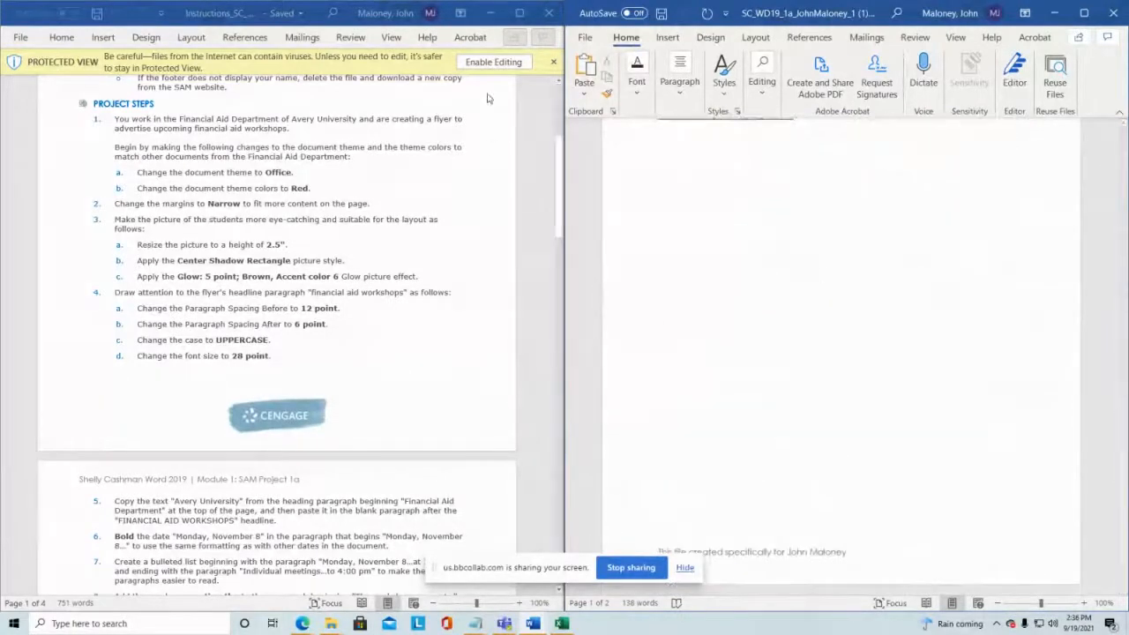
scroll(345, 396, "down", 2)
scroll(345, 395, "down", 4)
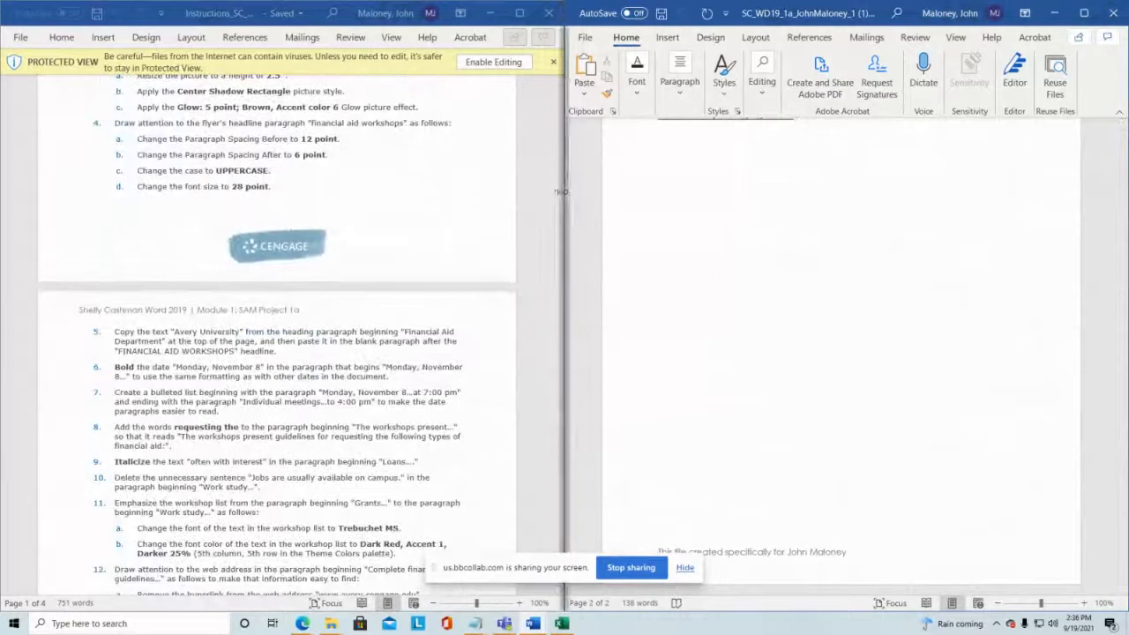
Step: Compare the final figure in the instructions with the start document's flyer
left_click_drag(558, 203, 559, 521)
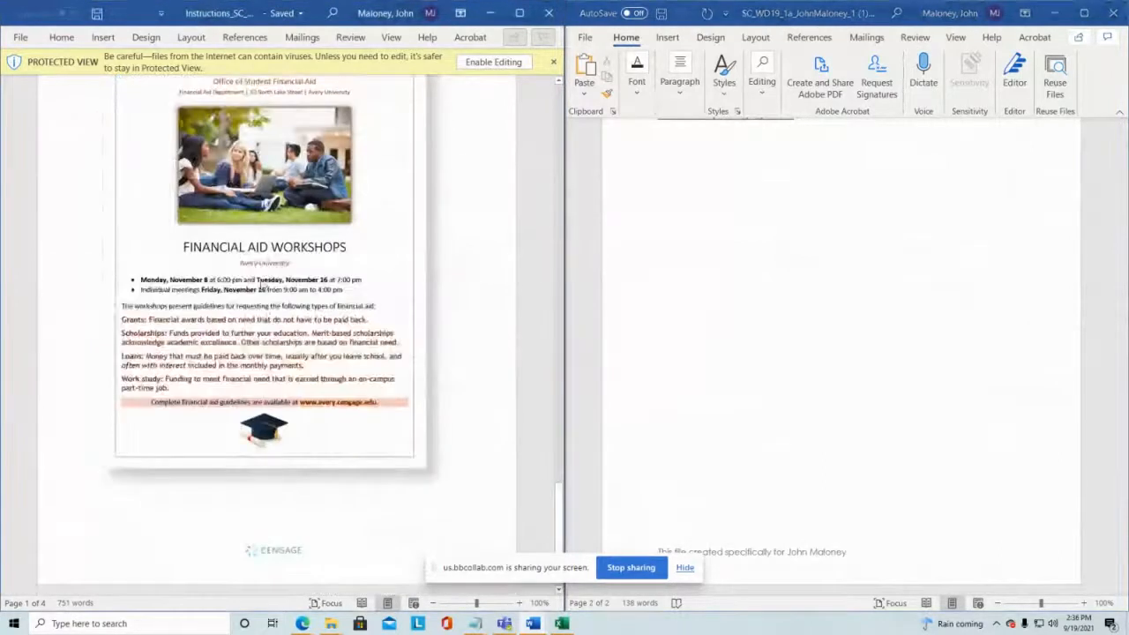
scroll(789, 356, "up", 5)
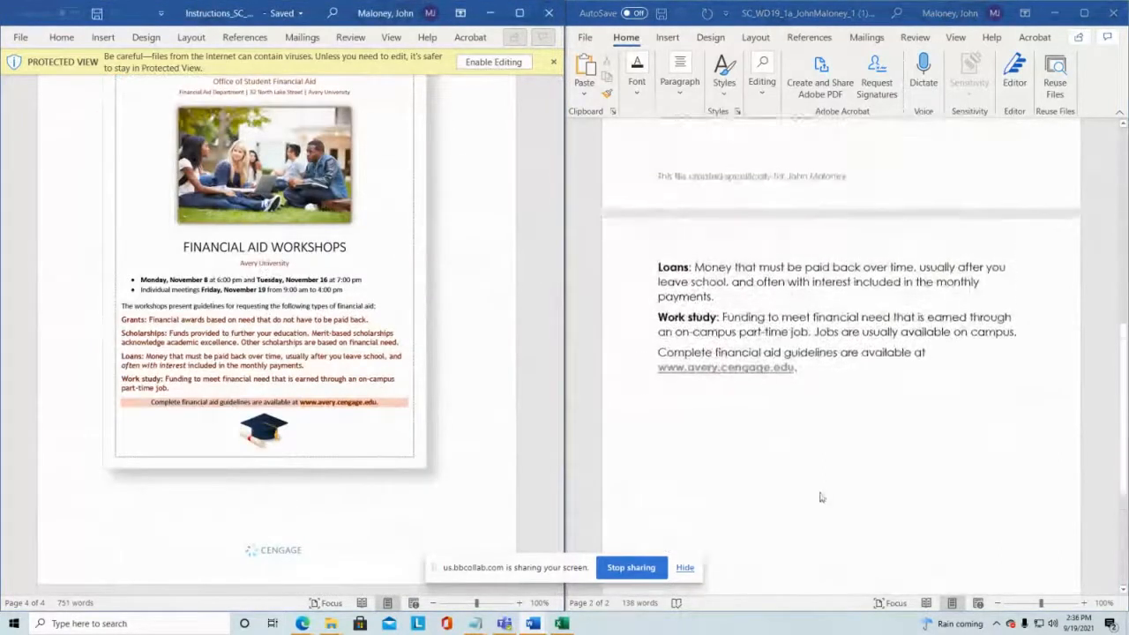
scroll(917, 424, "up", 4)
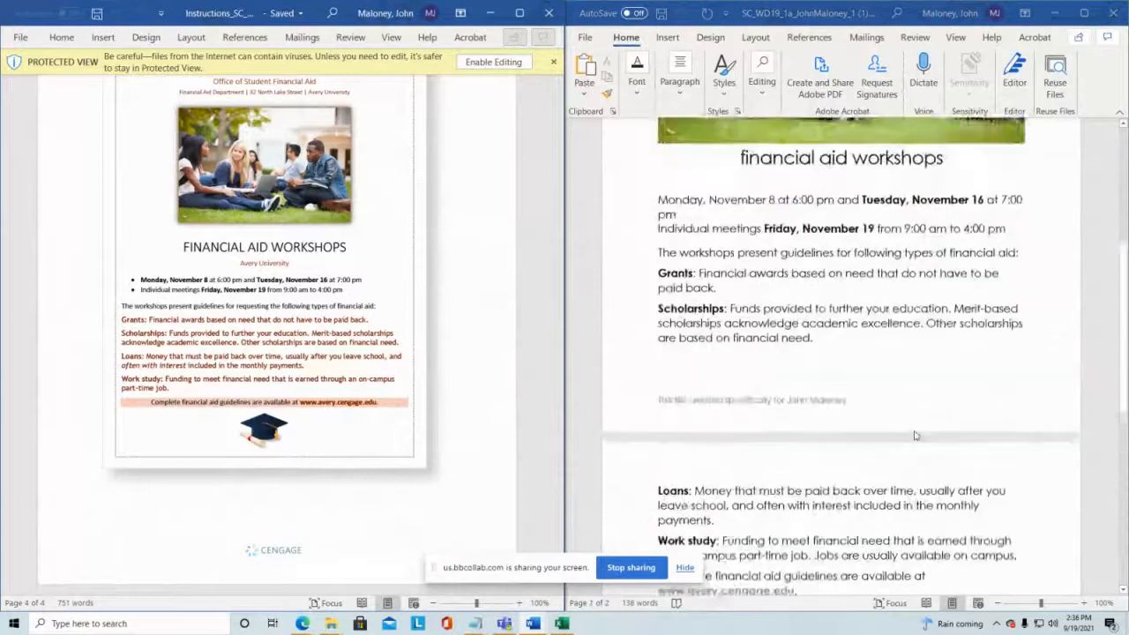
scroll(919, 388, "up", 5)
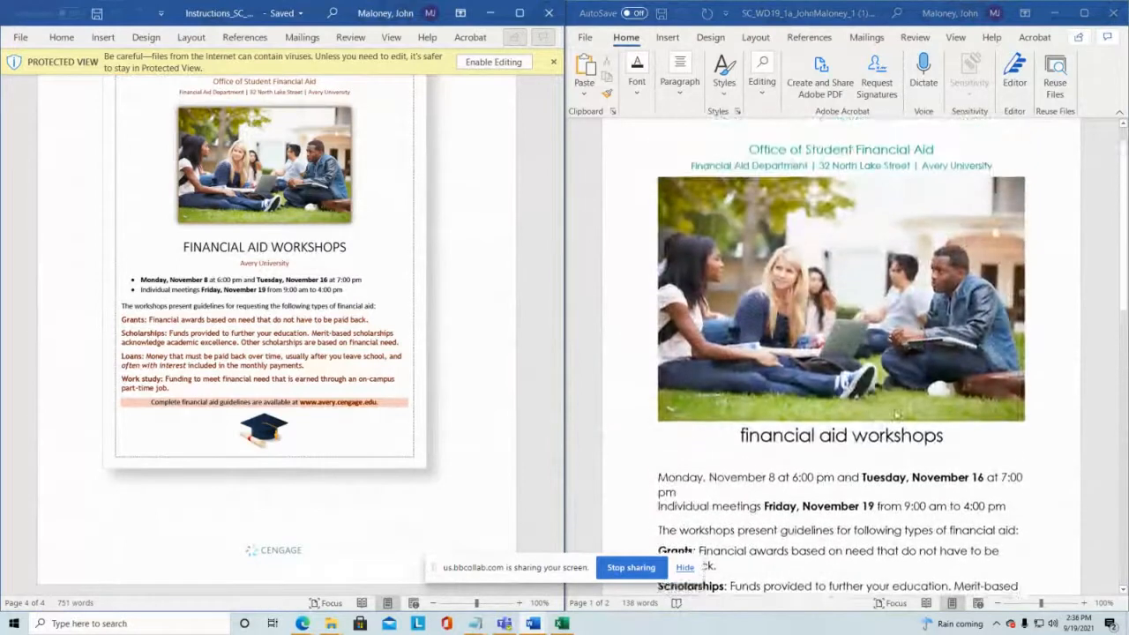
scroll(254, 266, "up", 2)
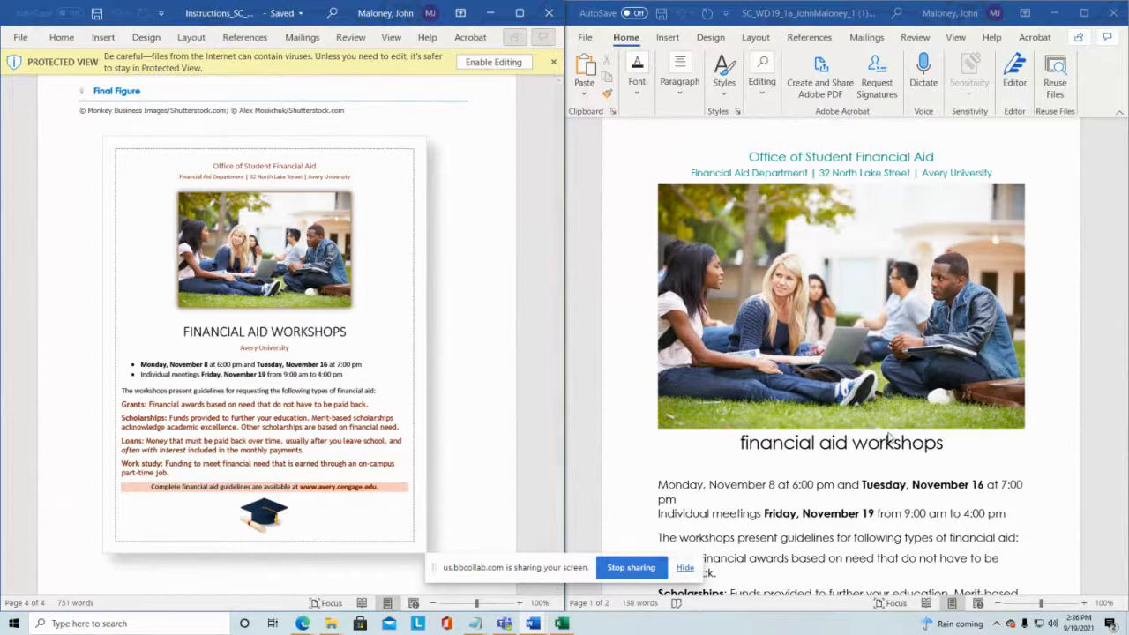
scroll(823, 412, "down", 1)
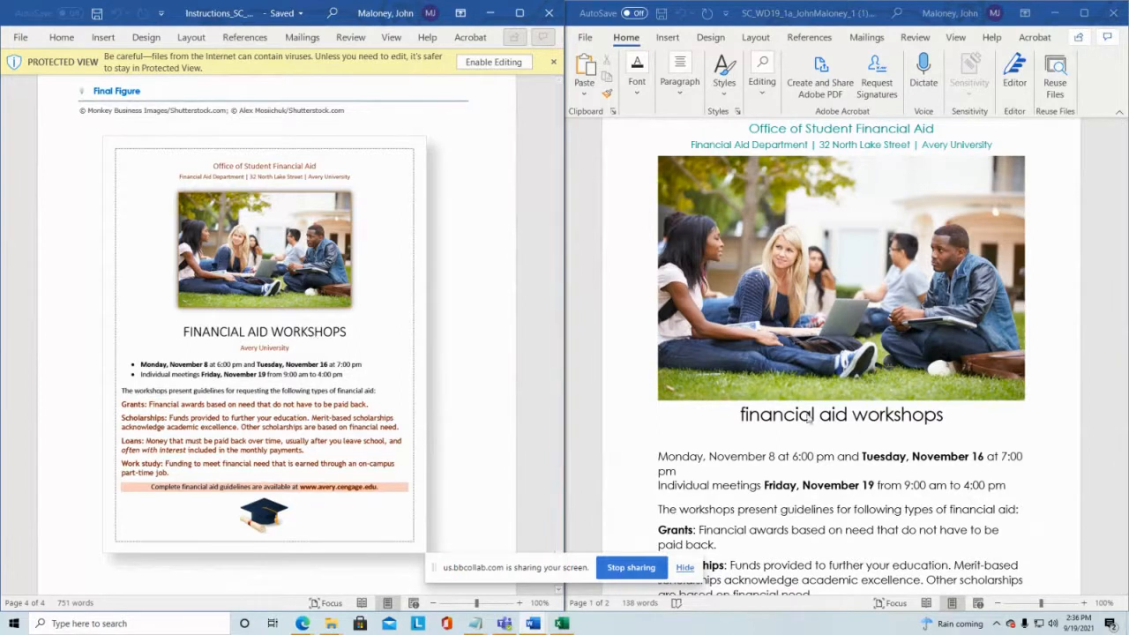
scroll(841, 440, "down", 1)
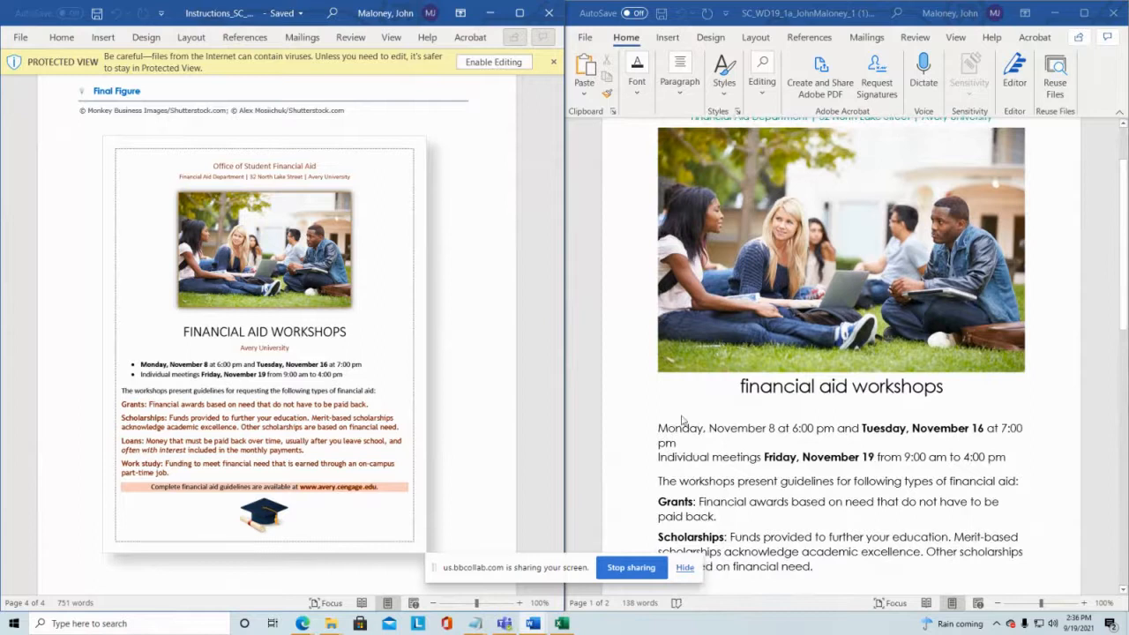
scroll(719, 452, "down", 2)
scroll(718, 450, "down", 2)
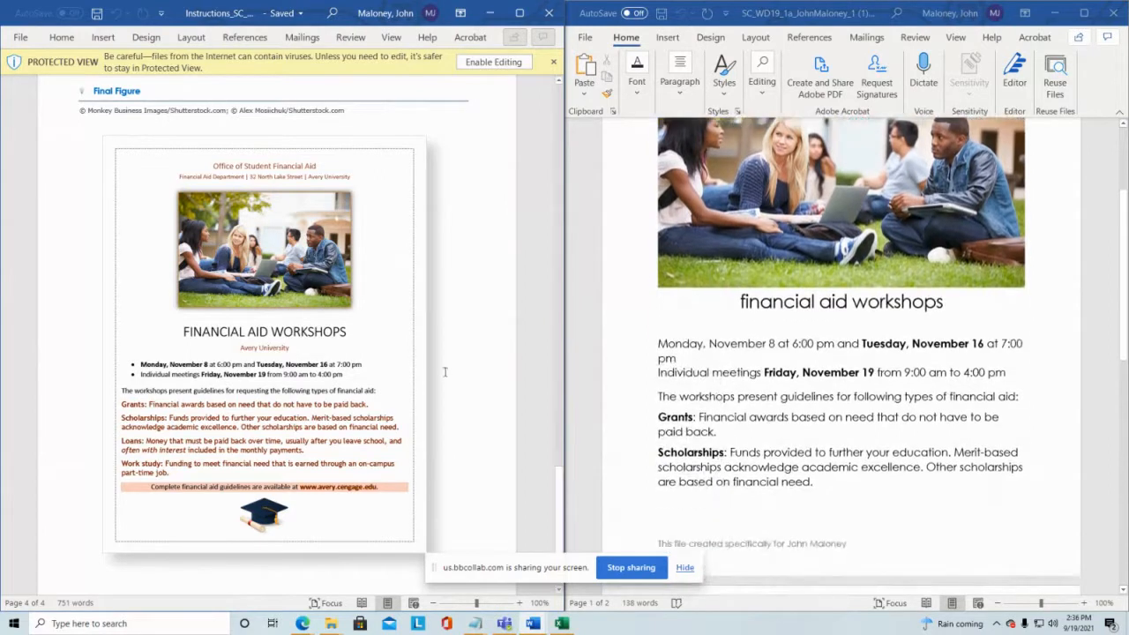
left_click_drag(558, 496, 556, 93)
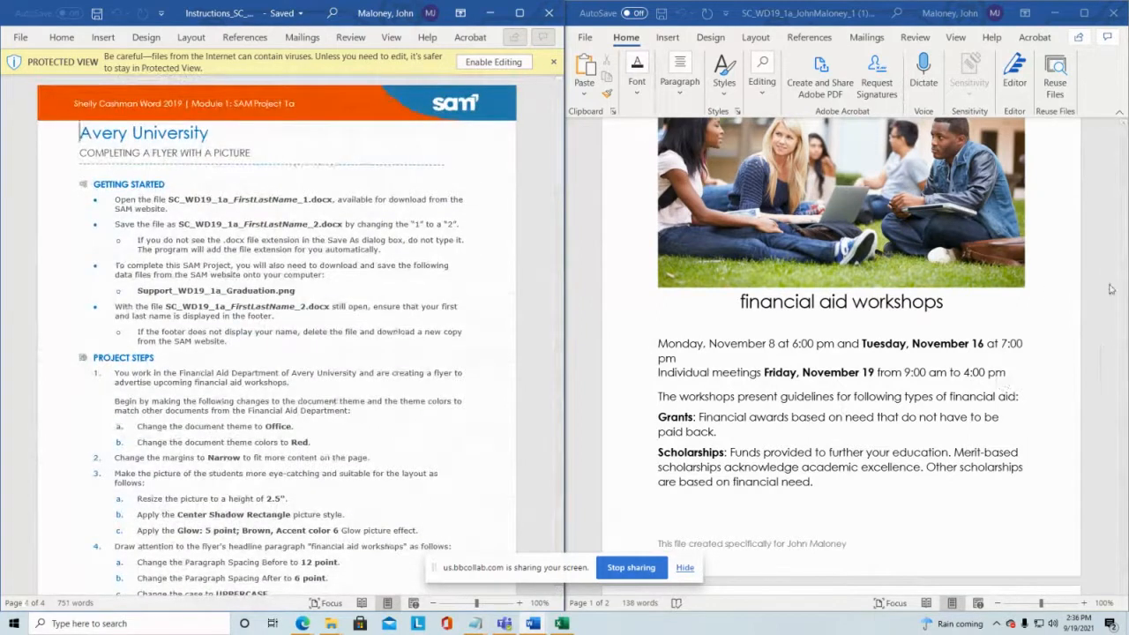
scroll(1030, 431, "up", 4)
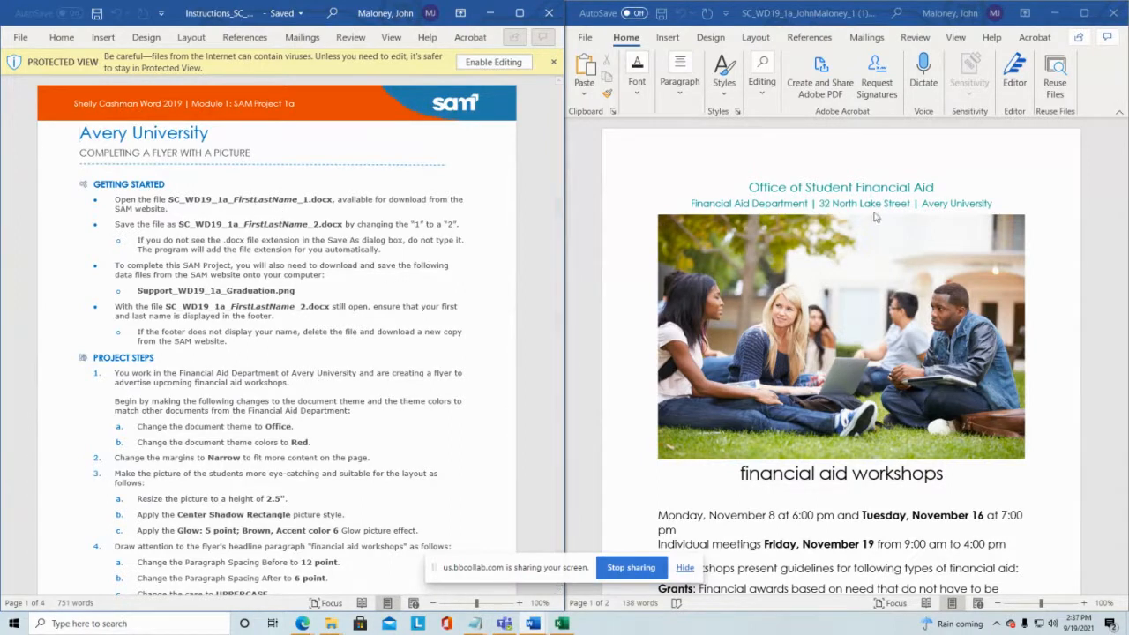
scroll(1052, 179, "down", 5)
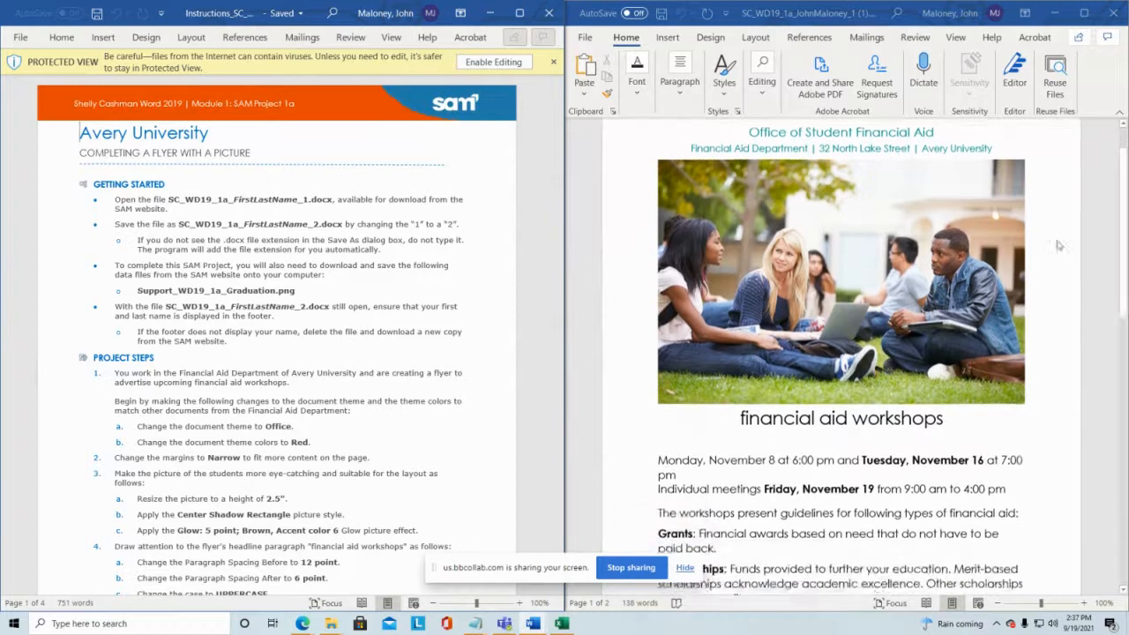
left_click(684, 567)
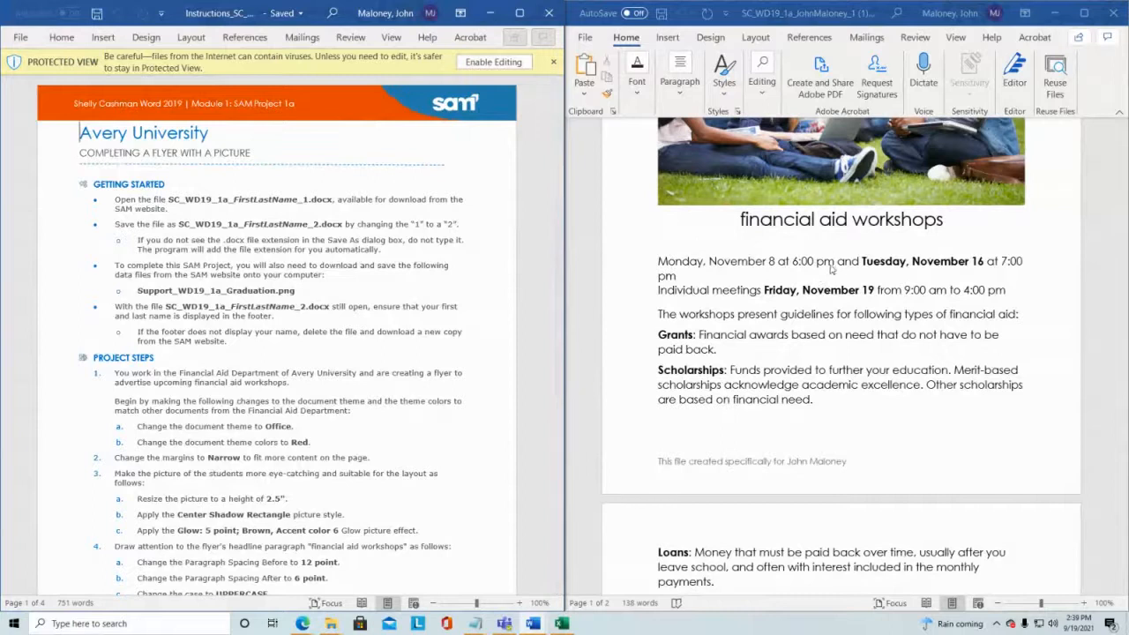
Step: Open Save As for the start document and choose the Downloads folder as the location
left_click(589, 41)
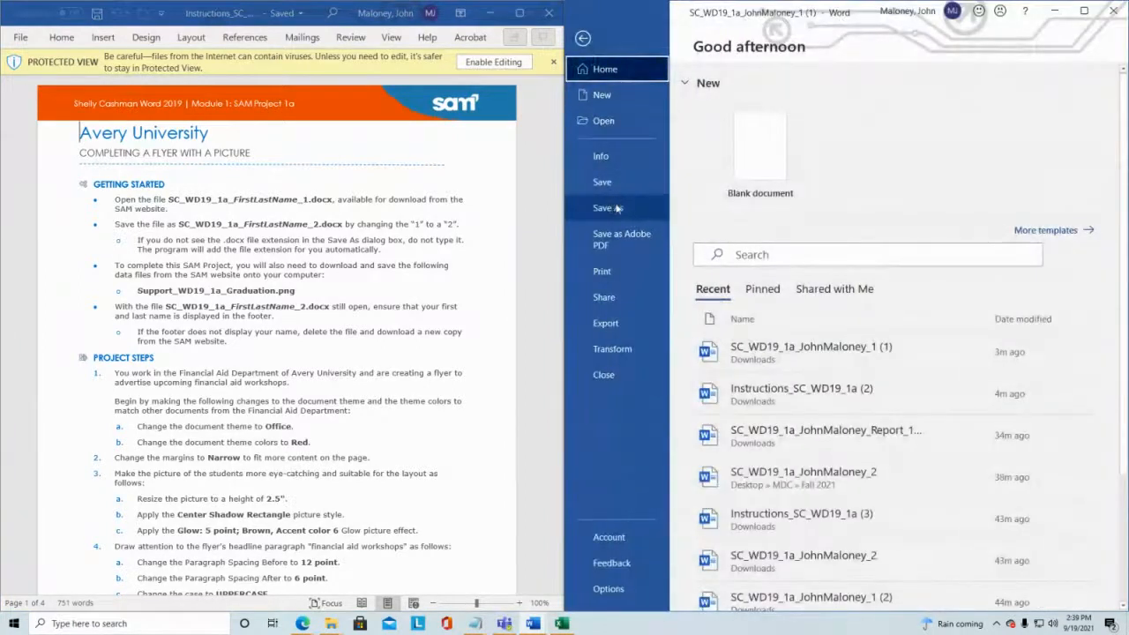
left_click(618, 208)
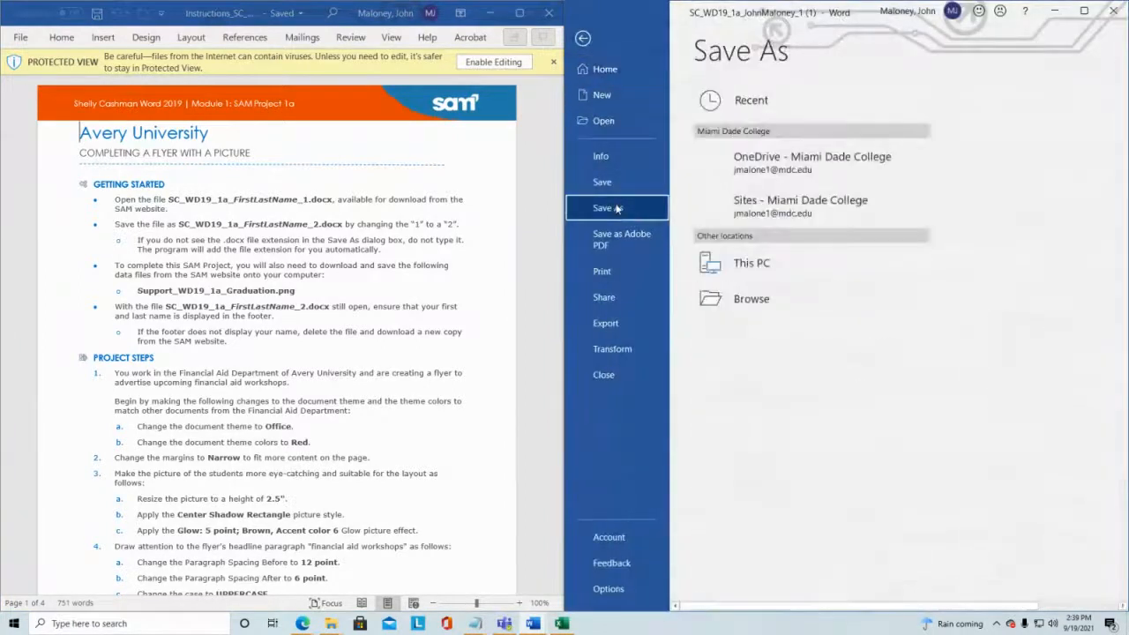
double_click(801, 261)
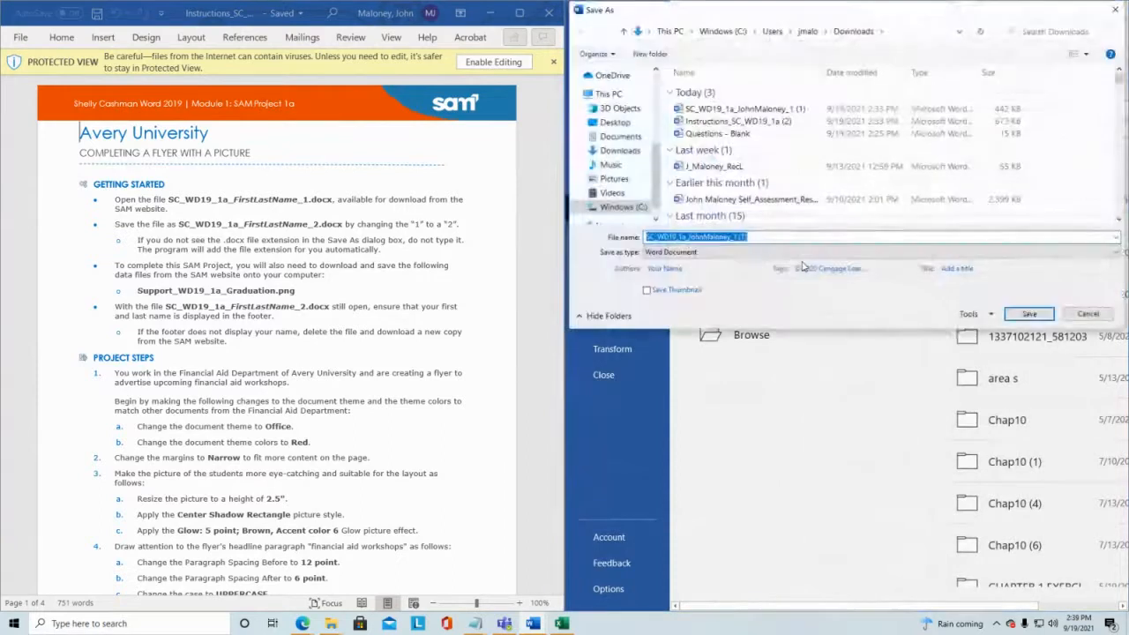
left_click(626, 150)
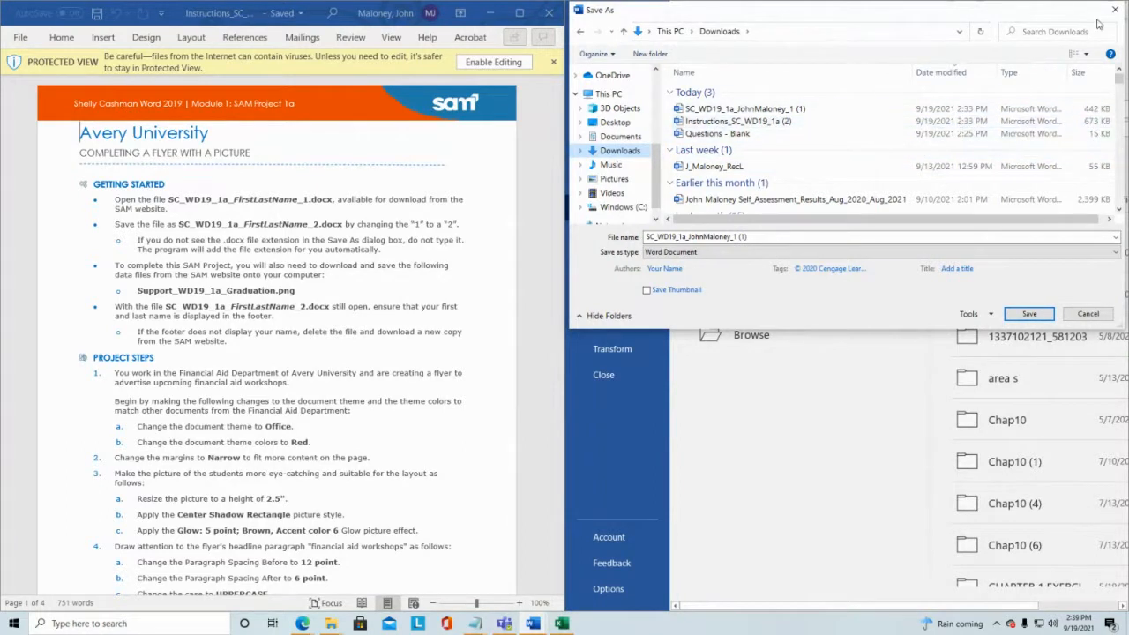
Step: Change the end of the file name from 1 (1) to 2 and save the document in Downloads
left_click(781, 239)
left_click(779, 236)
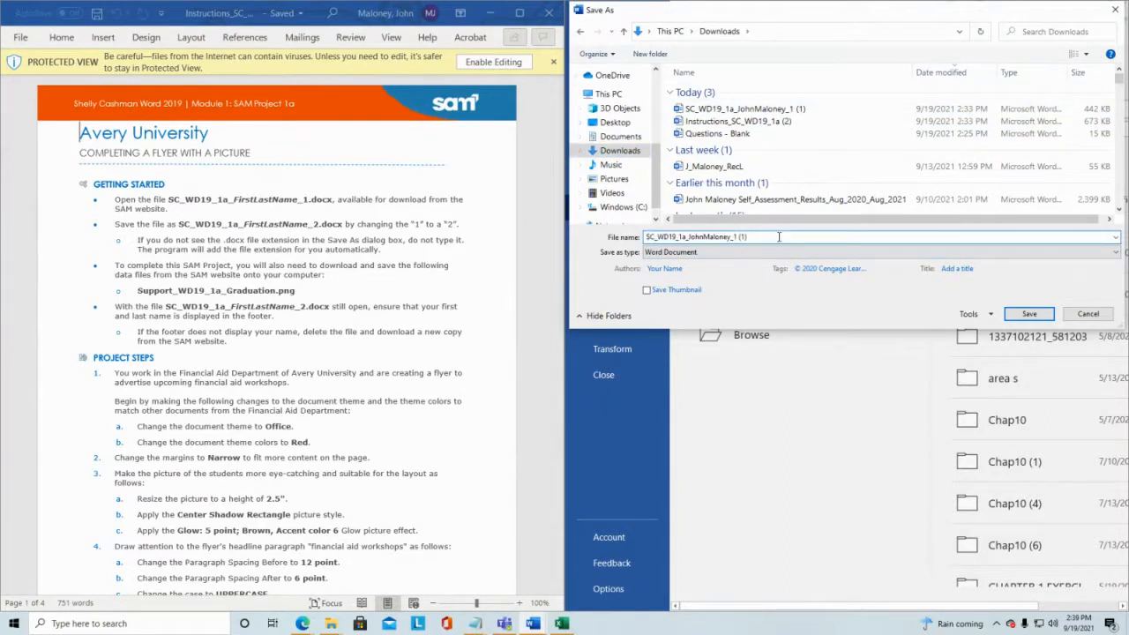
key("BackSpace")
key("BackSpace")
key("BackSpace")
key("BackSpace")
key("BackSpace")
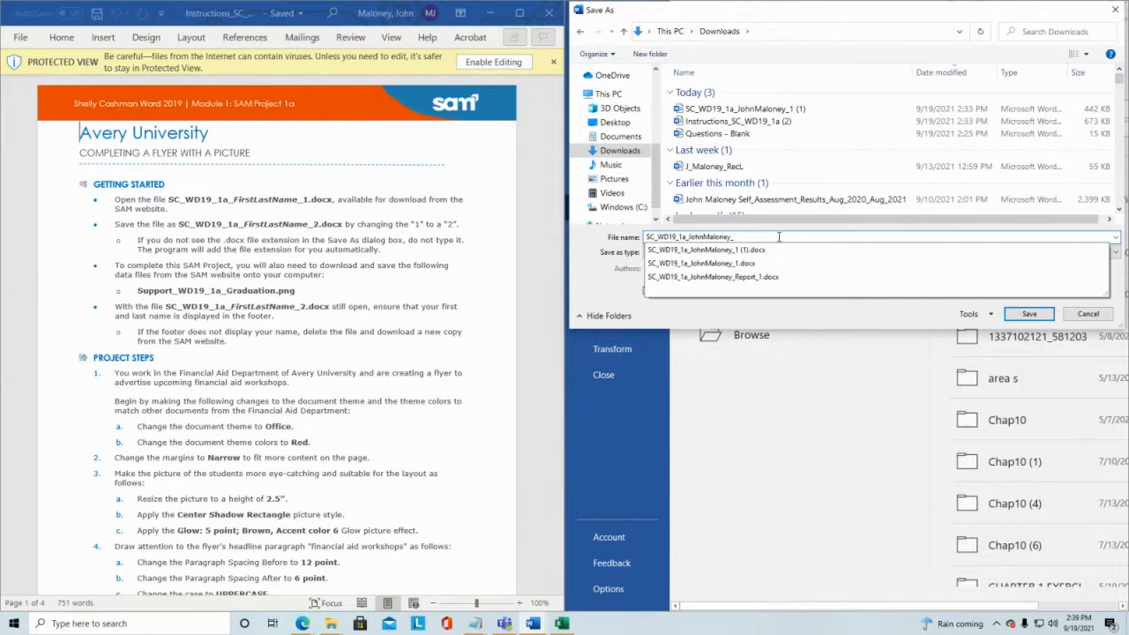
type("2")
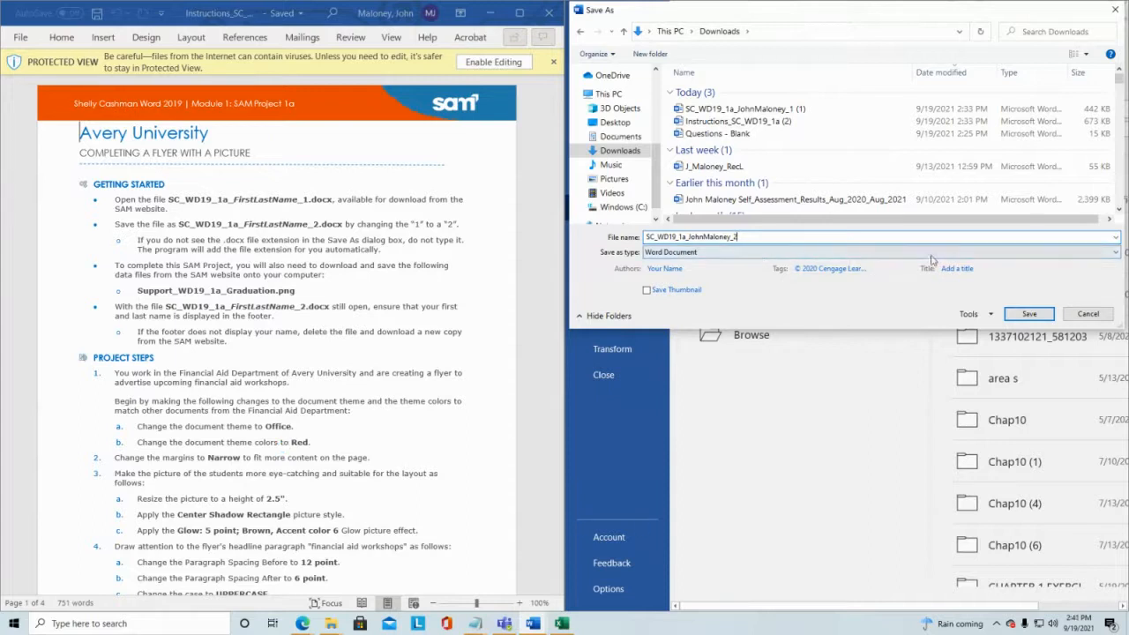
left_click(1032, 314)
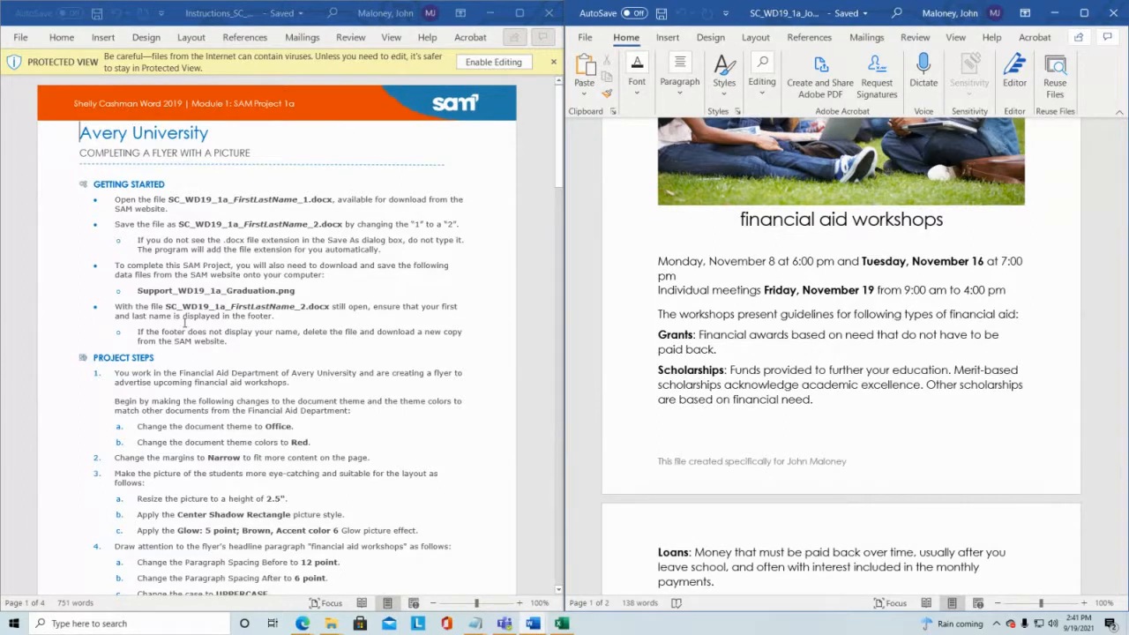
Step: Scroll through the flyer and the instructions' first project steps to compare them
scroll(879, 484, "down", 1)
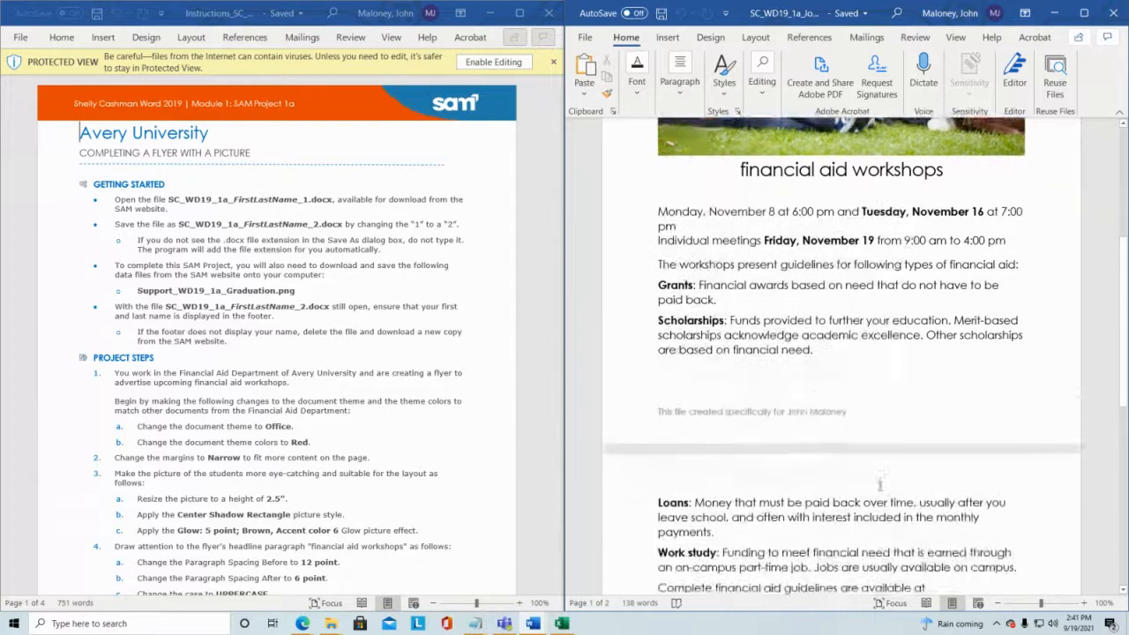
scroll(879, 483, "down", 9)
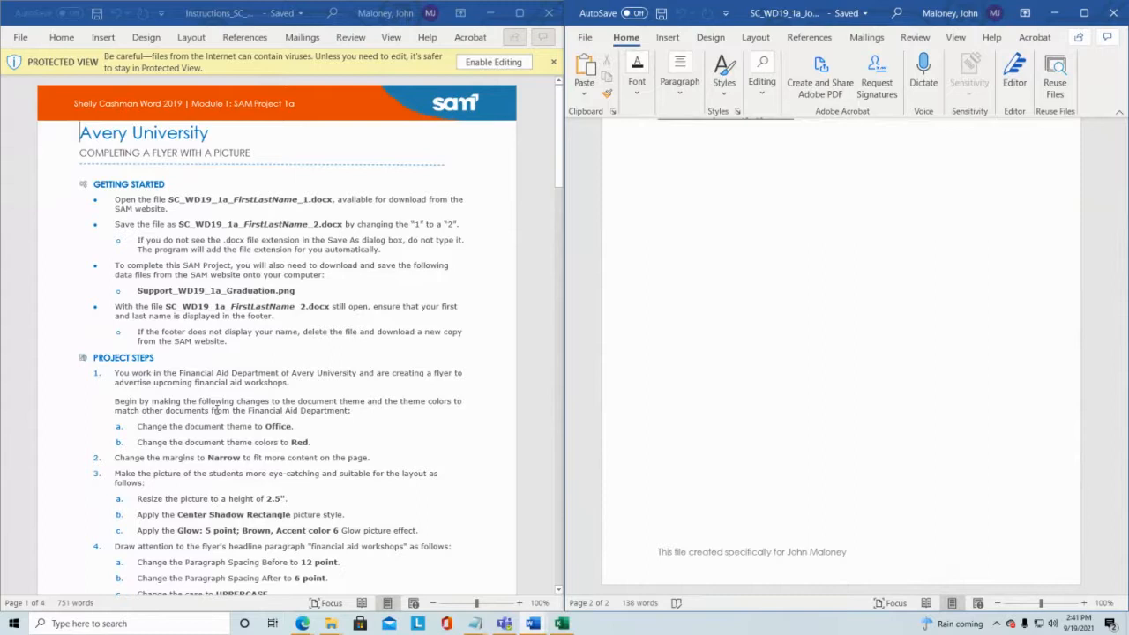
scroll(1035, 496, "up", 3)
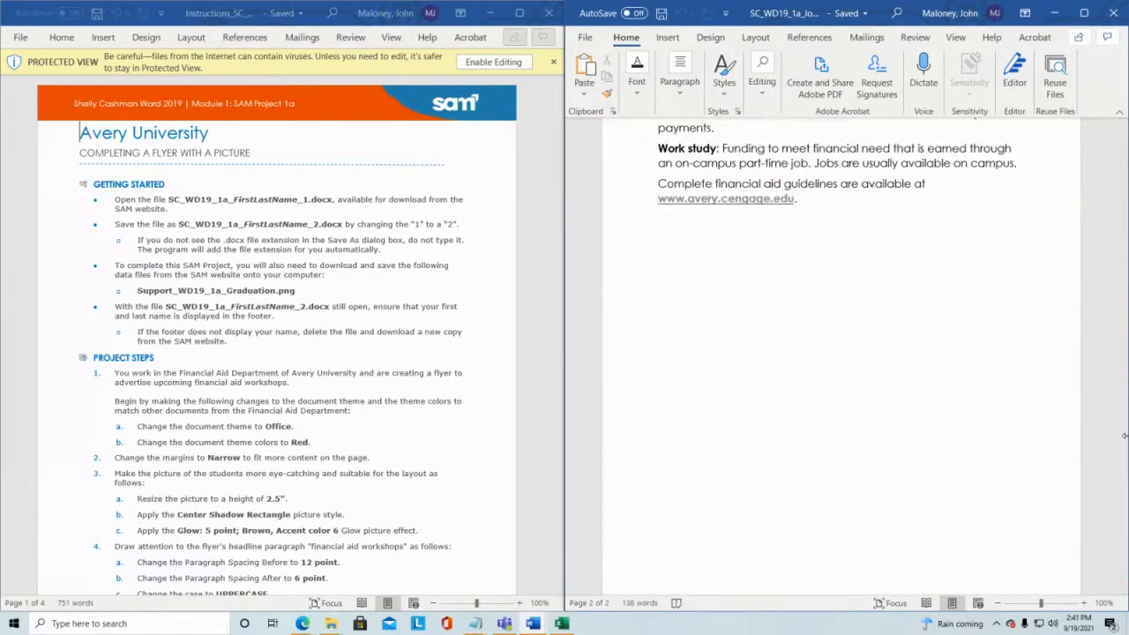
left_click_drag(1124, 435, 1102, 183)
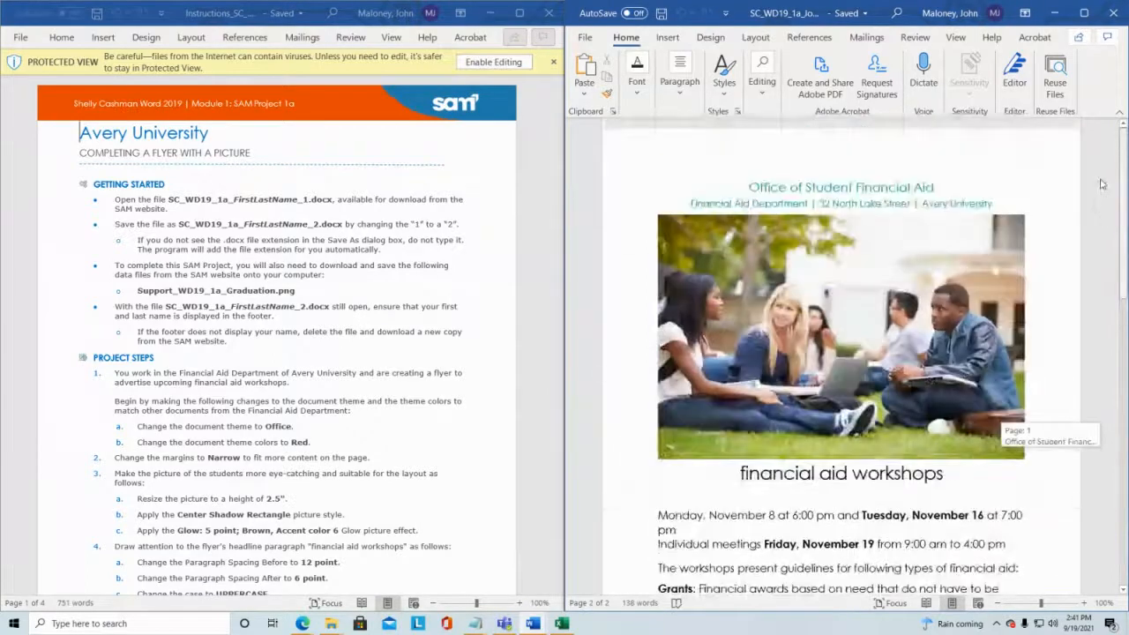
scroll(211, 348, "down", 1)
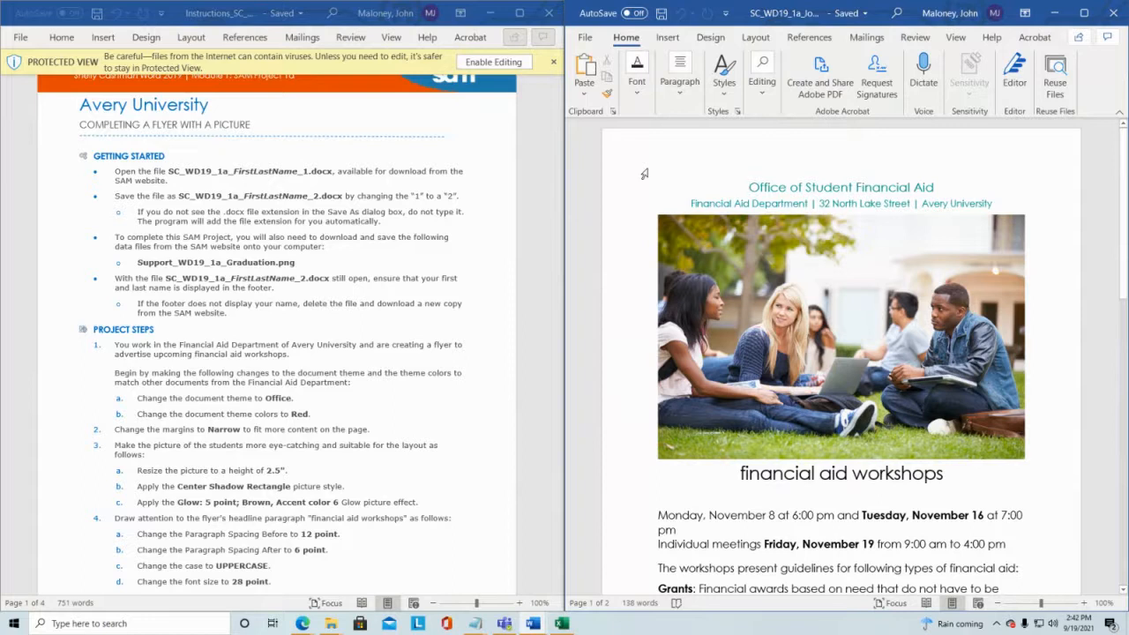
scroll(291, 402, "down", 1)
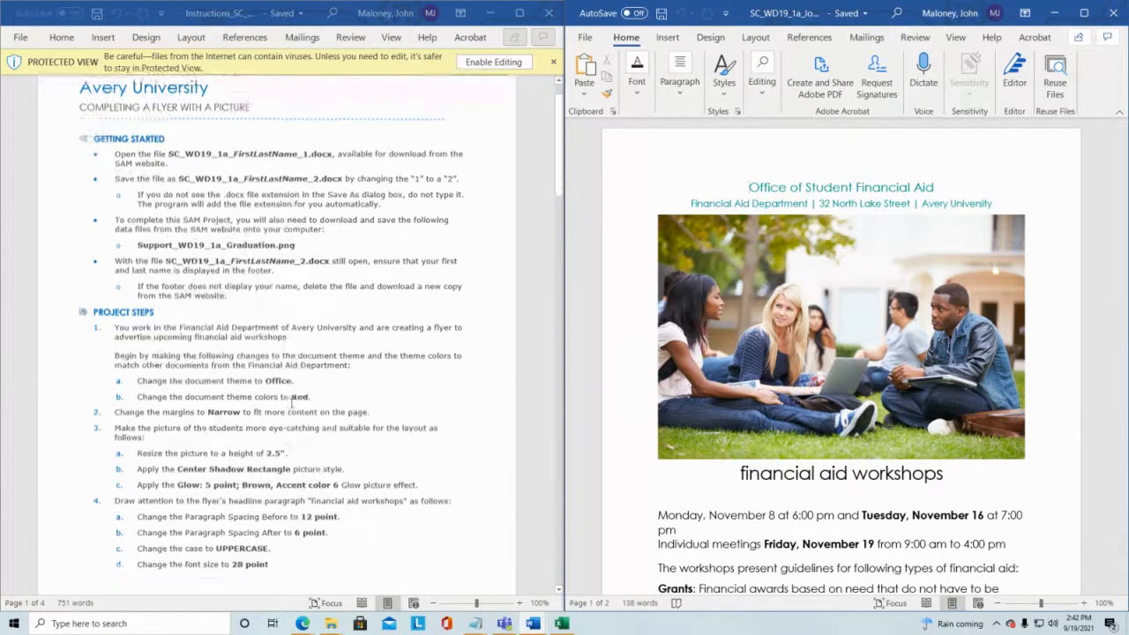
scroll(292, 401, "down", 5)
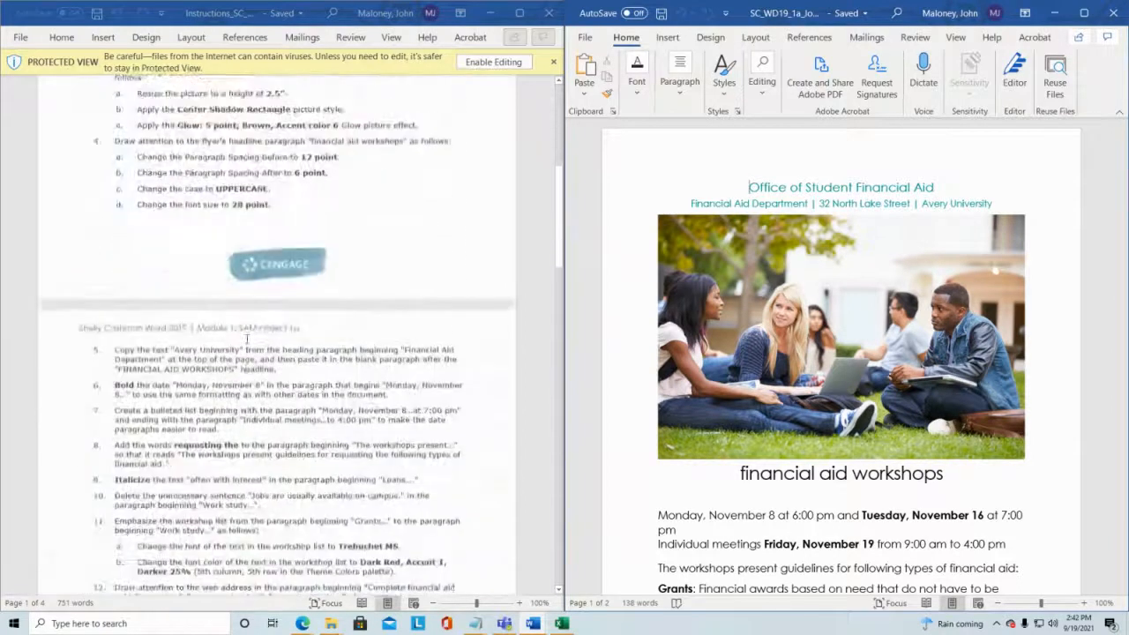
scroll(247, 338, "down", 2)
scroll(247, 338, "up", 6)
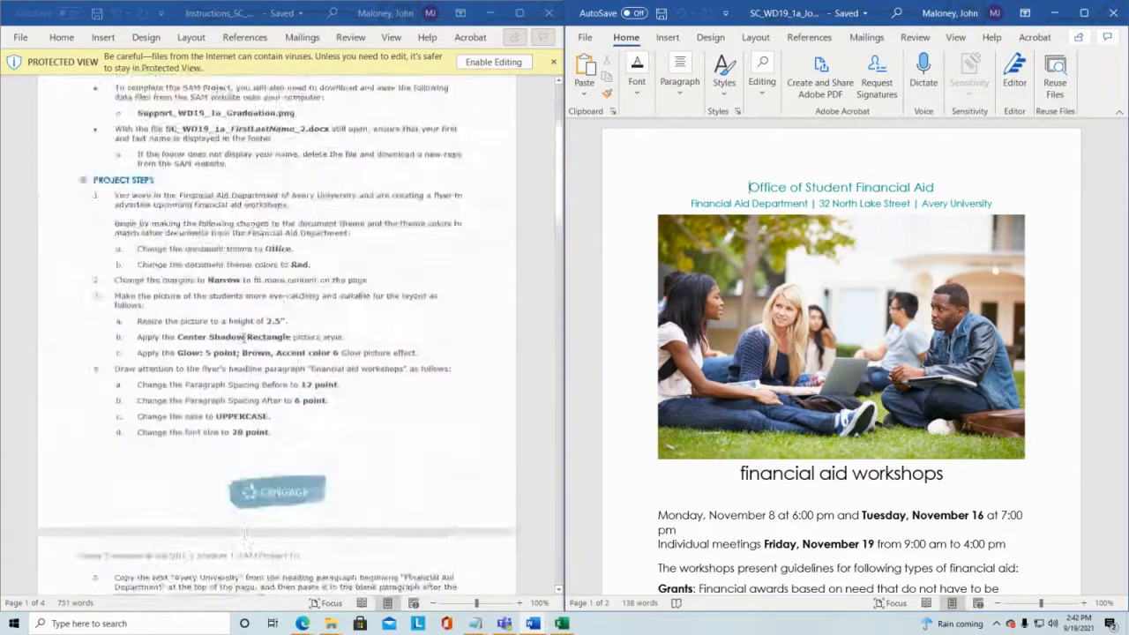
scroll(245, 339, "up", 4)
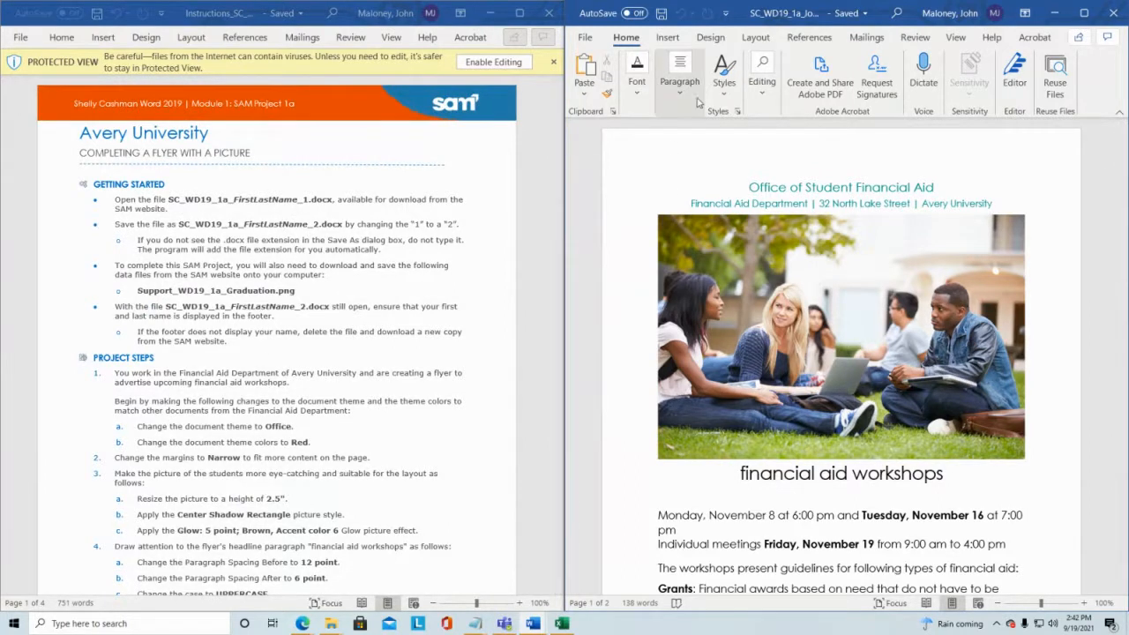
Step: Apply the Office document theme to the flyer
left_click(711, 39)
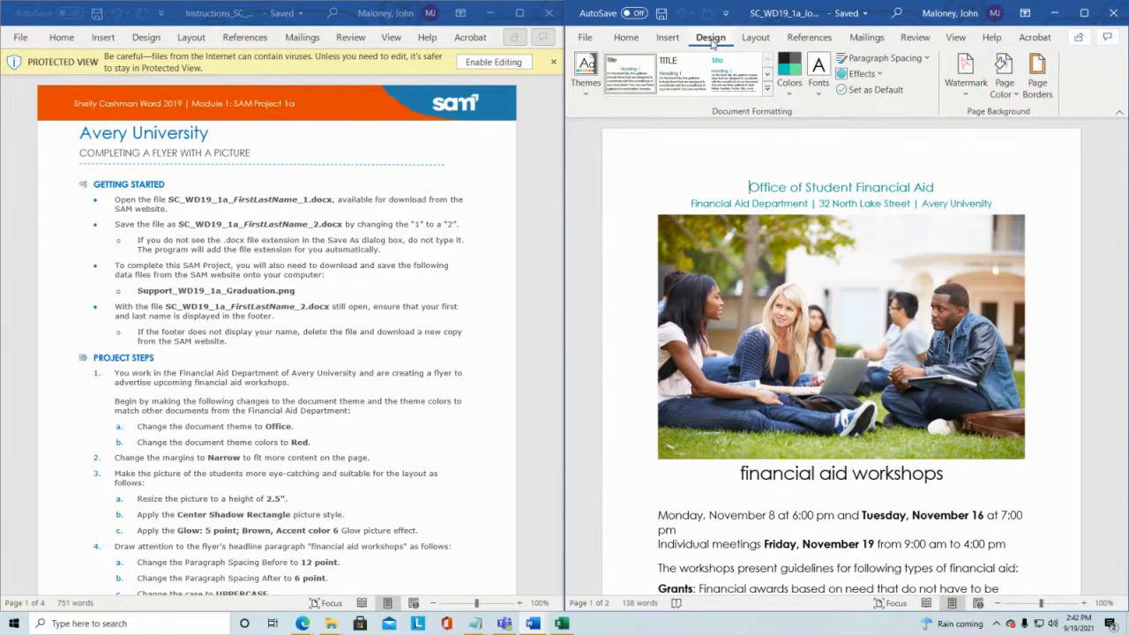
left_click(584, 86)
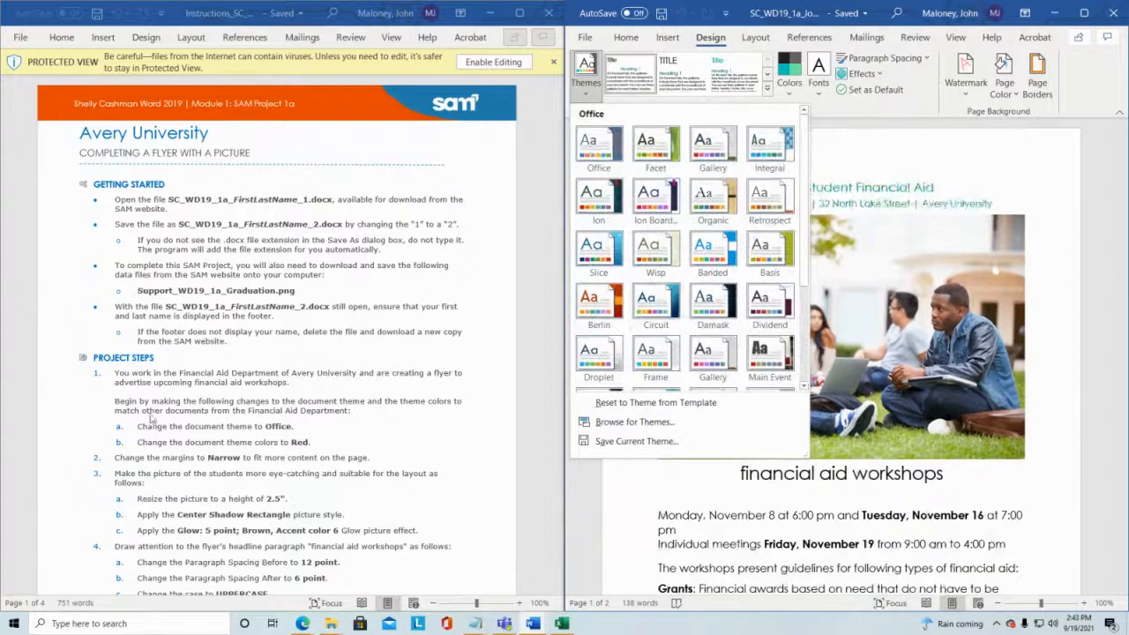
left_click(605, 143)
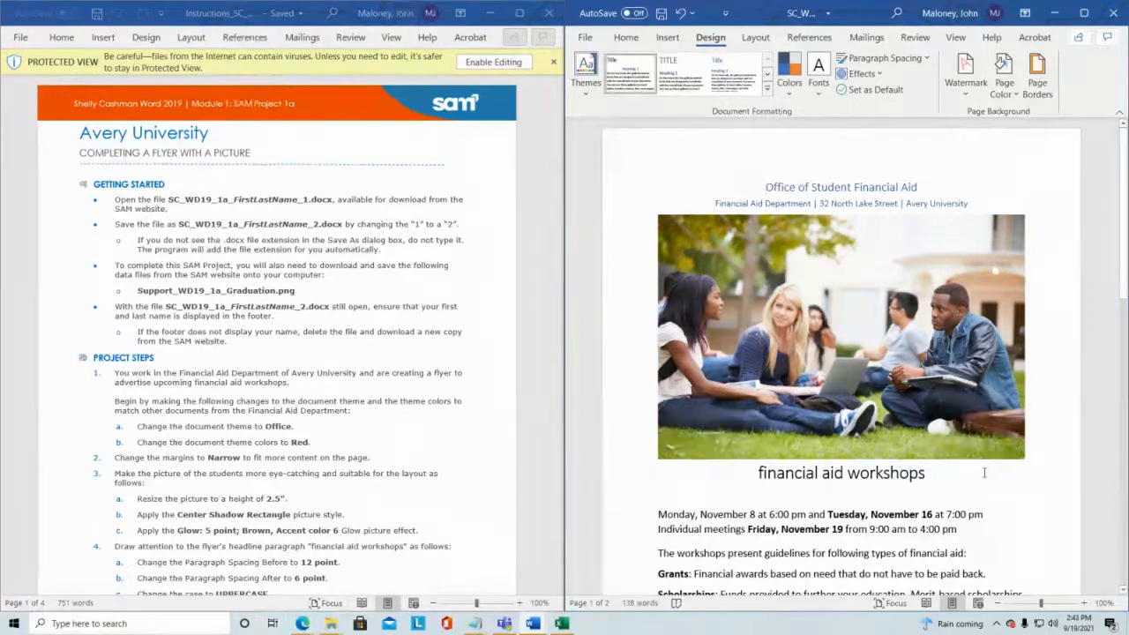
left_click(586, 70)
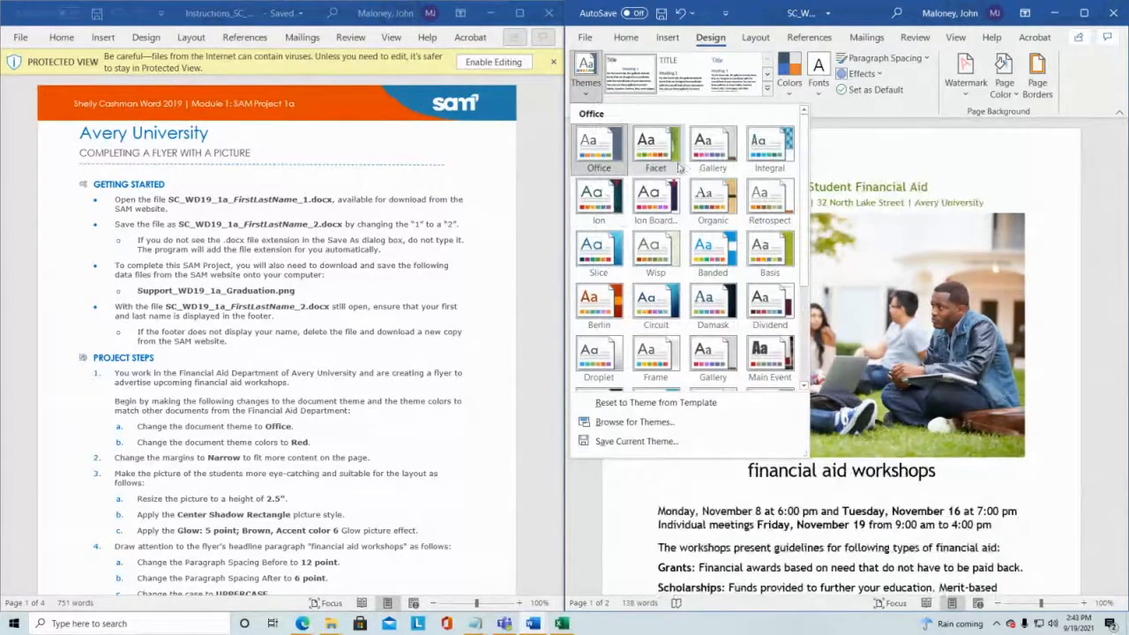
left_click(598, 146)
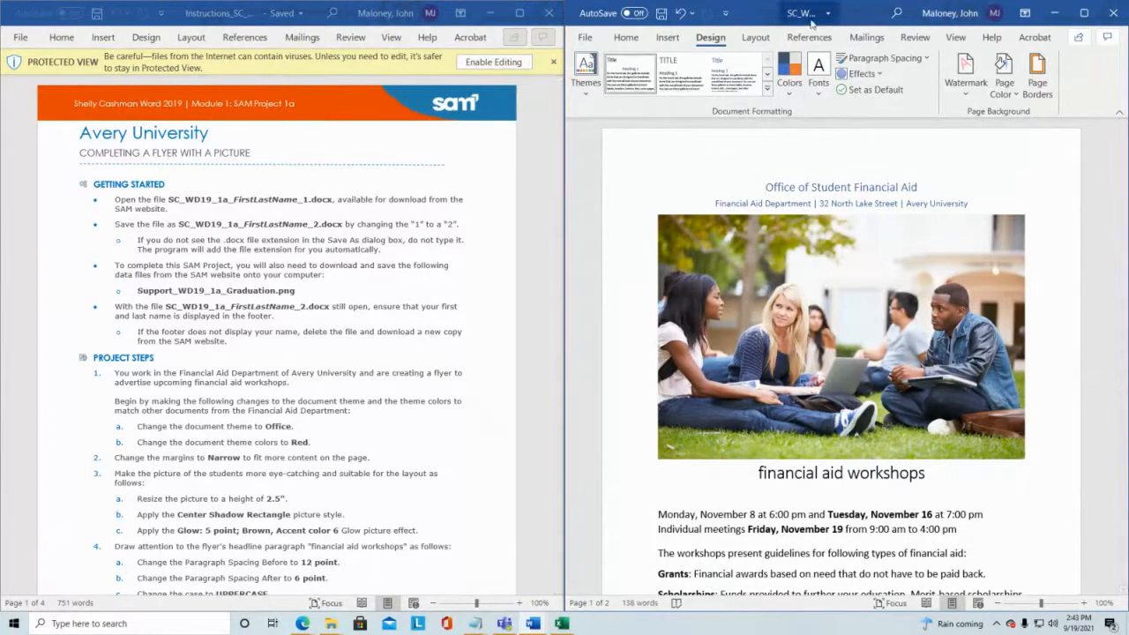
Step: Change the document theme colors to Red and save the document
left_click(787, 96)
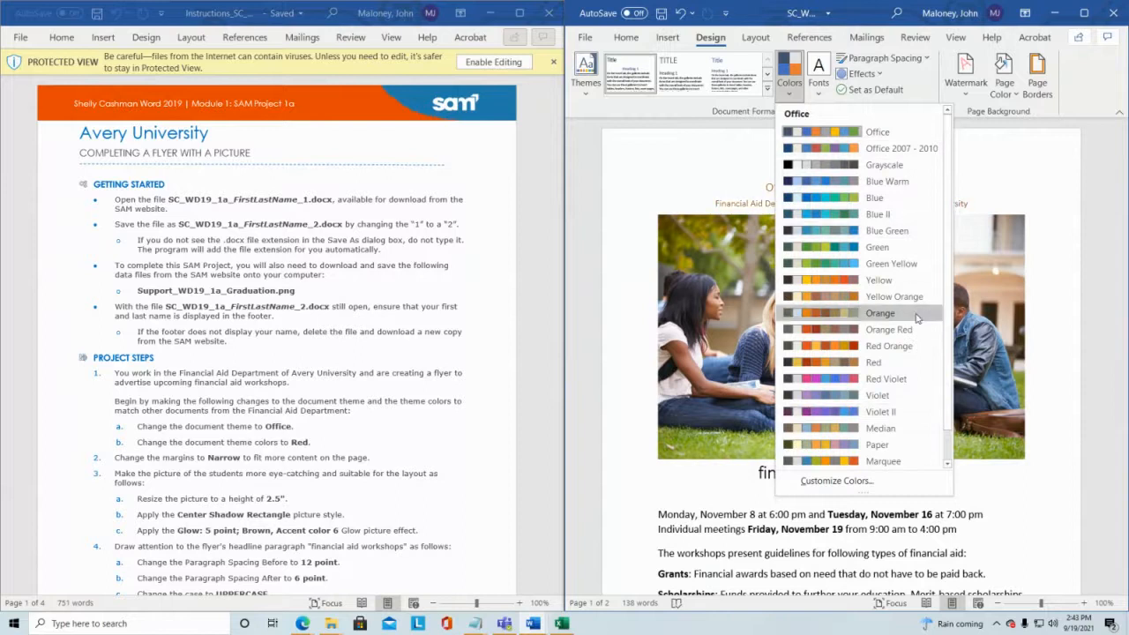
left_click(907, 364)
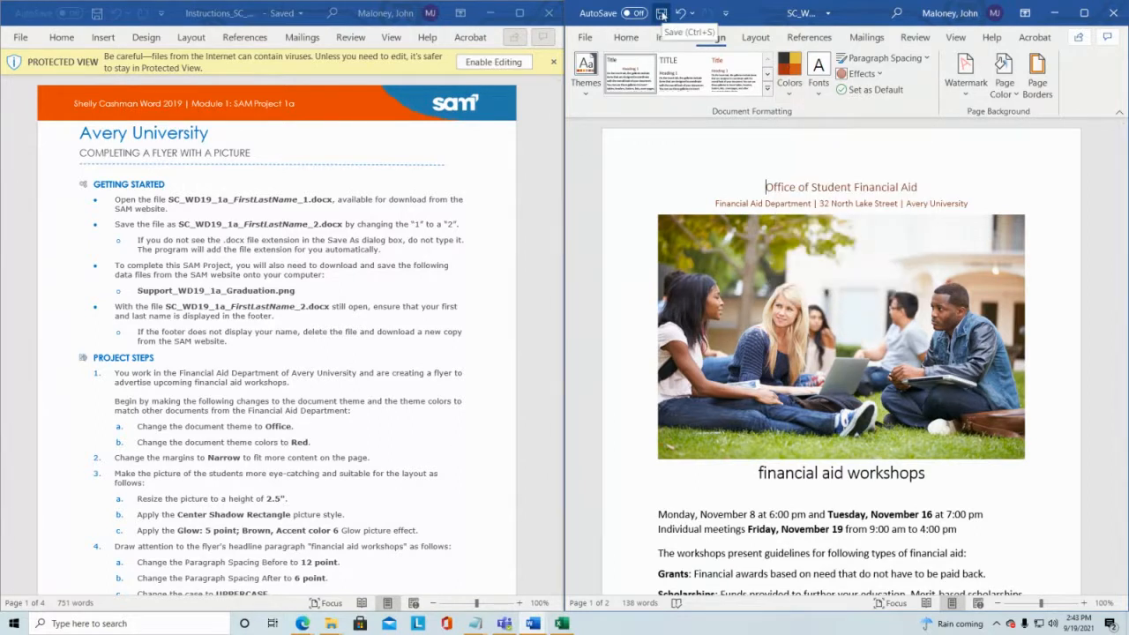
left_click(660, 13)
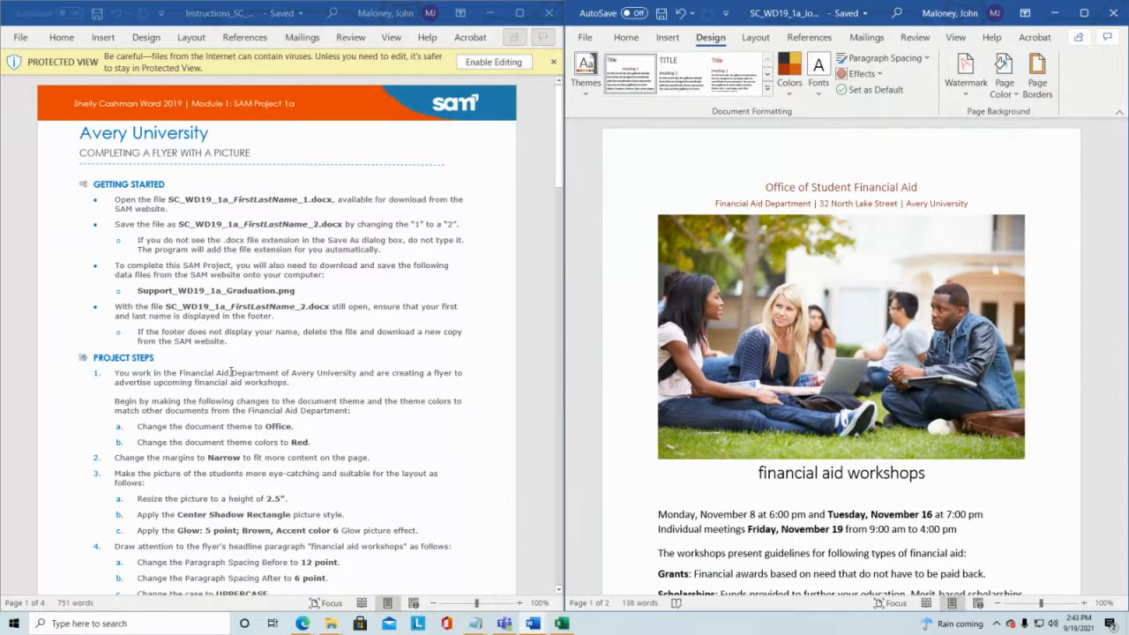
Step: Set the page margins to Narrow and save the document
scroll(232, 372, "down", 1)
scroll(261, 365, "down", 2)
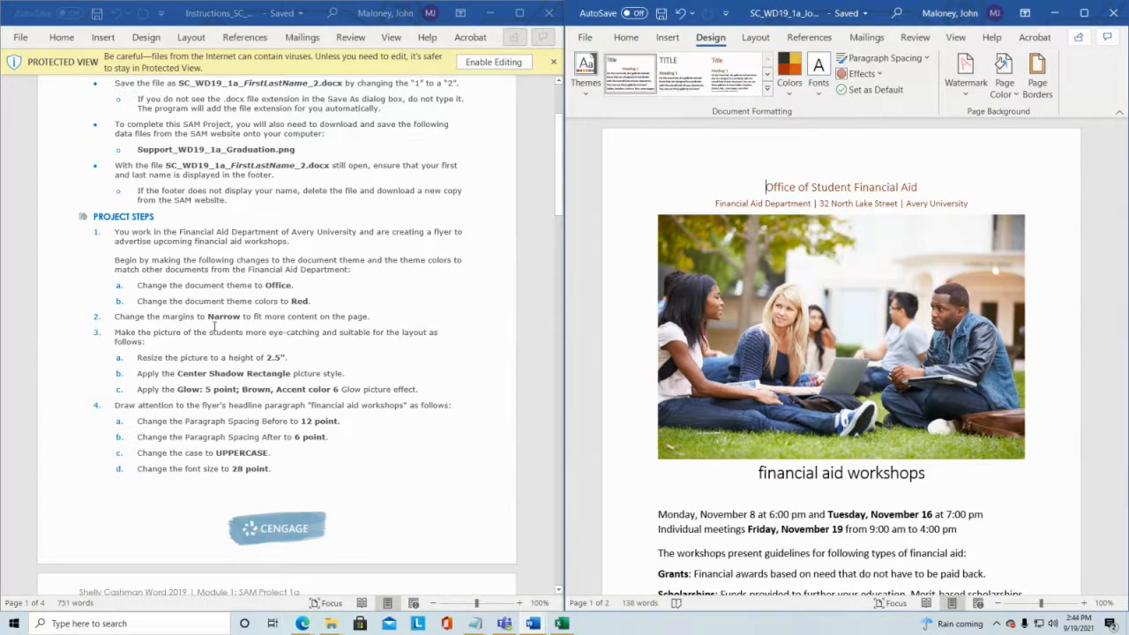
left_click(754, 38)
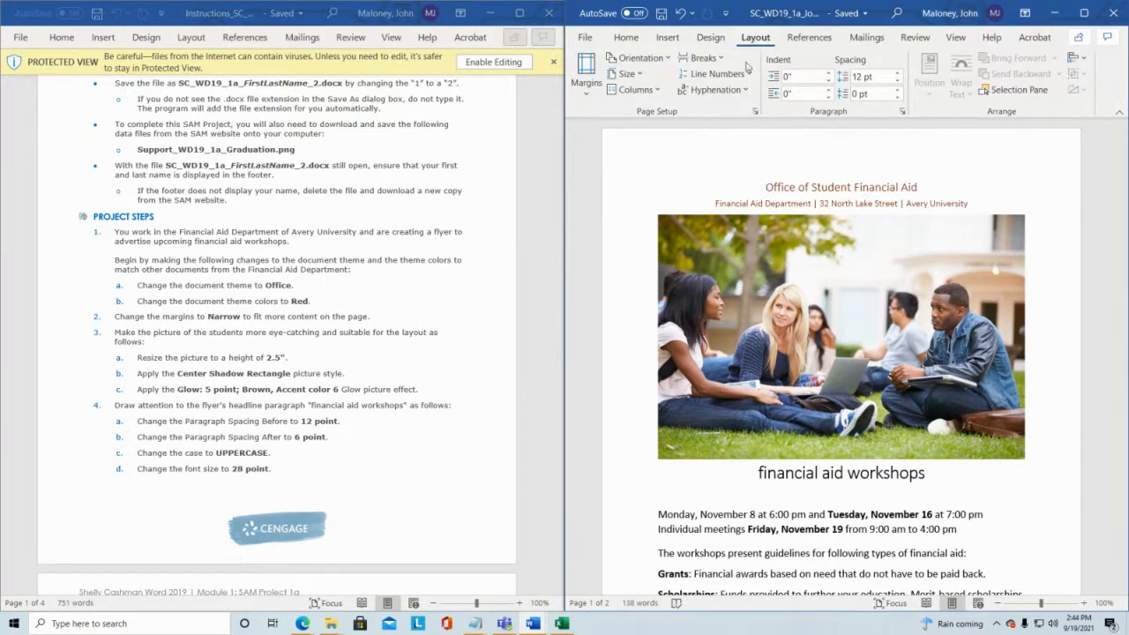
left_click(587, 93)
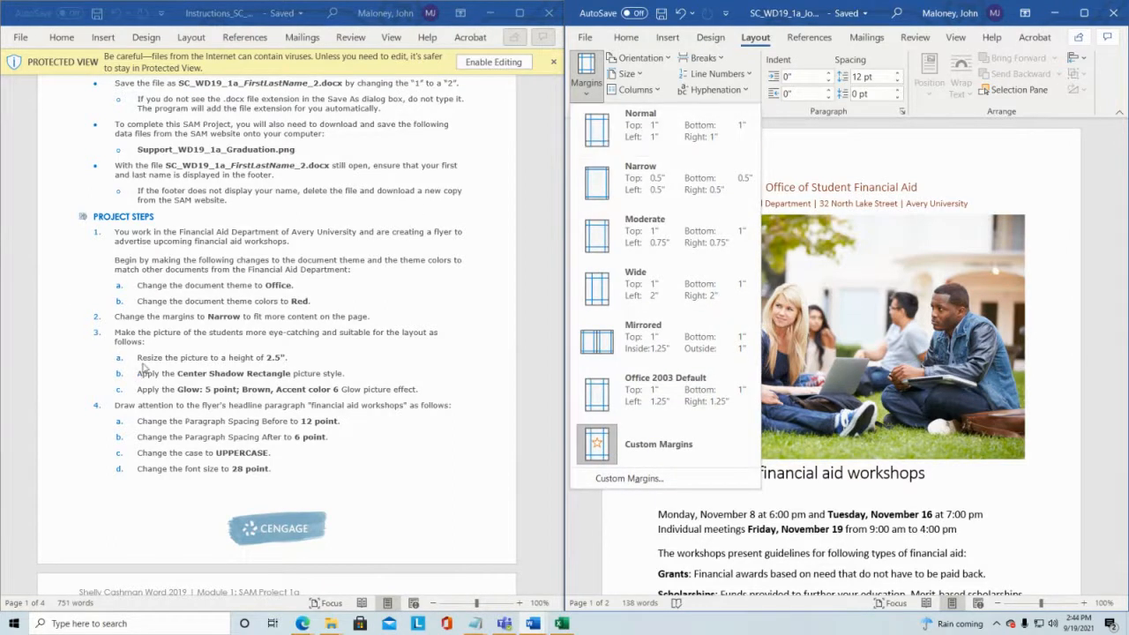
left_click(603, 199)
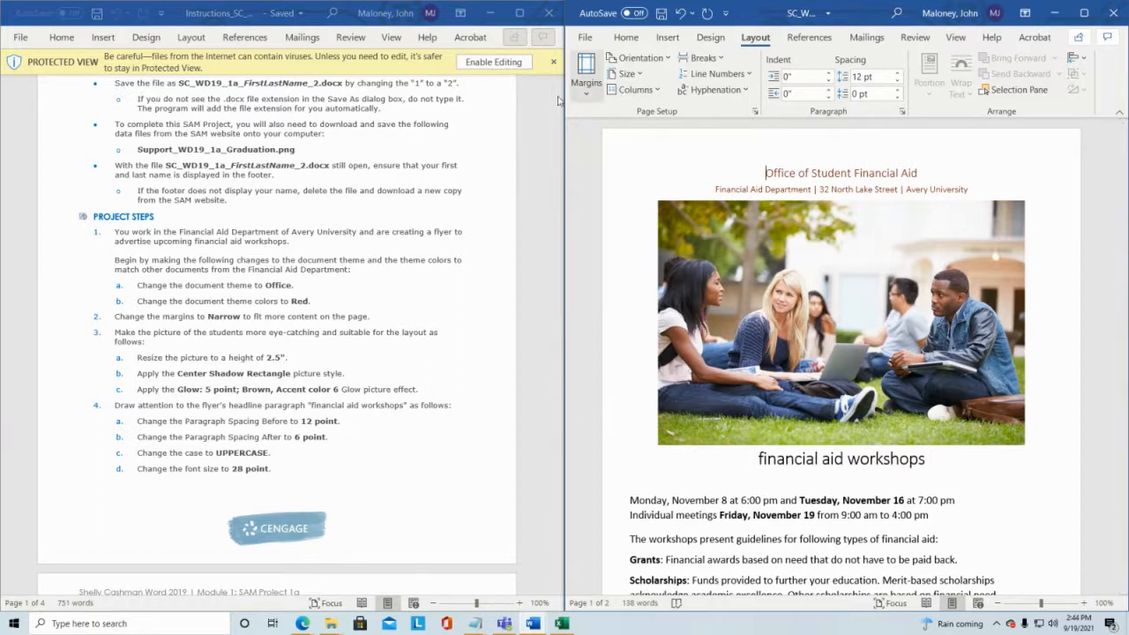
left_click(593, 100)
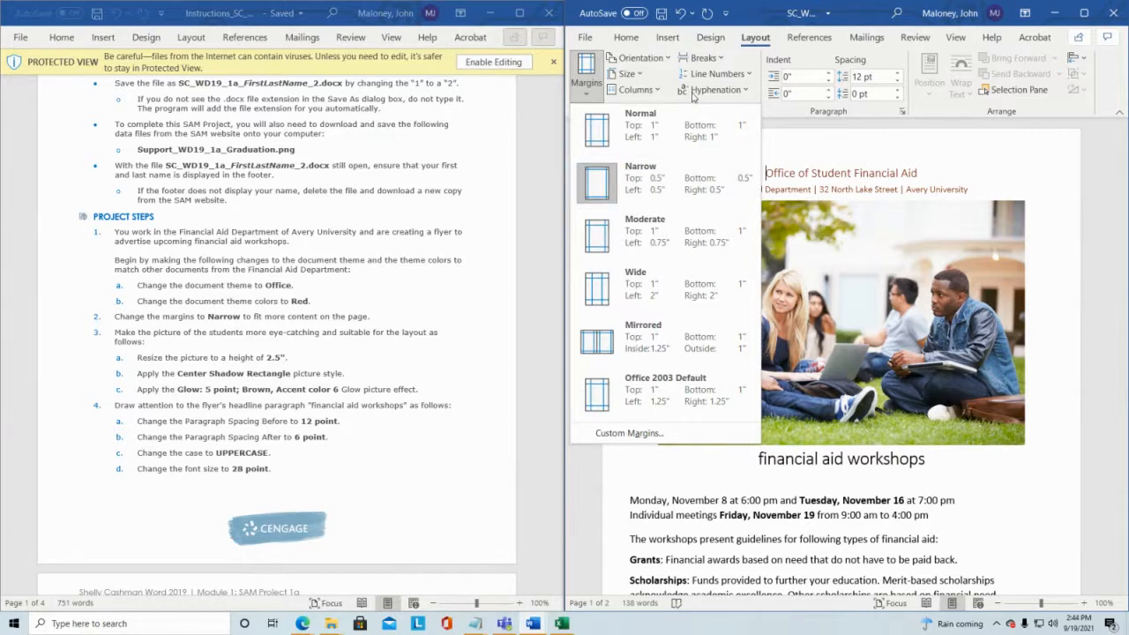
left_click(664, 14)
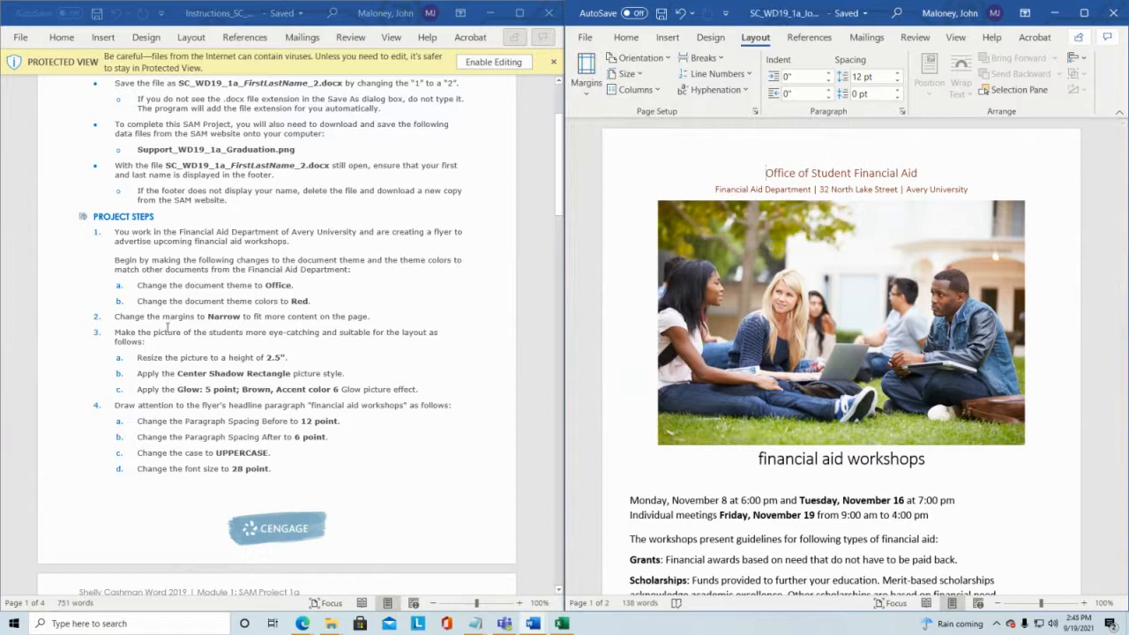
Step: Scroll through the instructions down to the final figure and back to the project steps
scroll(226, 300, "down", 2)
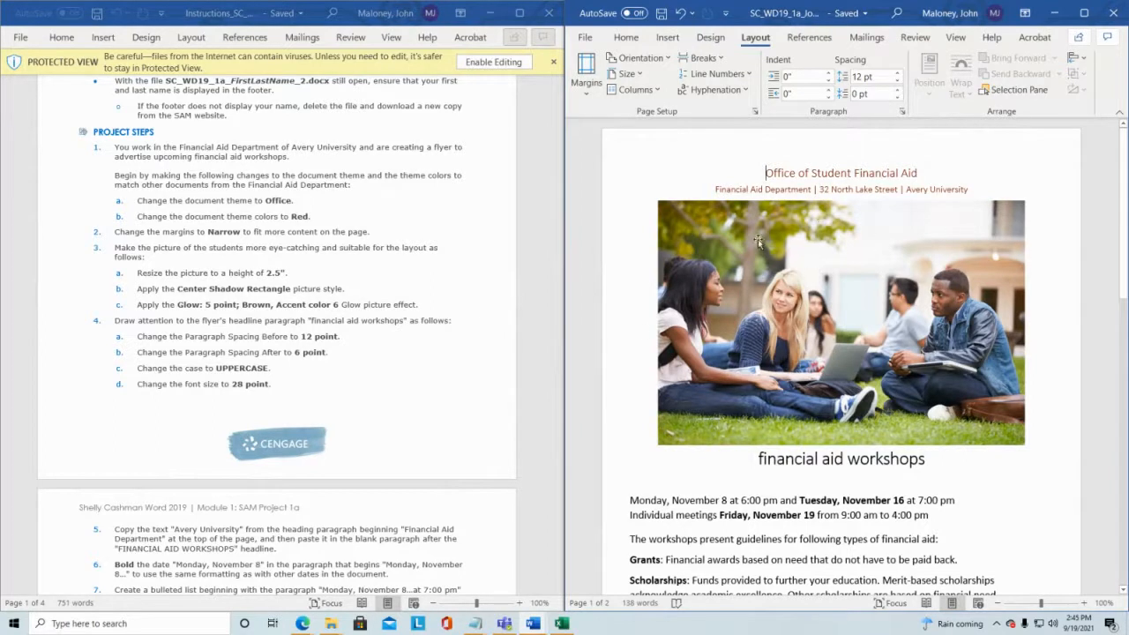
scroll(458, 269, "down", 2)
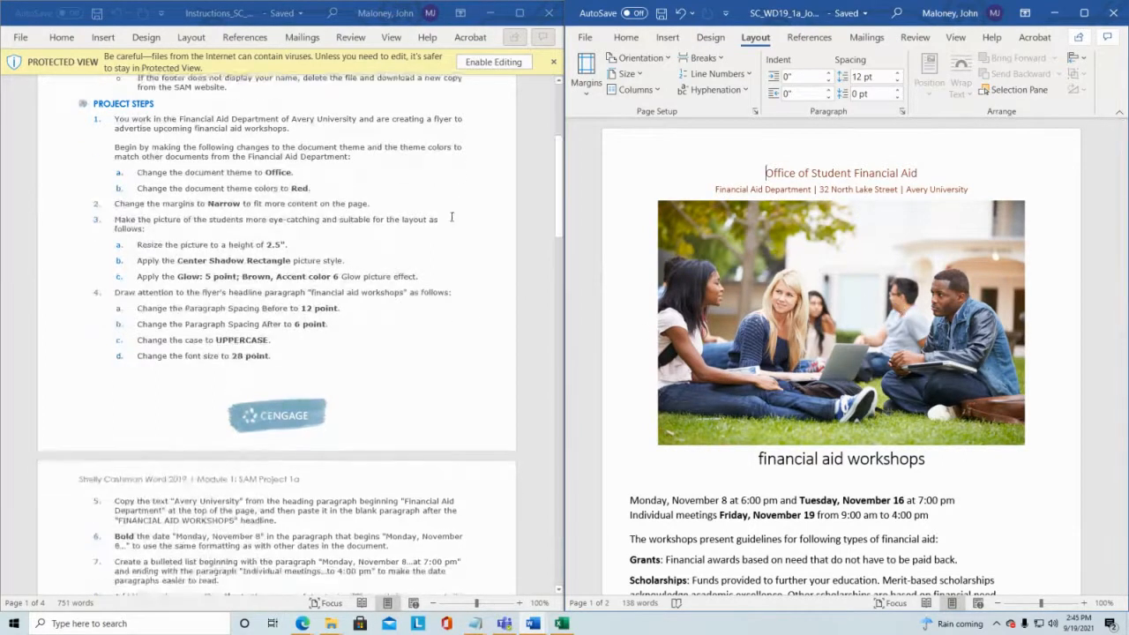
left_click_drag(559, 194, 558, 503)
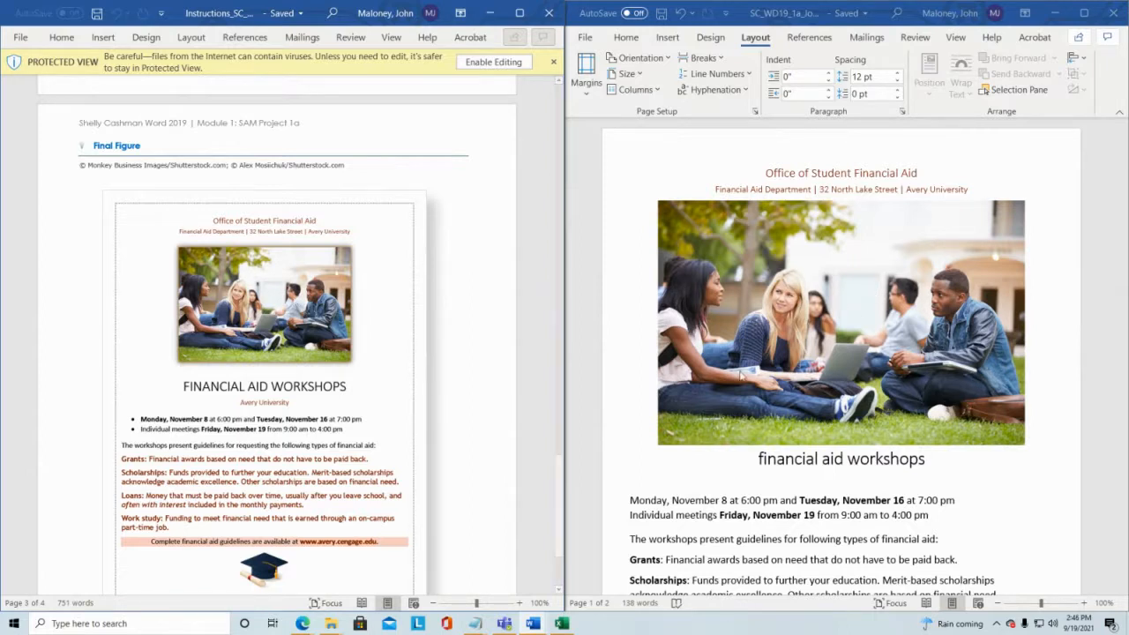
scroll(249, 299, "up", 5)
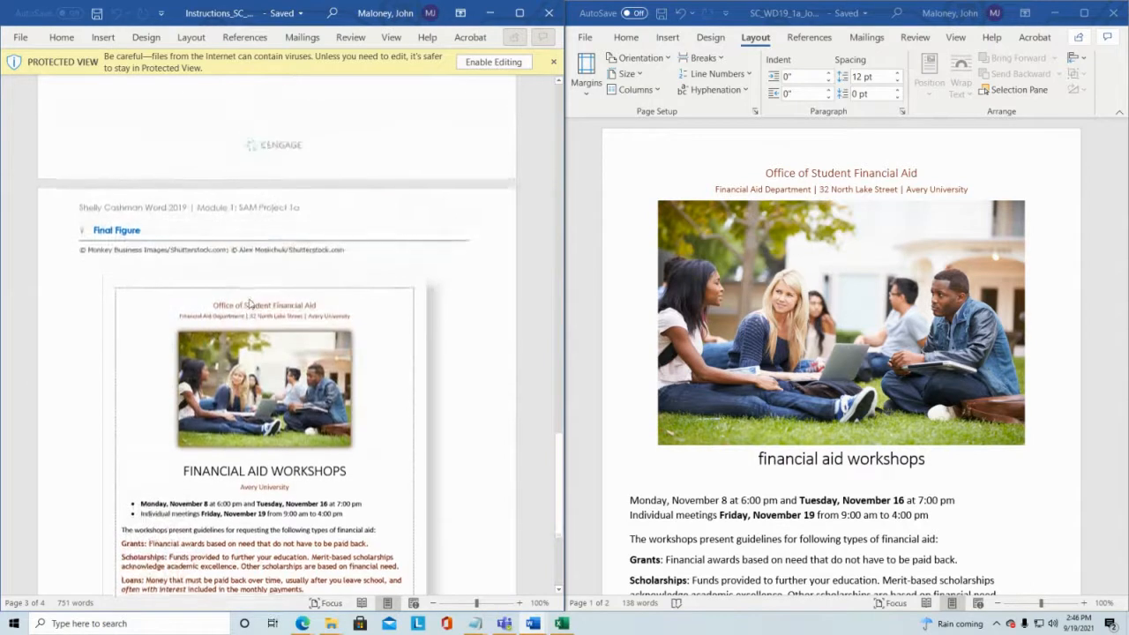
scroll(249, 299, "up", 10)
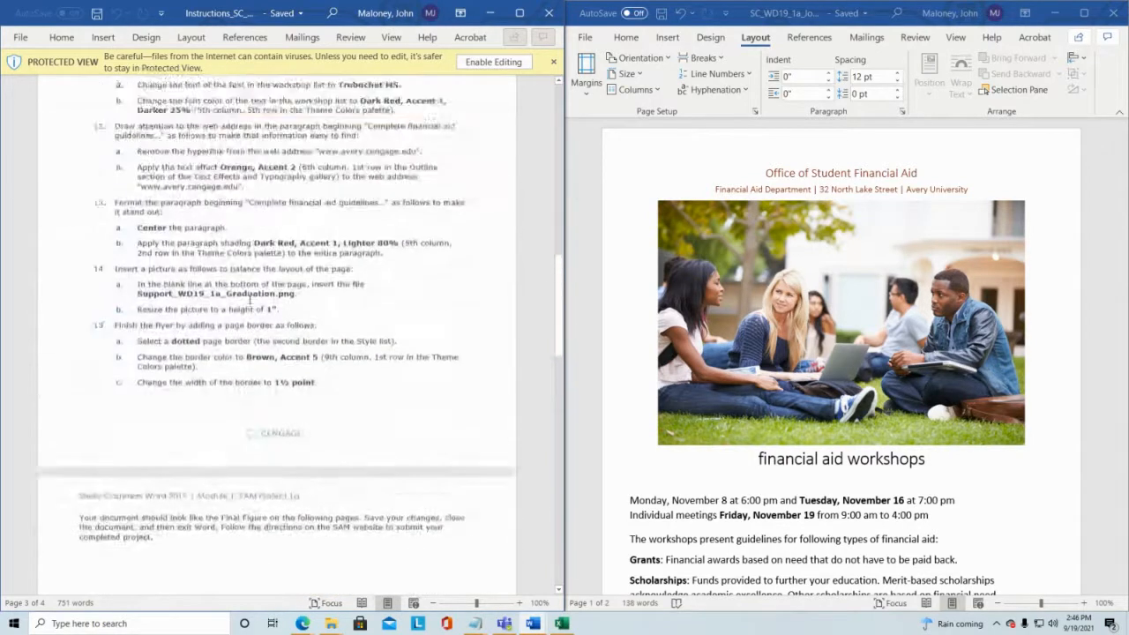
scroll(250, 299, "up", 5)
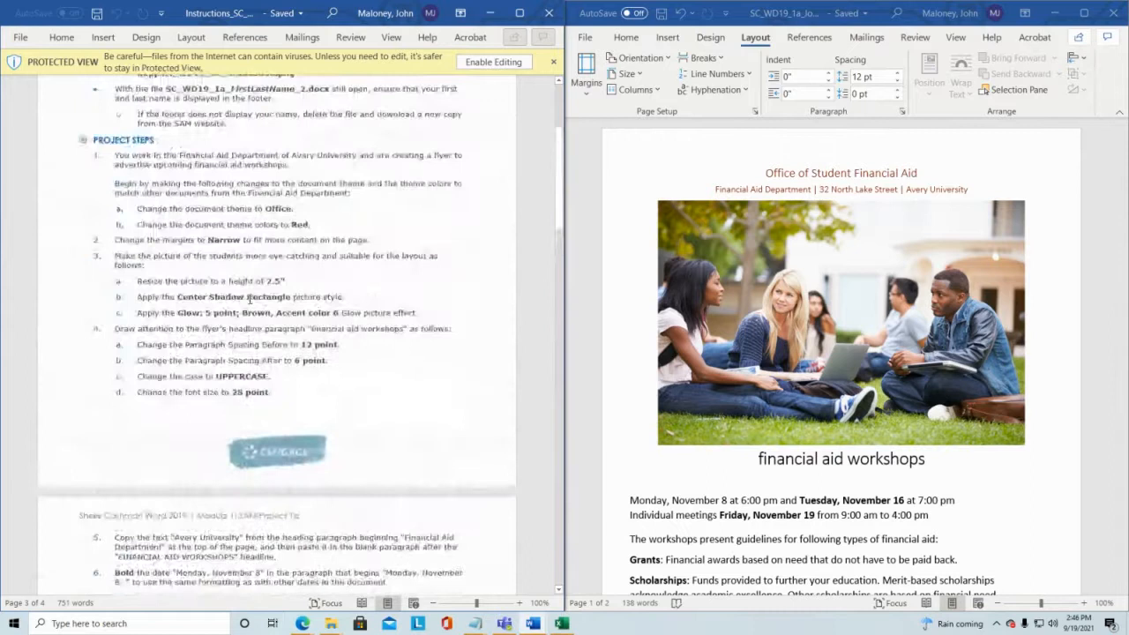
scroll(146, 399, "down", 1)
Step: Resize the picture of the students to a height of 2.5"
left_click(147, 401)
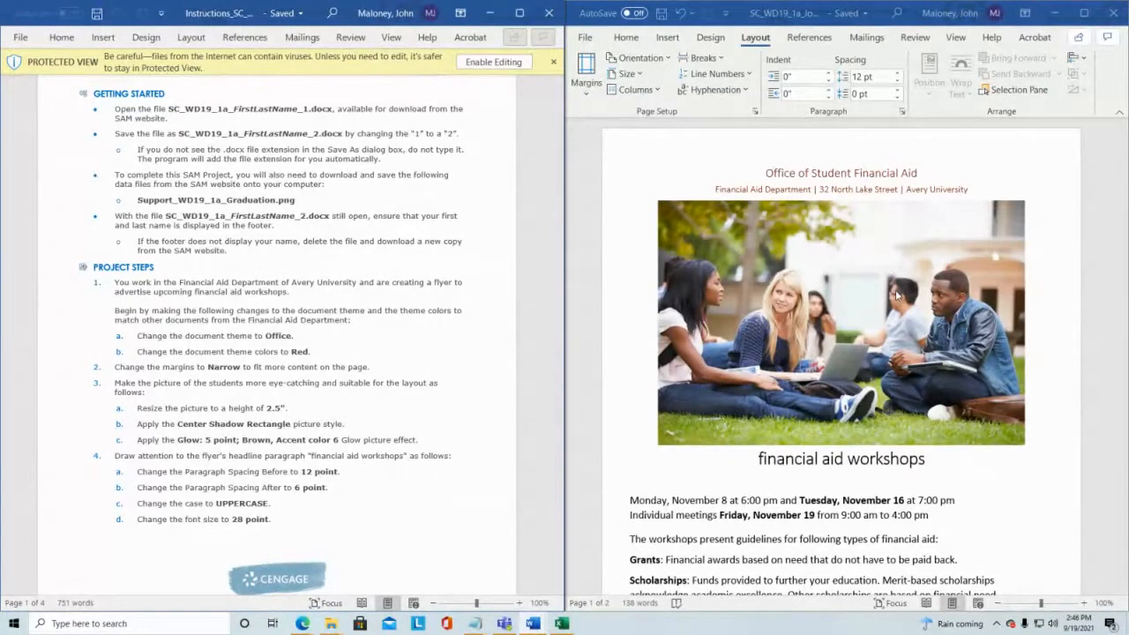
left_click(841, 332)
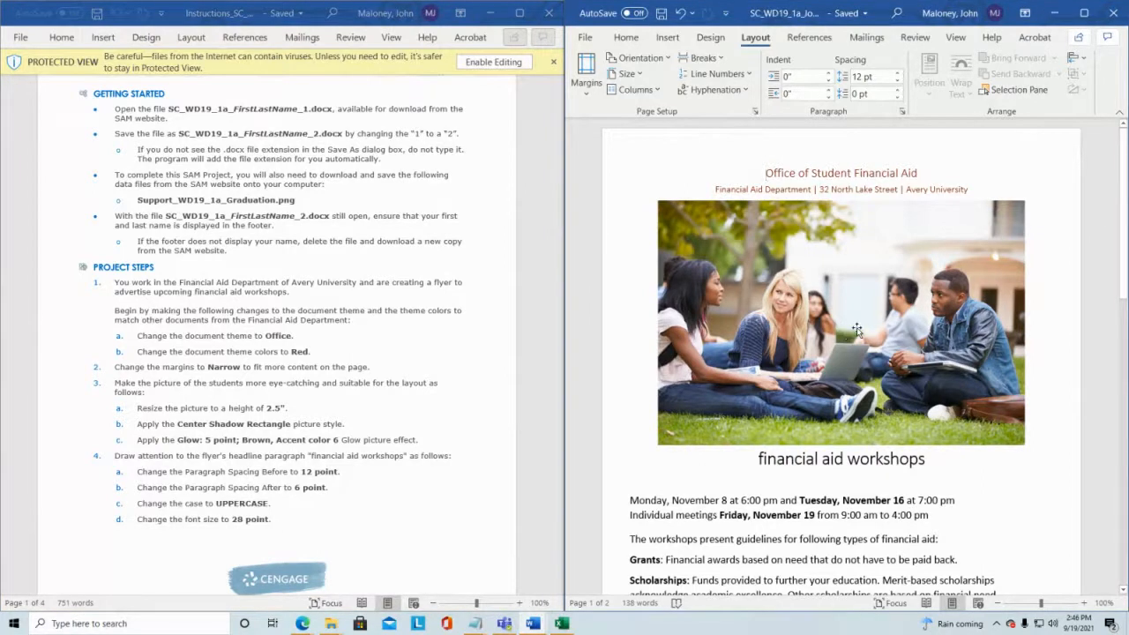
left_click(857, 330)
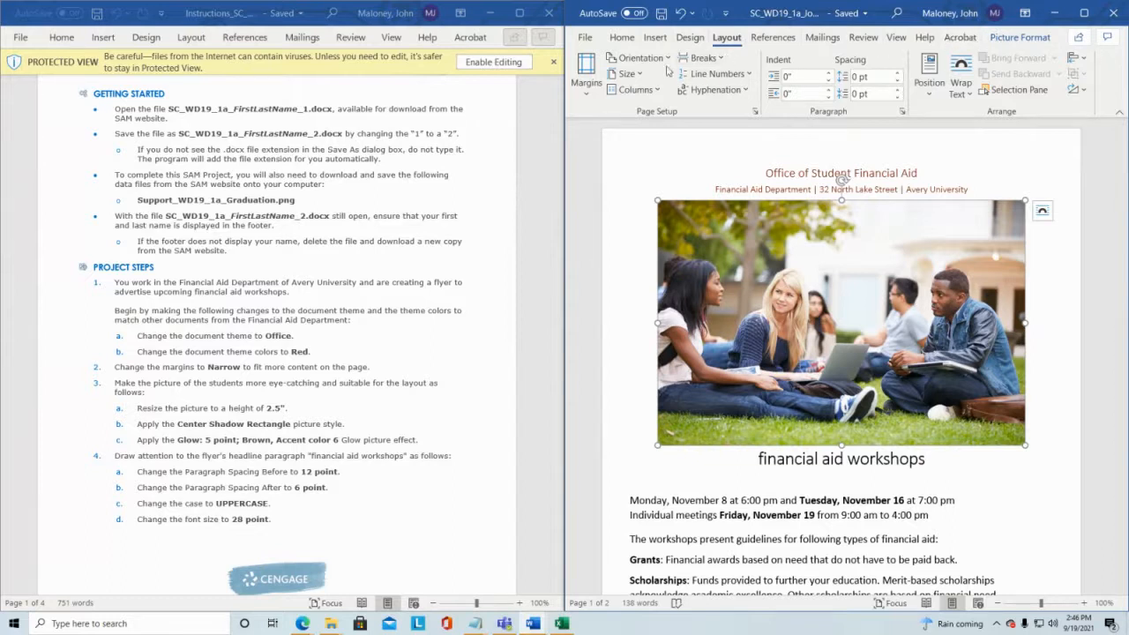
left_click(1023, 38)
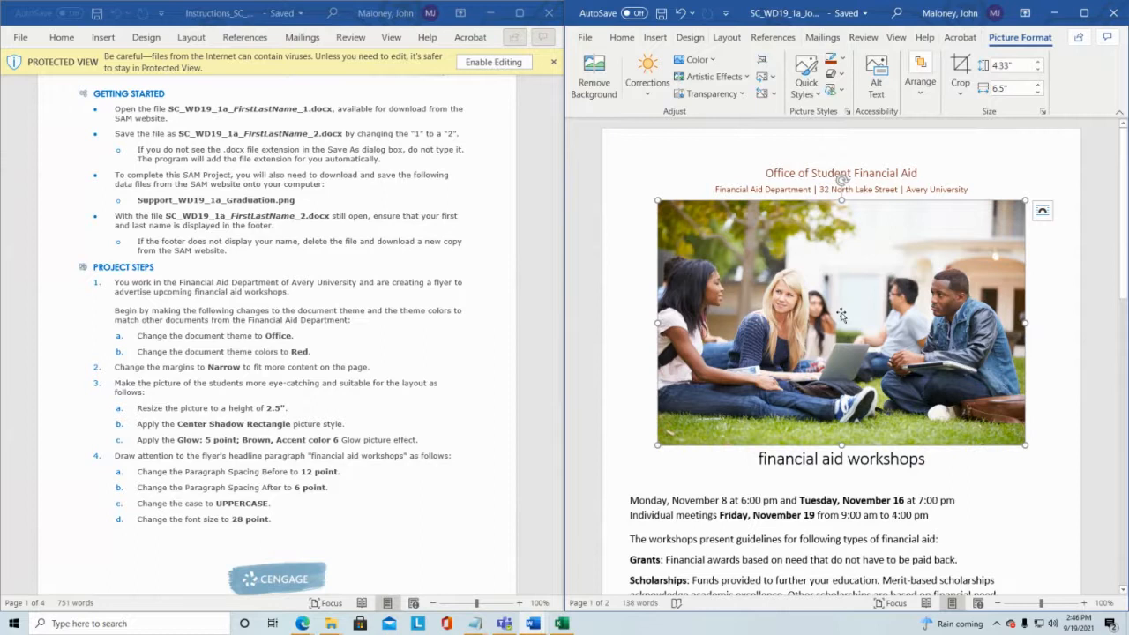
left_click(838, 516)
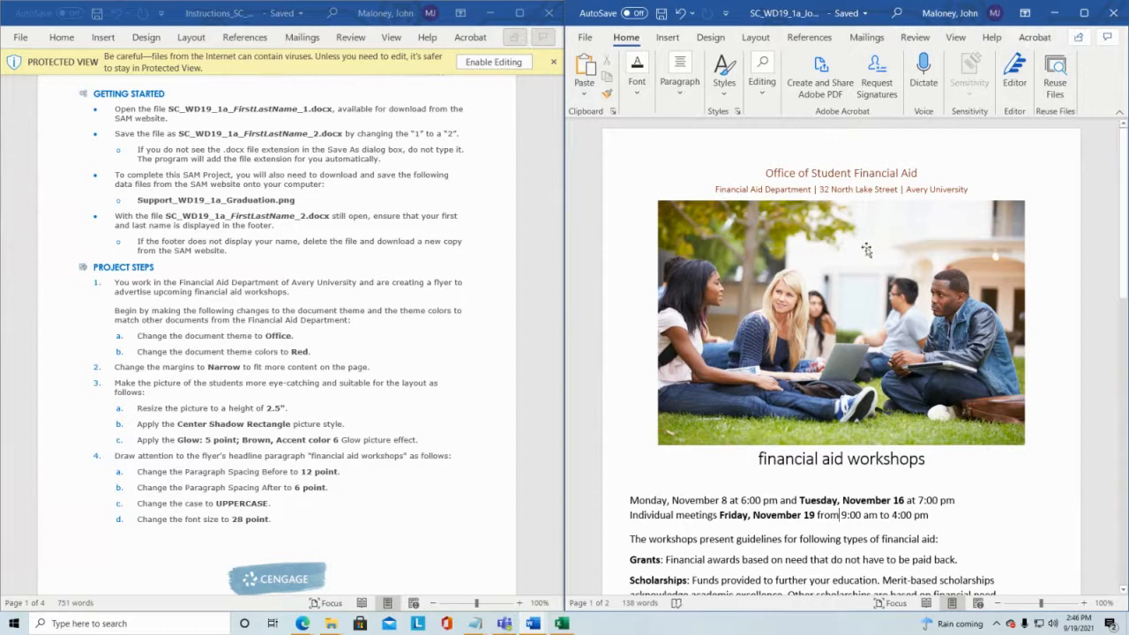
left_click(832, 316)
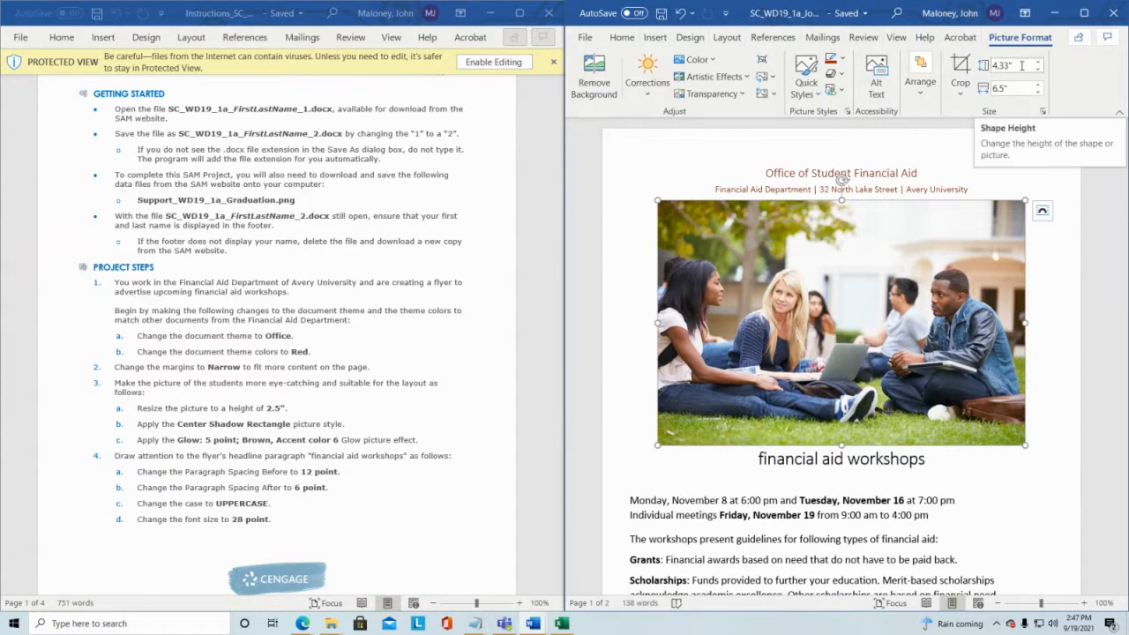
left_click(1002, 88)
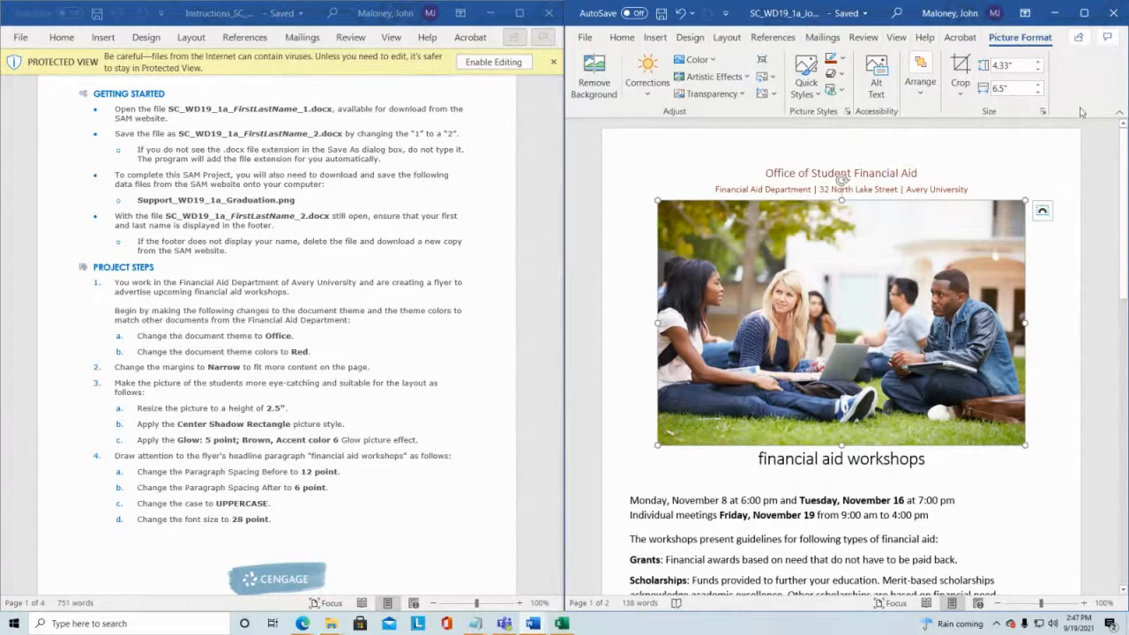
left_click(1014, 66)
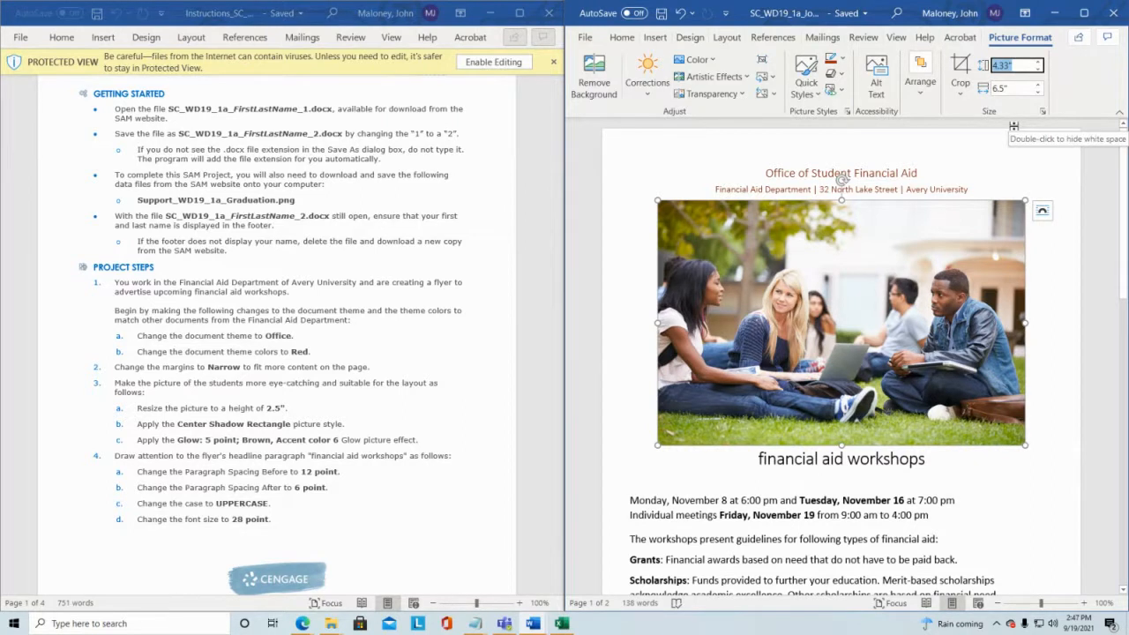
left_click(1038, 70)
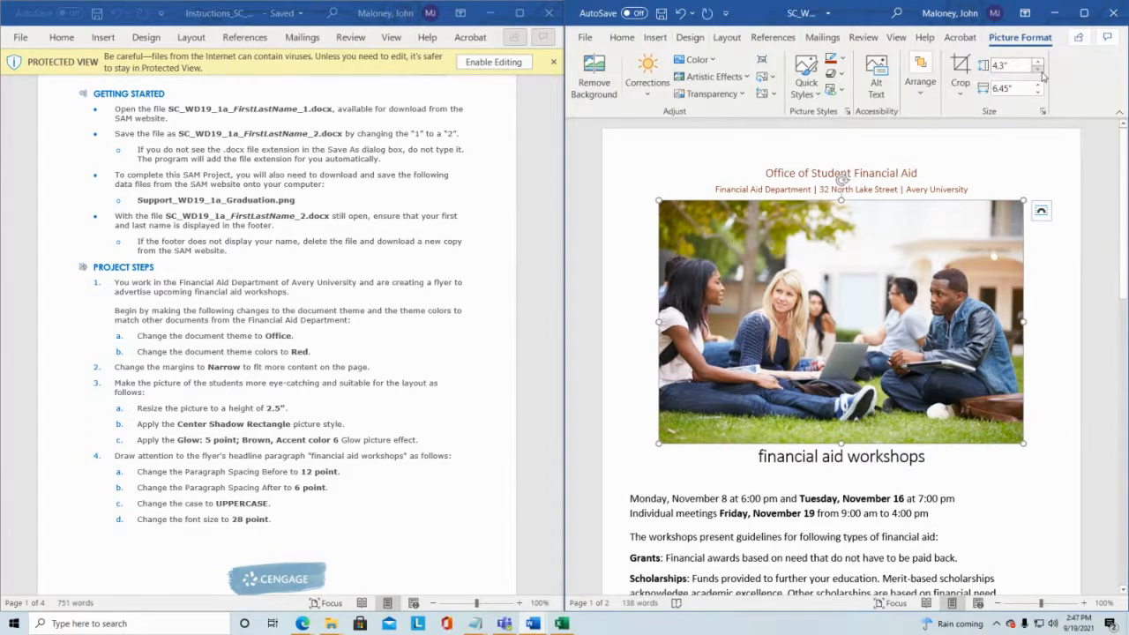
left_click(1038, 71)
left_click(1039, 70)
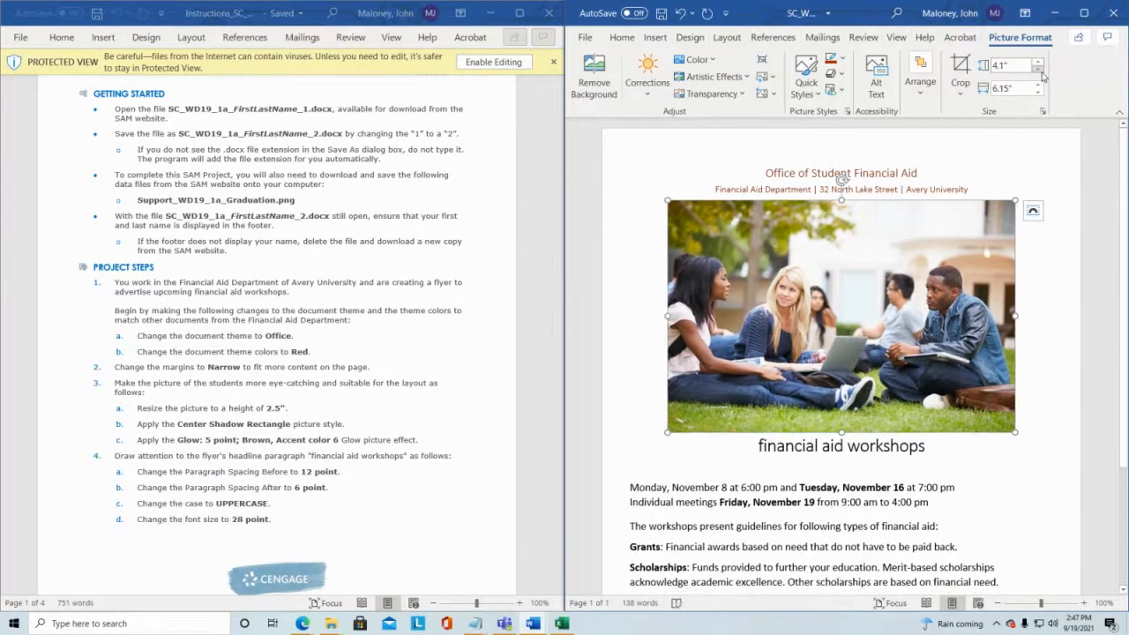
left_click(1041, 75)
left_click(1041, 75)
left_click(1041, 75)
left_click(1040, 75)
left_click(1041, 75)
left_click(1040, 75)
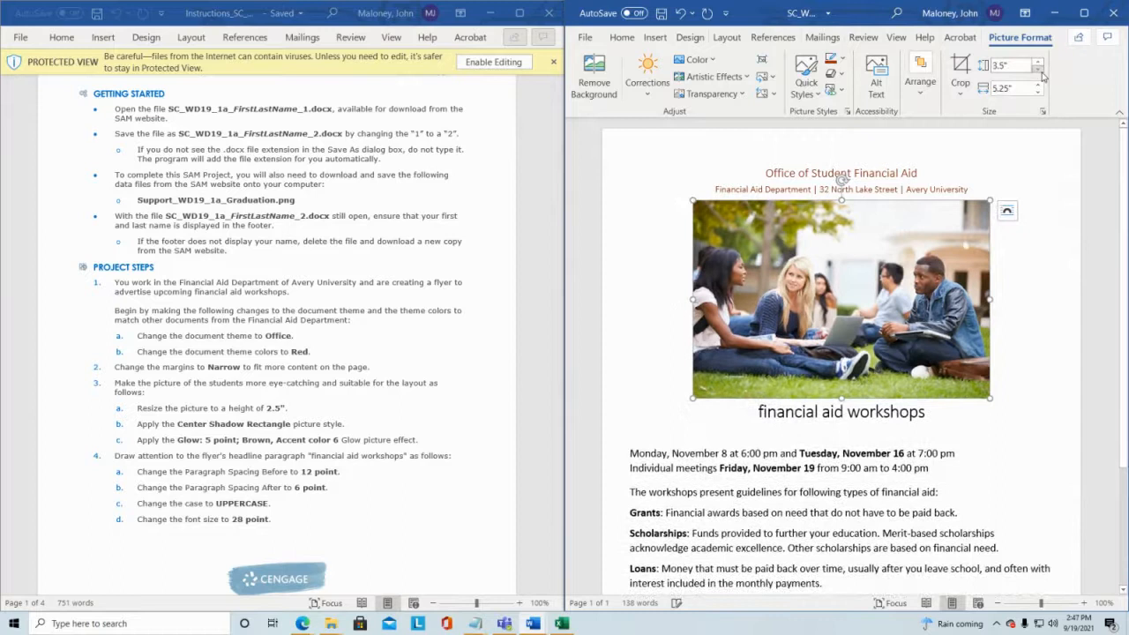
left_click(1041, 75)
left_click(1040, 75)
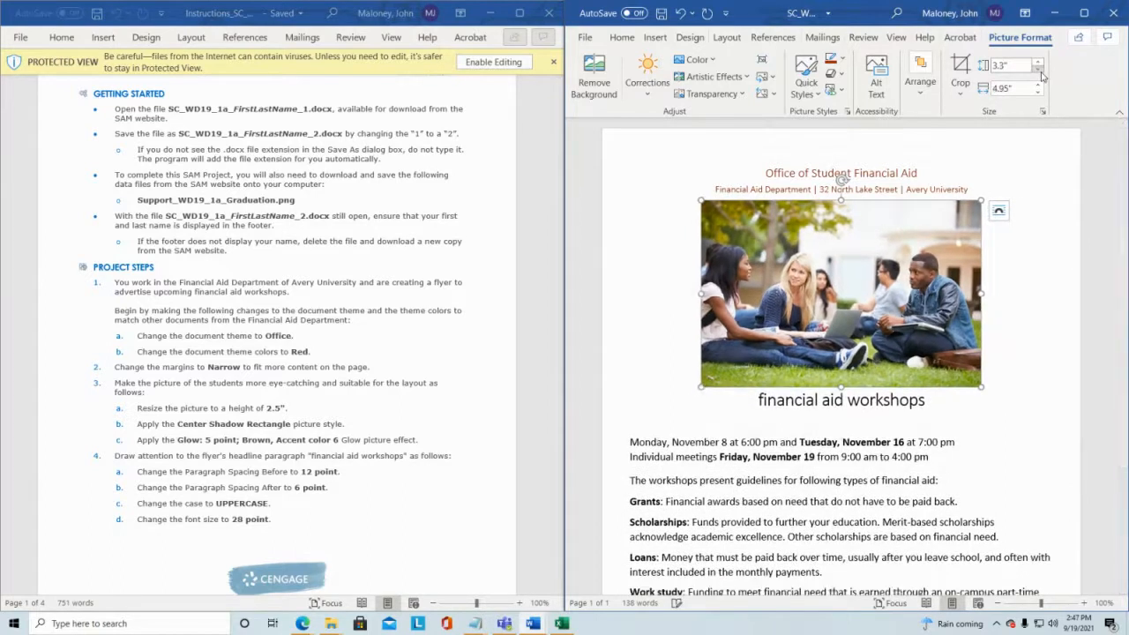
left_click(1041, 75)
left_click(1041, 75)
left_click(1041, 75)
left_click(1041, 75)
left_click(1041, 75)
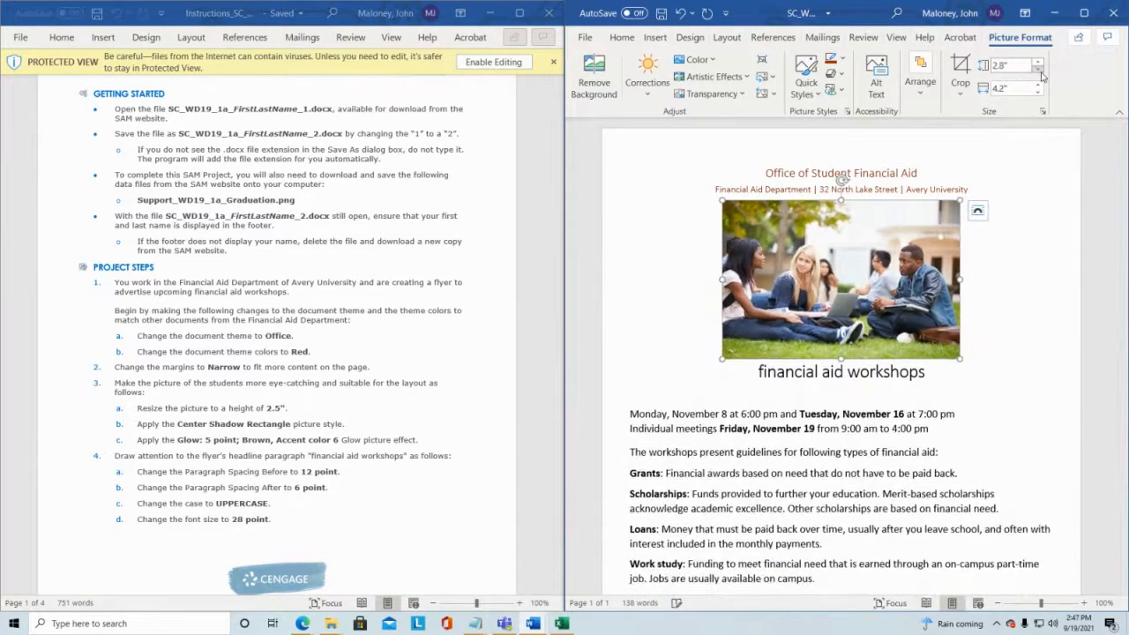
left_click(1041, 75)
left_click(1041, 75)
left_click(1040, 75)
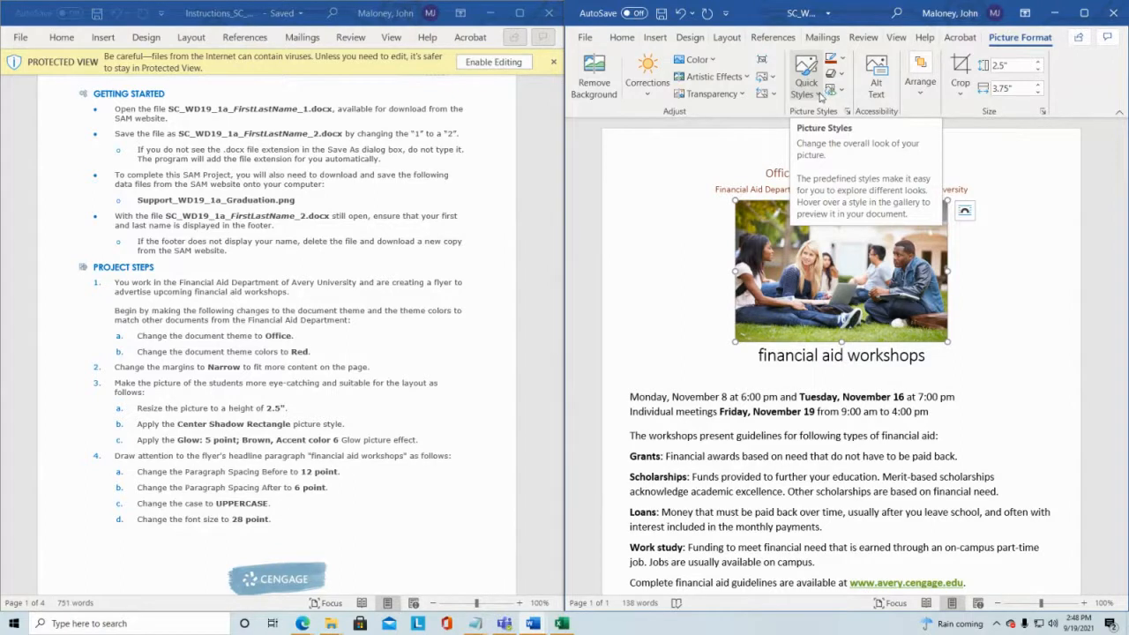
Step: Apply the Center Shadow Rectangle picture style to the picture
left_click(820, 95)
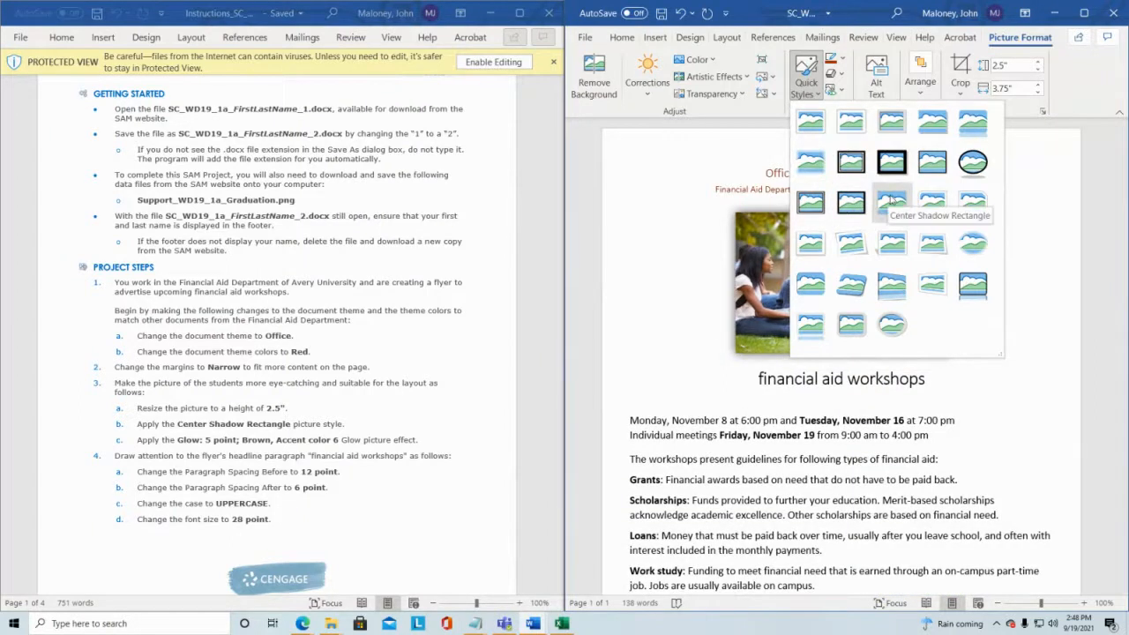
left_click(891, 202)
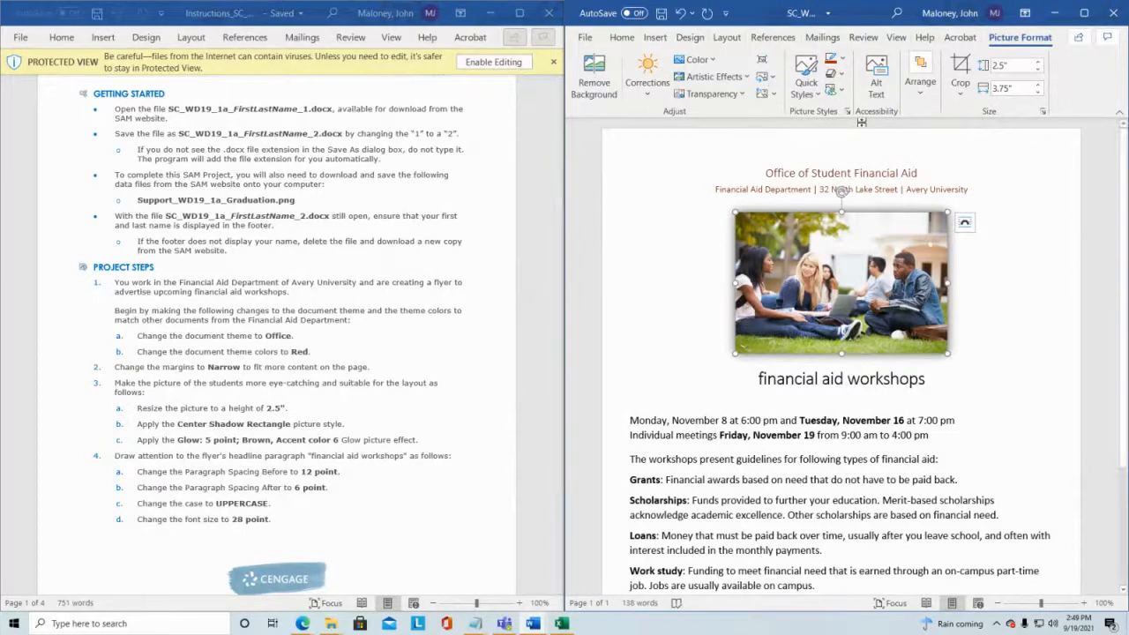
Step: Apply the Glow: 5 point; Brown, Accent color 6 glow effect to the picture and save the document
left_click(841, 76)
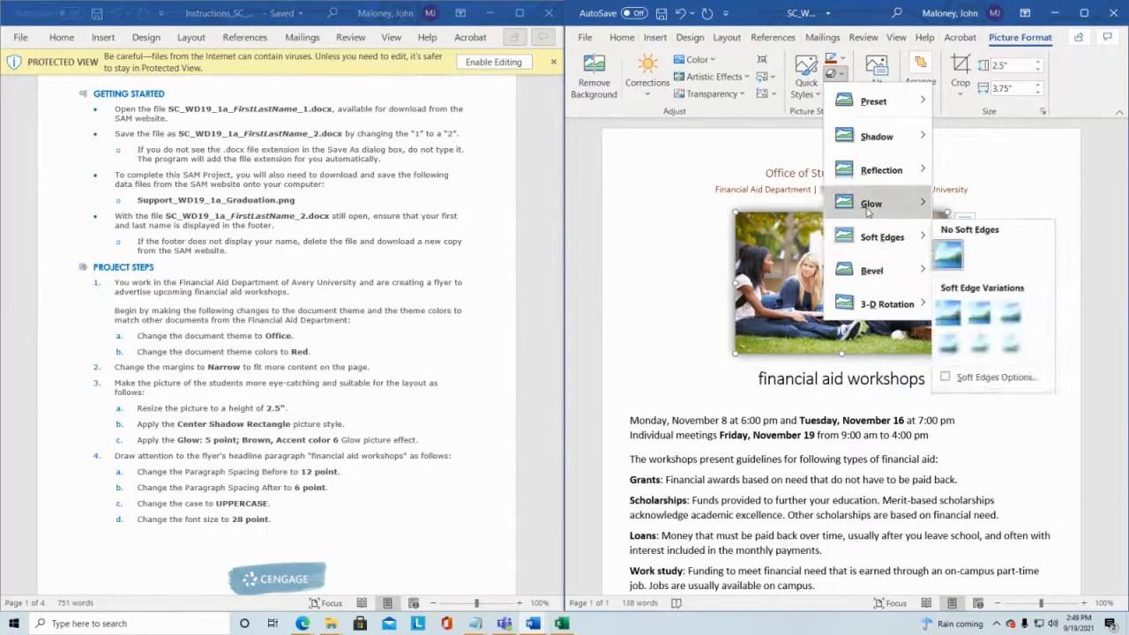
mouse_move(869, 210)
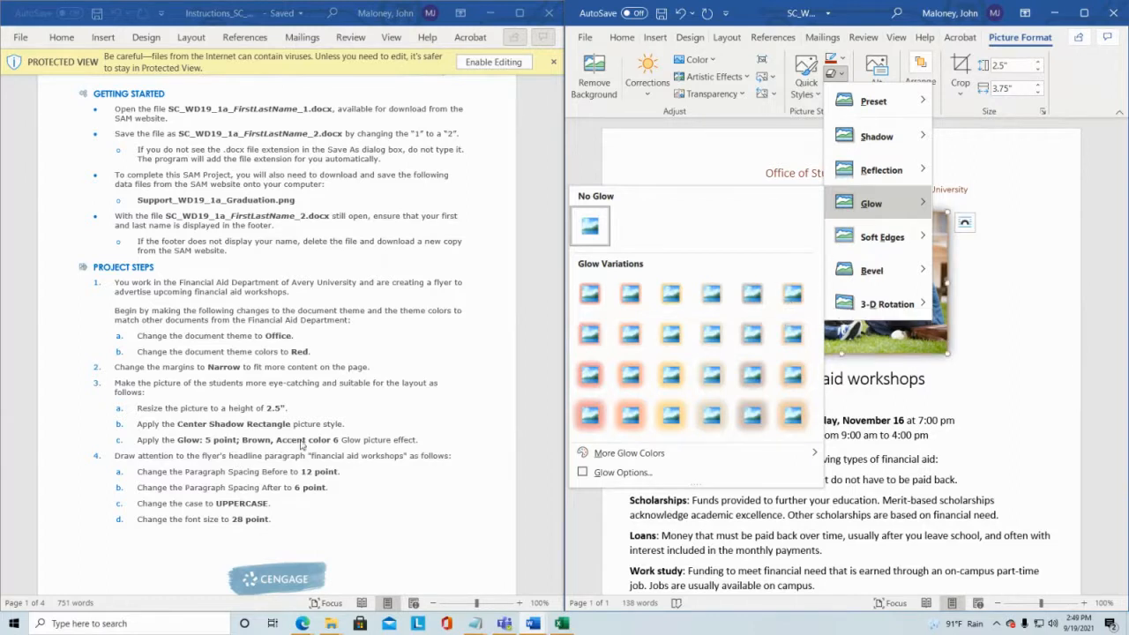
left_click(789, 298)
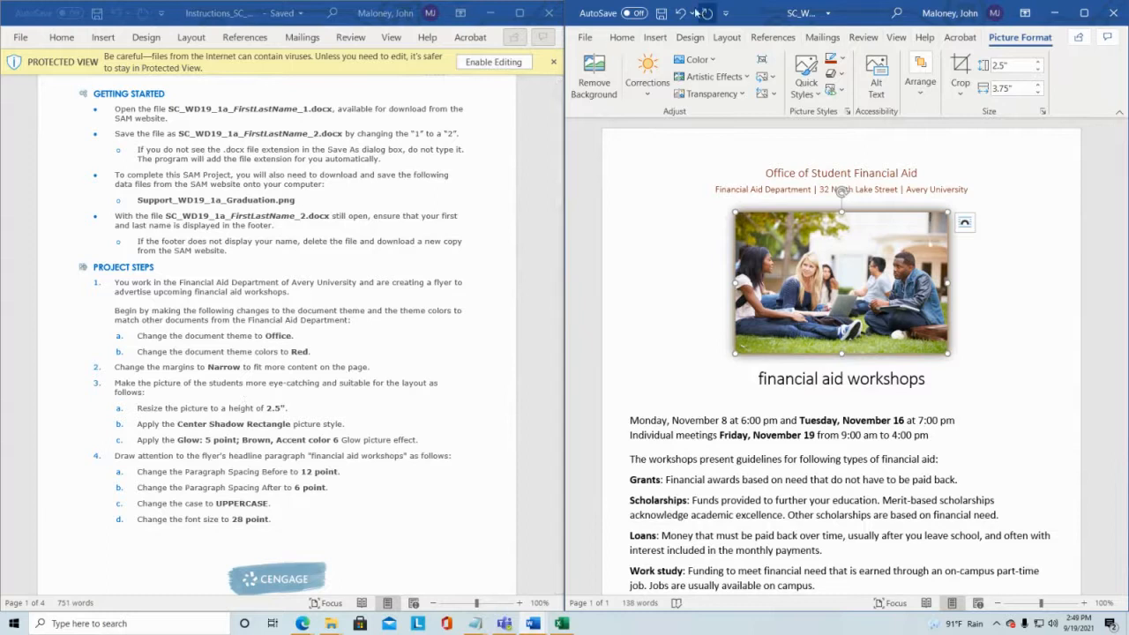
left_click(660, 13)
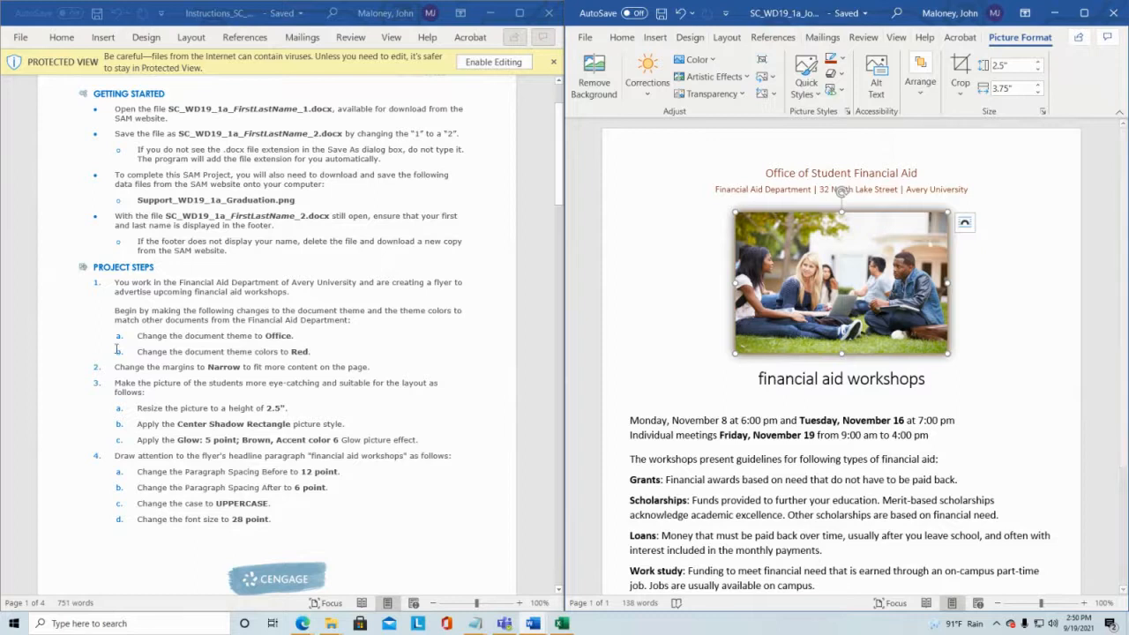
Step: Set the "financial aid workshops" headline paragraph spacing to 12 pt before and 6 pt after
scroll(196, 398, "down", 1)
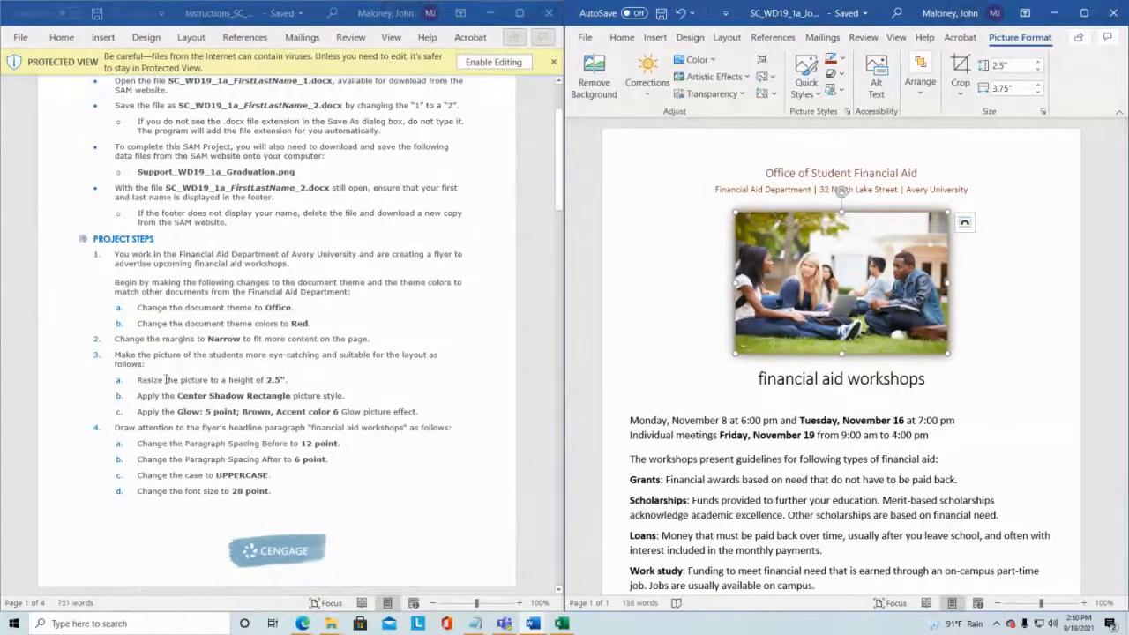
scroll(212, 381, "down", 1)
scroll(212, 381, "down", 2)
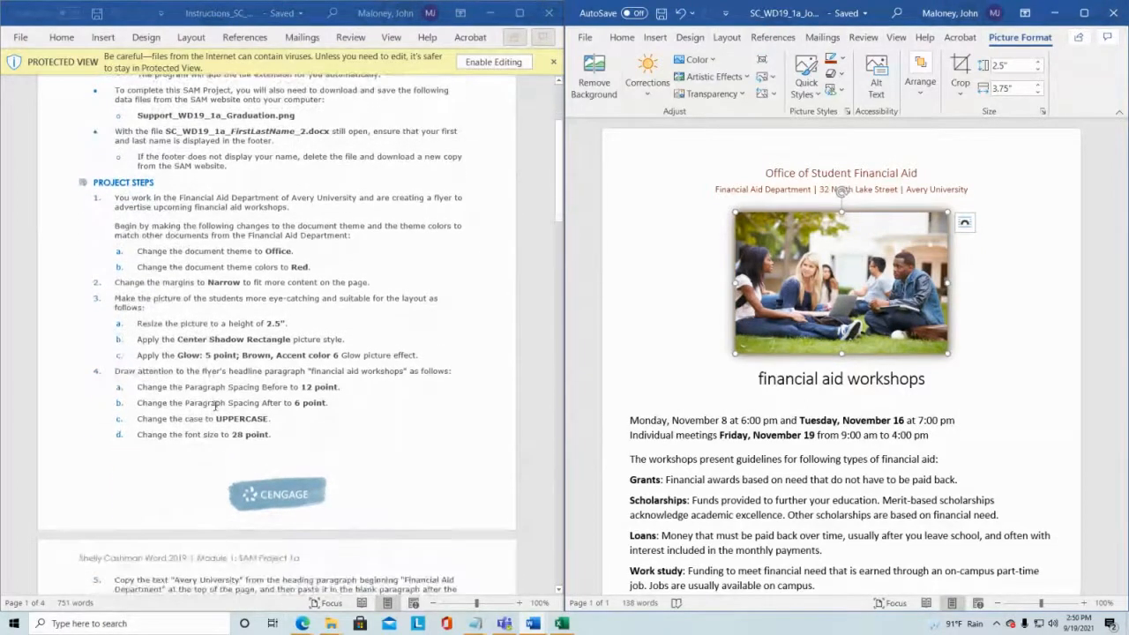
scroll(214, 381, "down", 1)
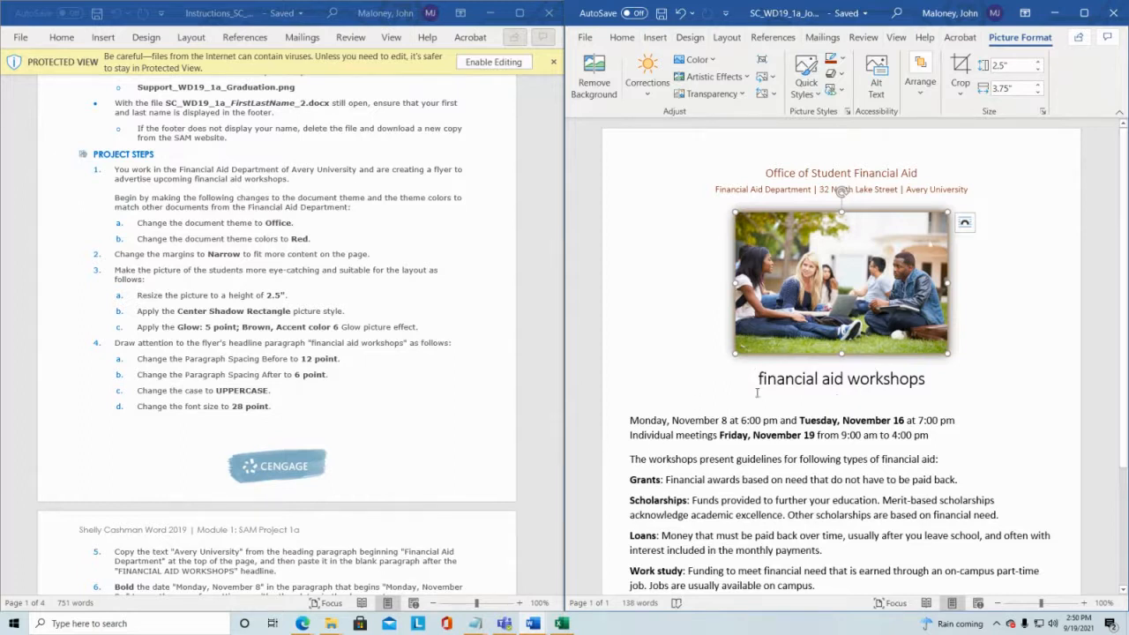
left_click_drag(758, 378, 905, 373)
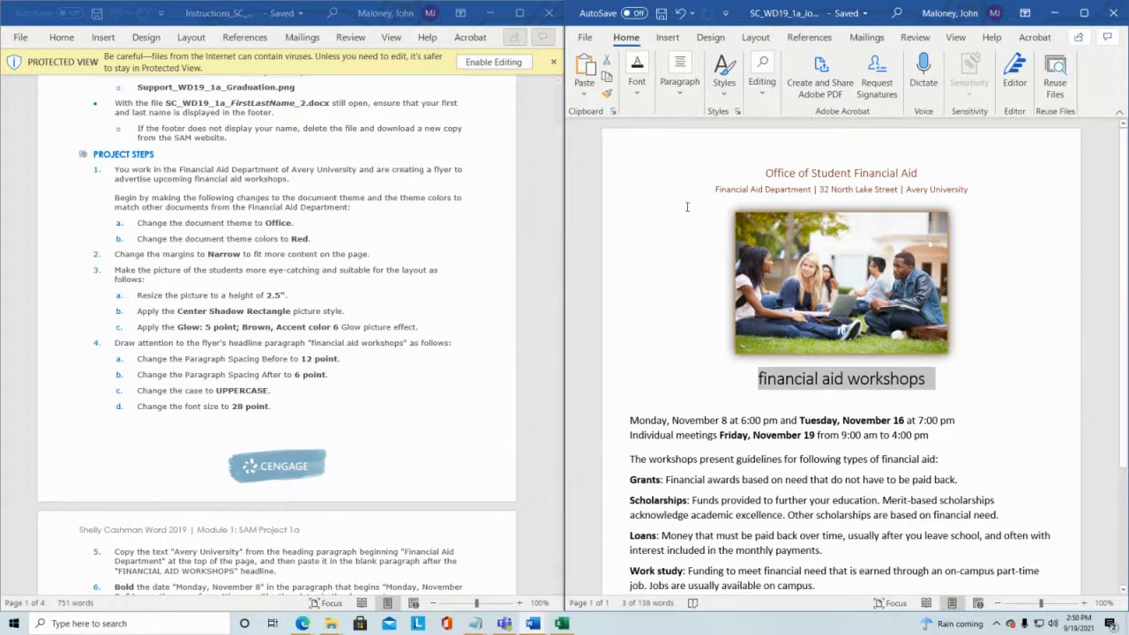
left_click(680, 88)
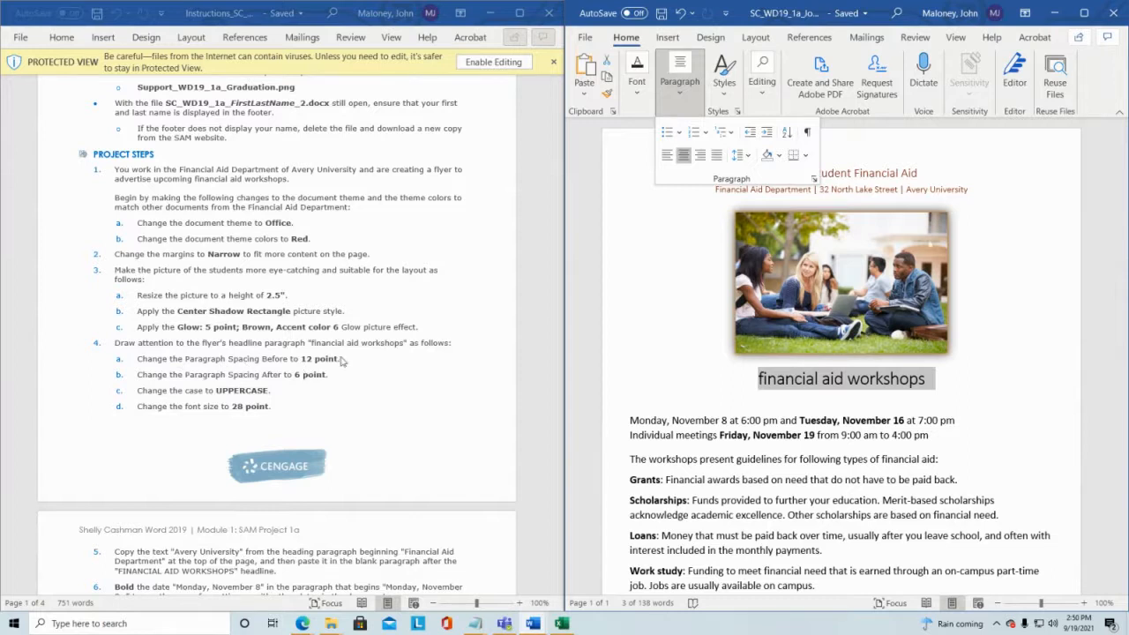
left_click(748, 157)
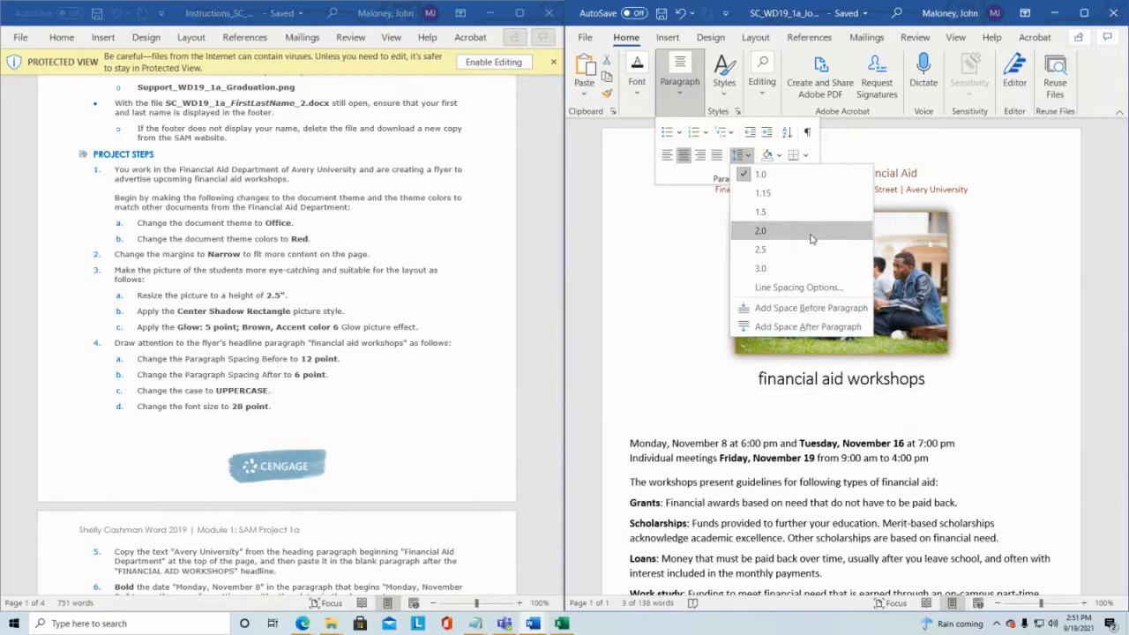
left_click(775, 288)
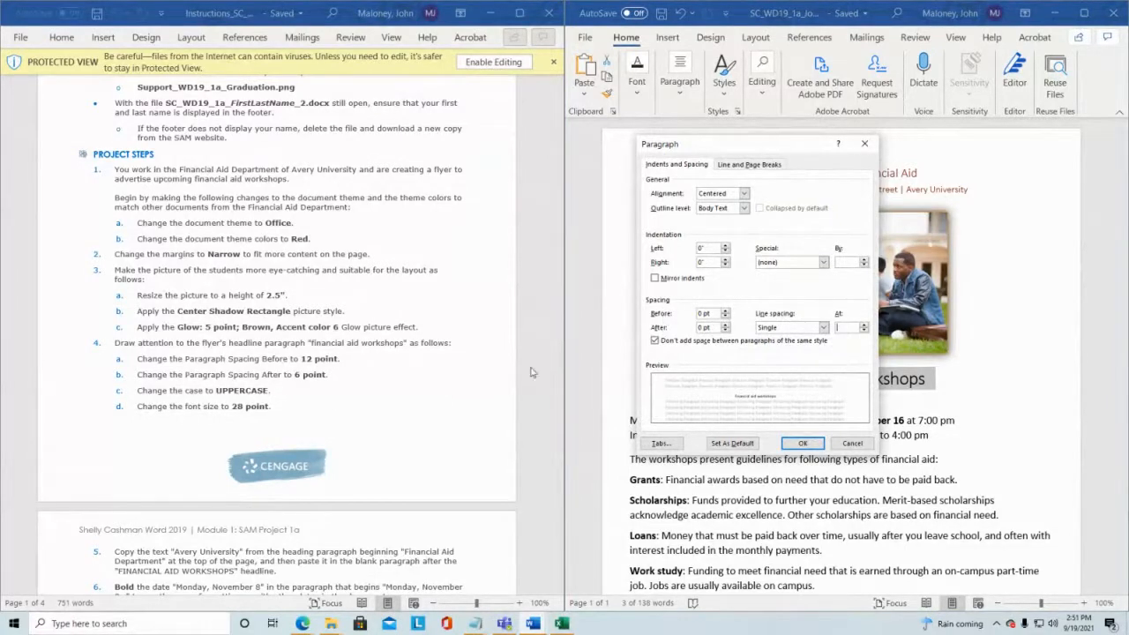
left_click(725, 312)
left_click(724, 311)
left_click(725, 323)
left_click(721, 328)
left_click(811, 444)
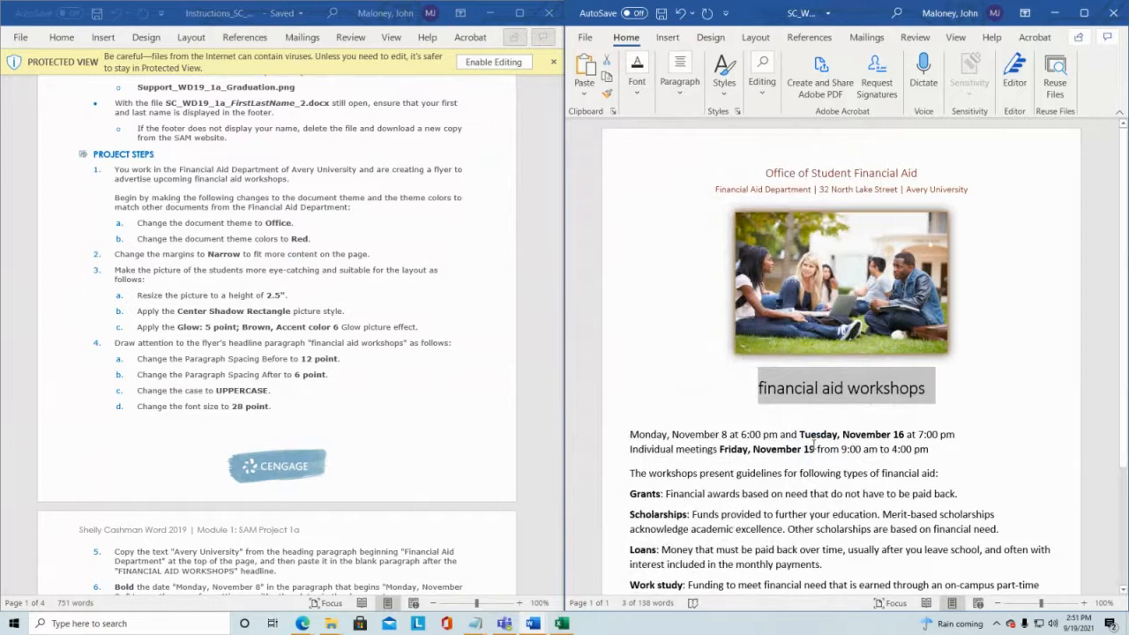
Step: Change the case of the headline text to UPPERCASE
left_click(638, 95)
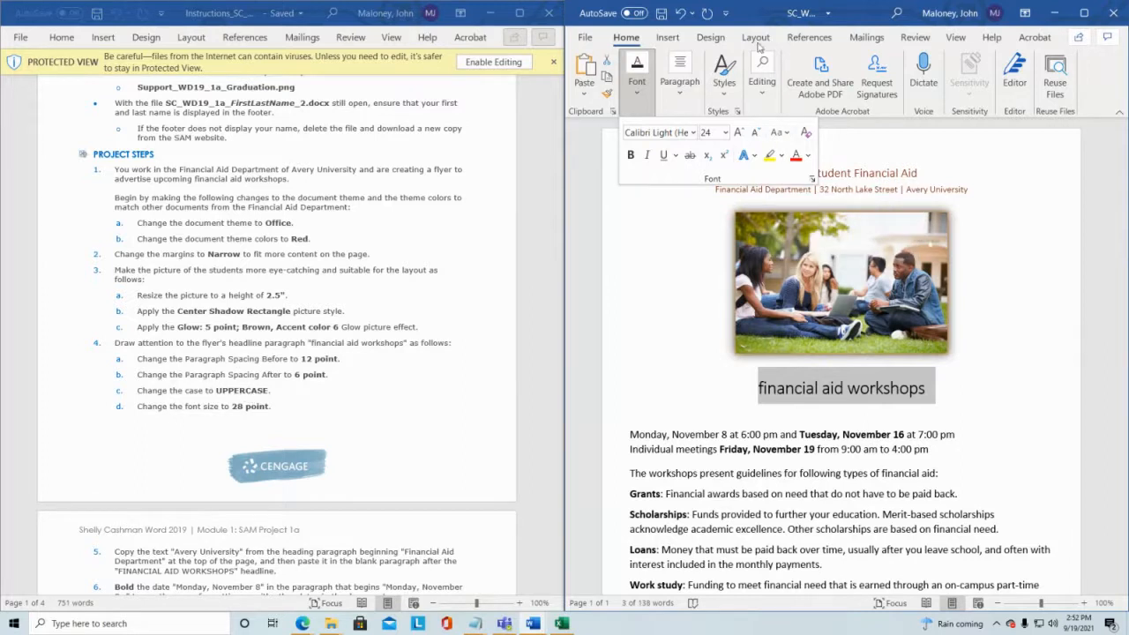
left_click(786, 134)
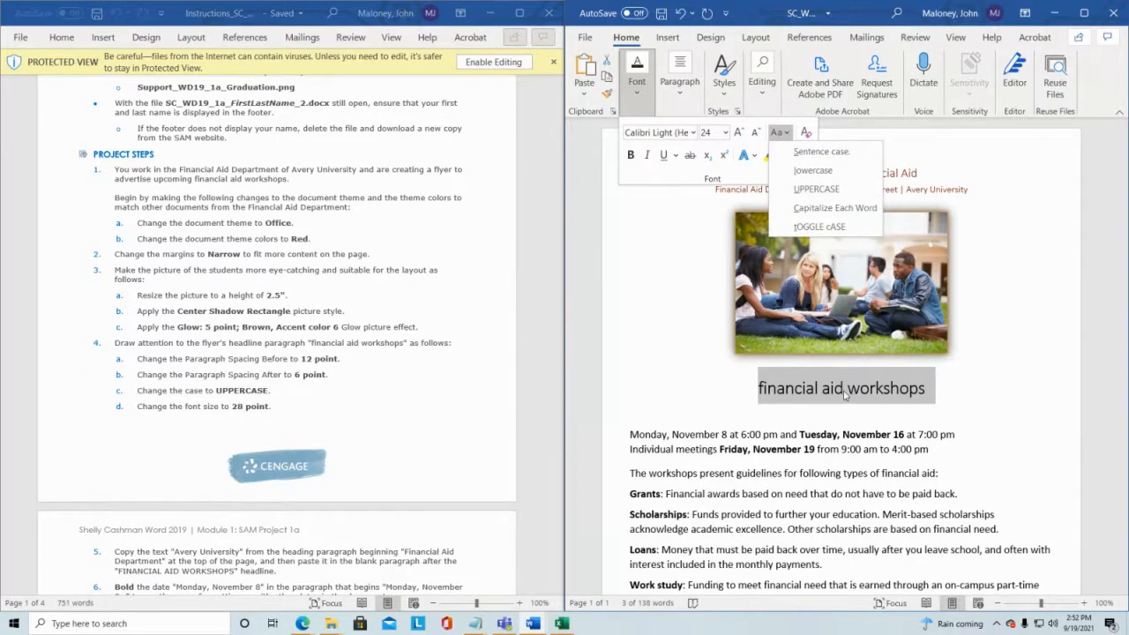
left_click(816, 188)
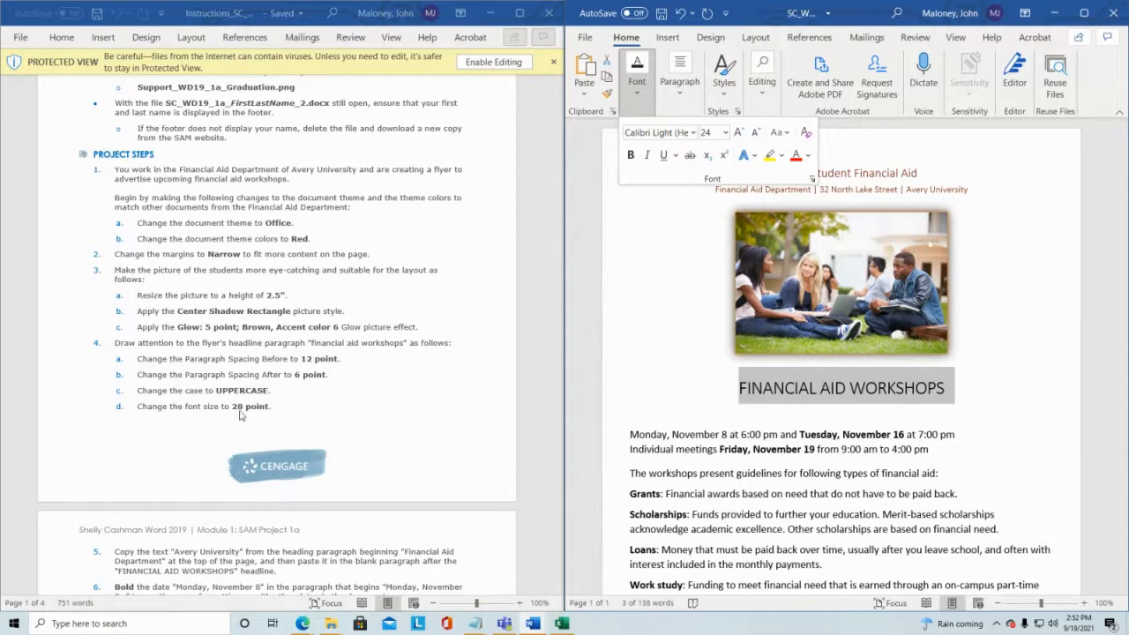
Step: Set the headline's font size to 28 point and save the document
left_click(709, 133)
left_click(726, 133)
left_click(712, 347)
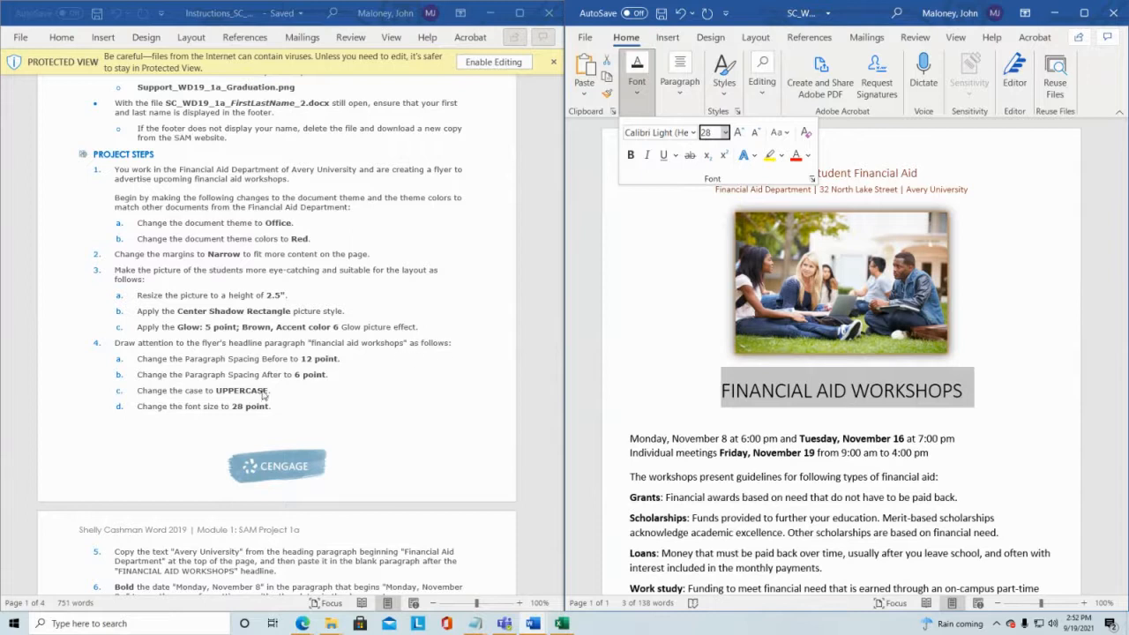
left_click(649, 369)
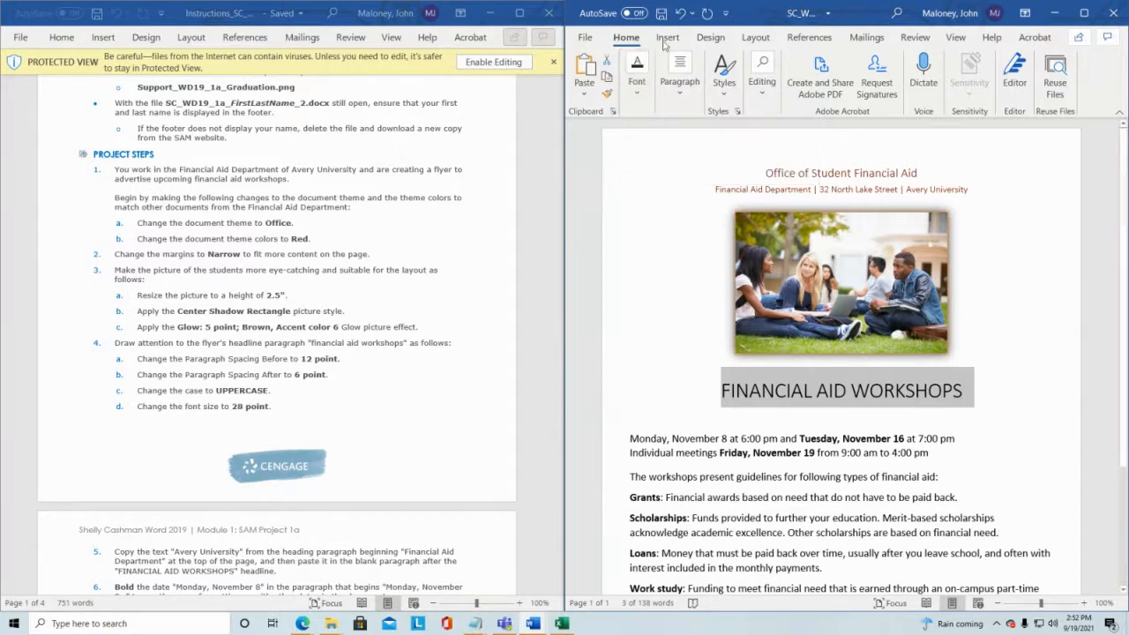
left_click(661, 13)
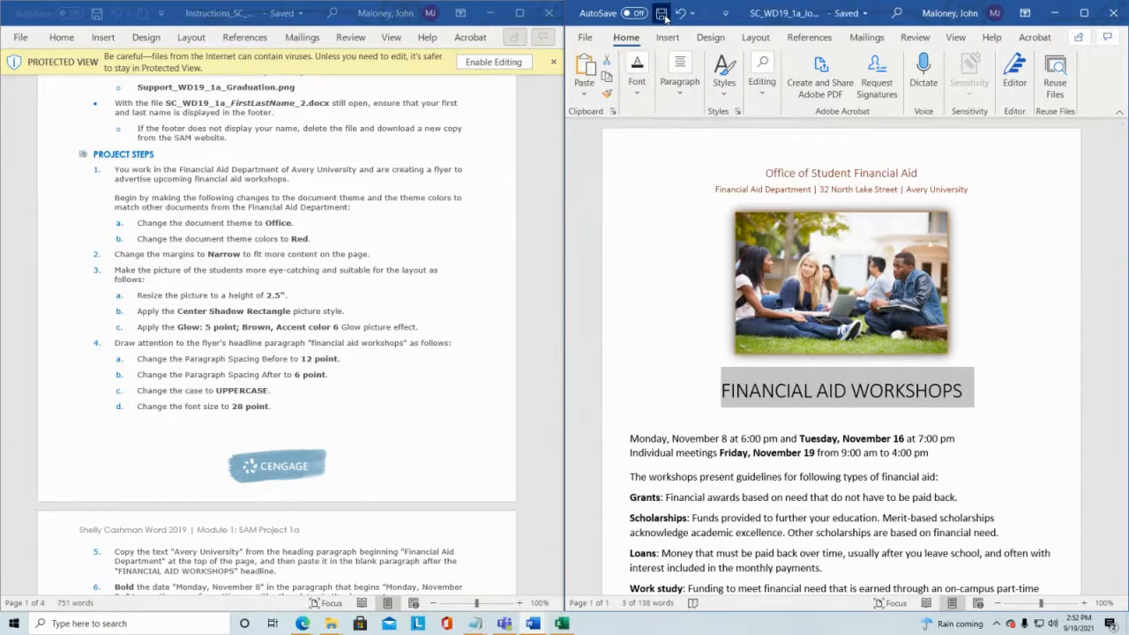
scroll(211, 291, "down", 3)
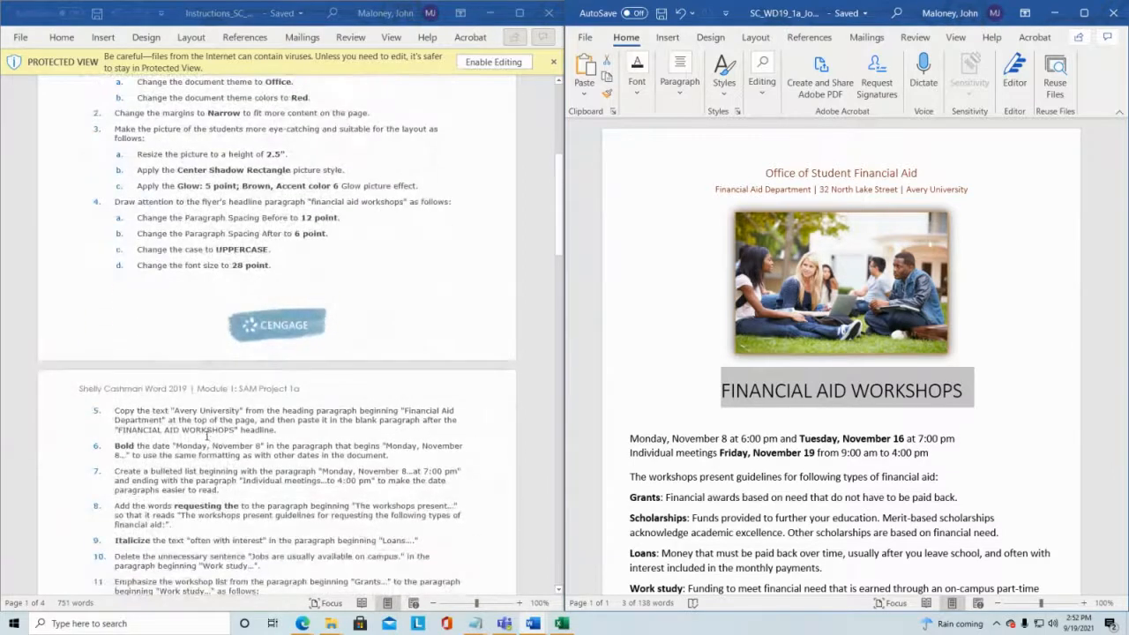
Step: Copy "Avery University" from the heading paragraph, paste it into the blank paragraph below the FINANCIAL AID WORKSHOPS headline, and save
scroll(208, 435, "down", 1)
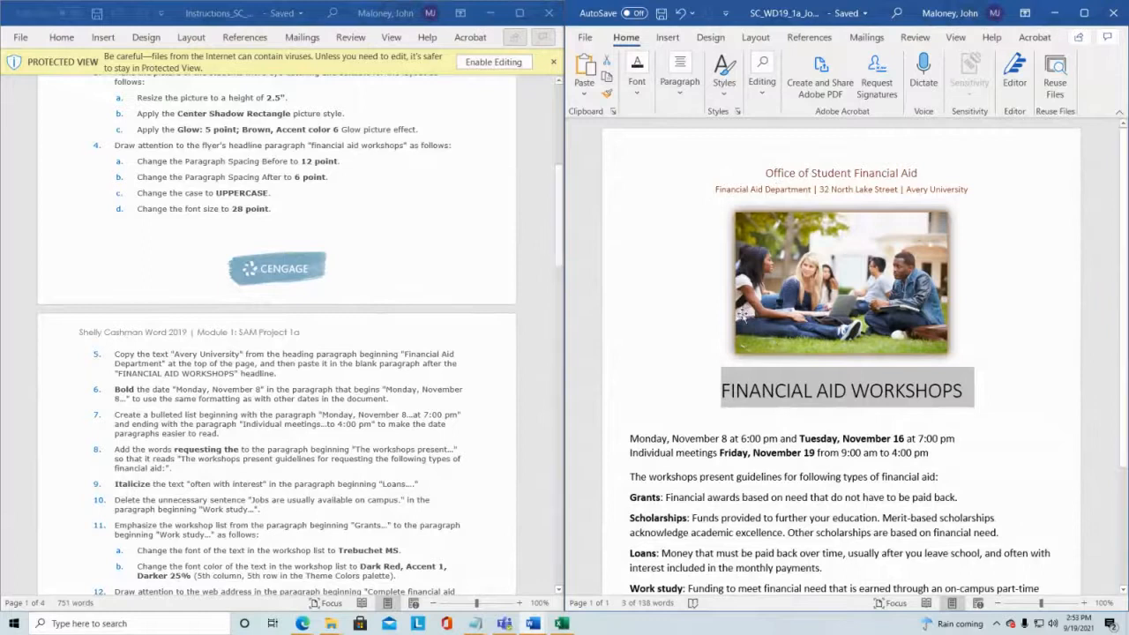
left_click_drag(907, 188, 968, 189)
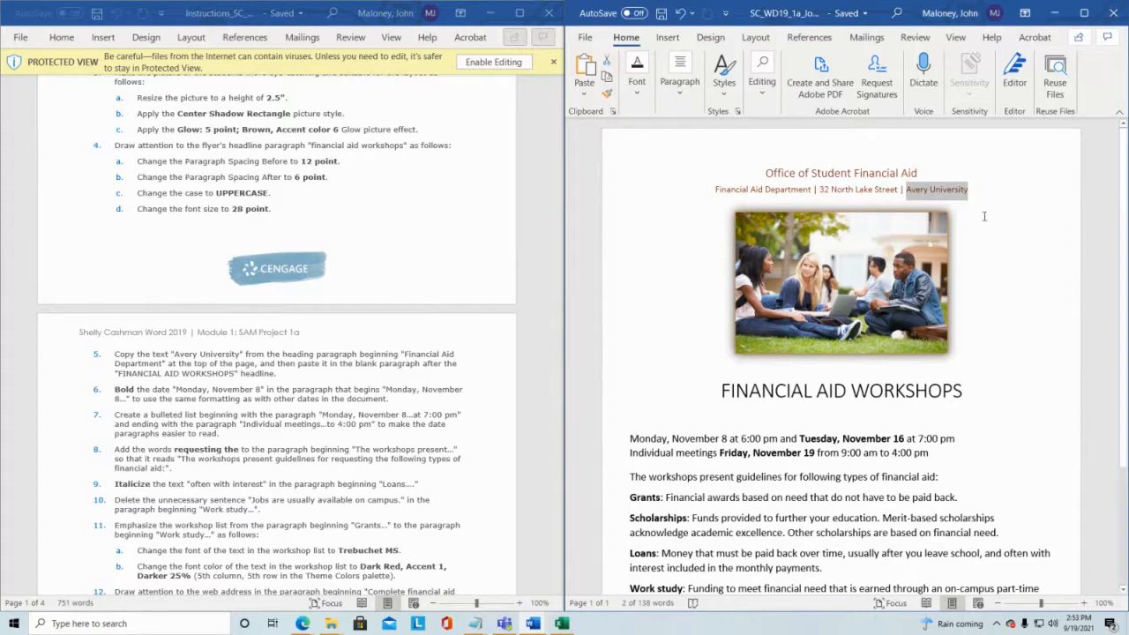
left_click(928, 191)
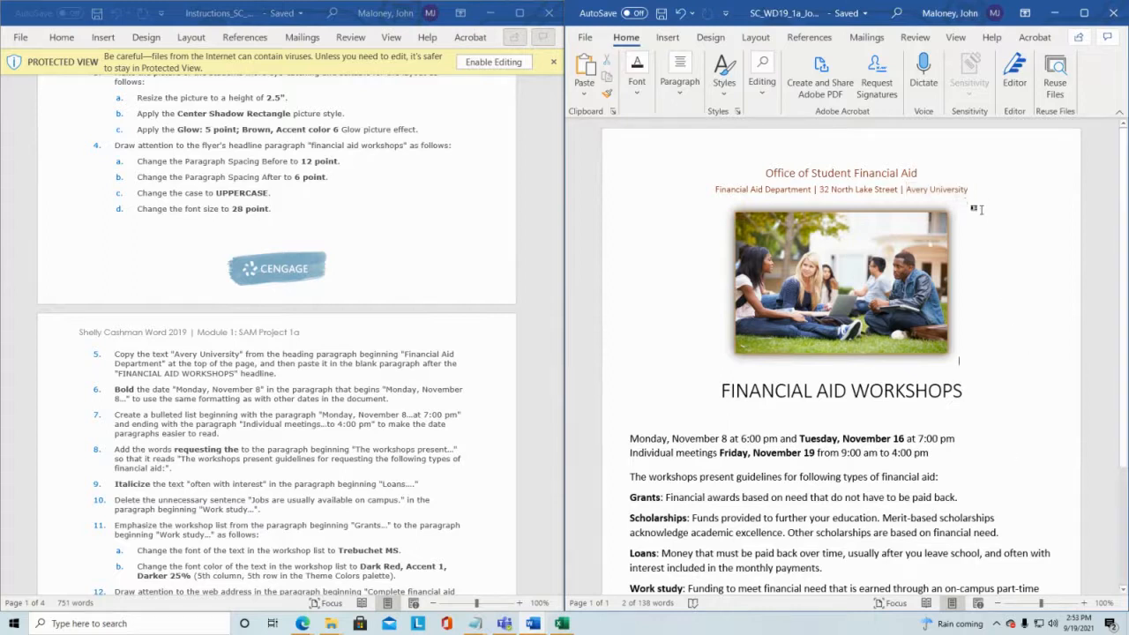
double_click(924, 196)
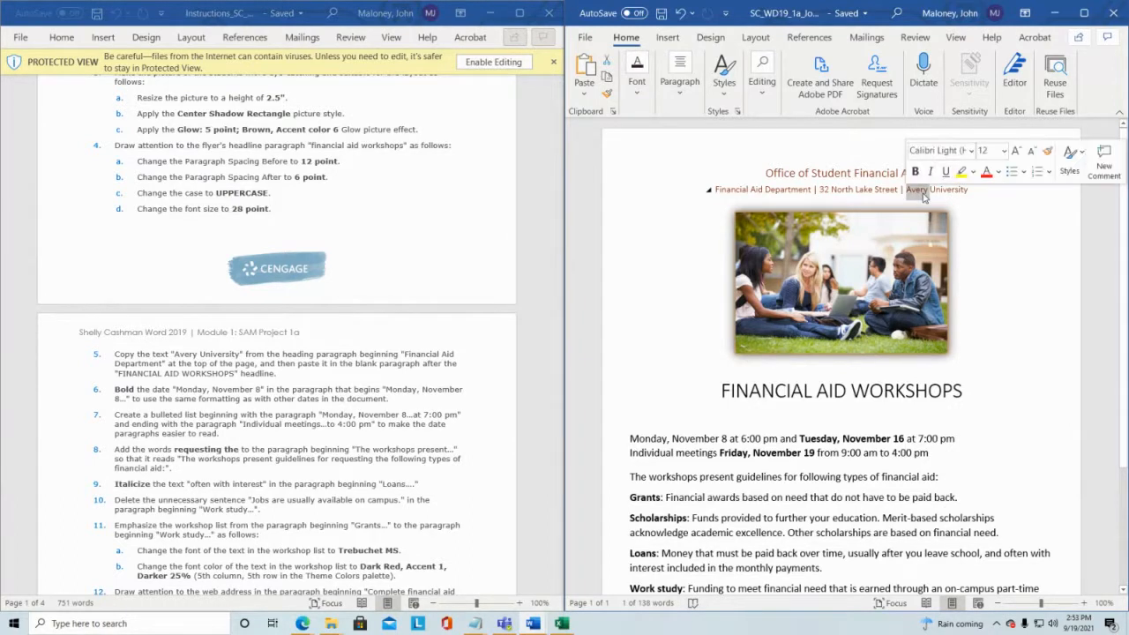
left_click(924, 196)
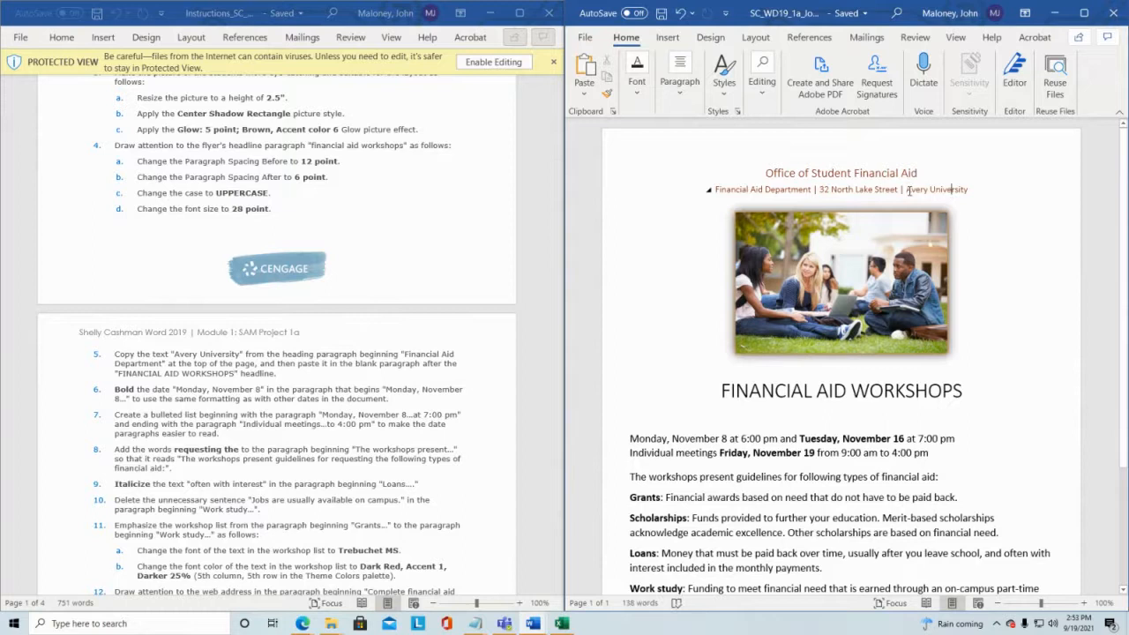
left_click_drag(907, 191, 967, 190)
key("ctrl+c")
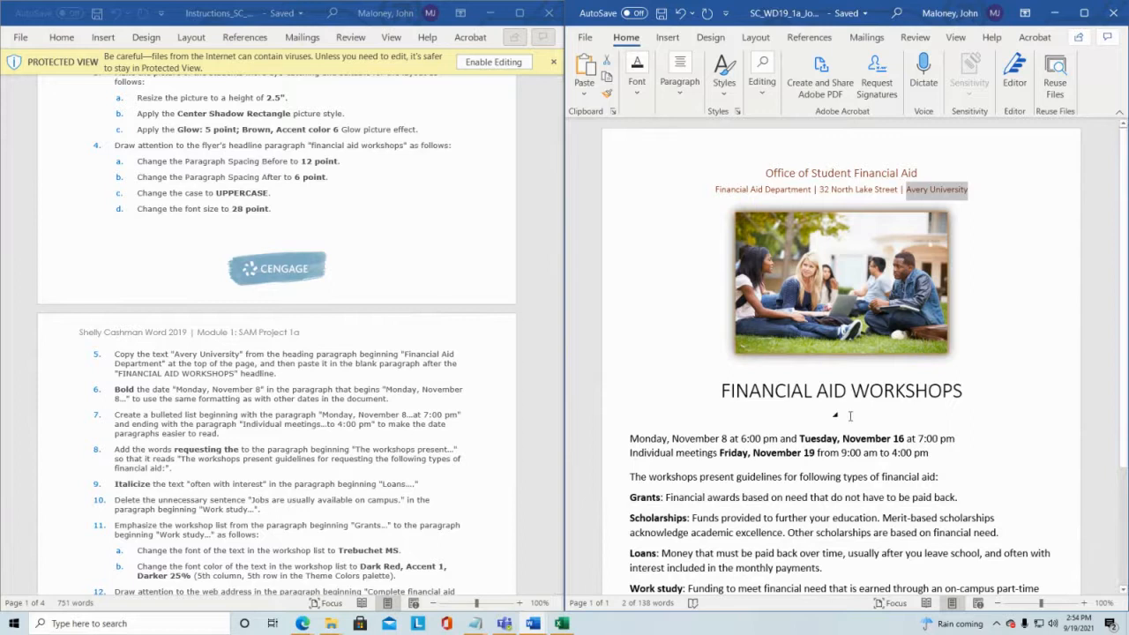
left_click_drag(559, 219, 557, 554)
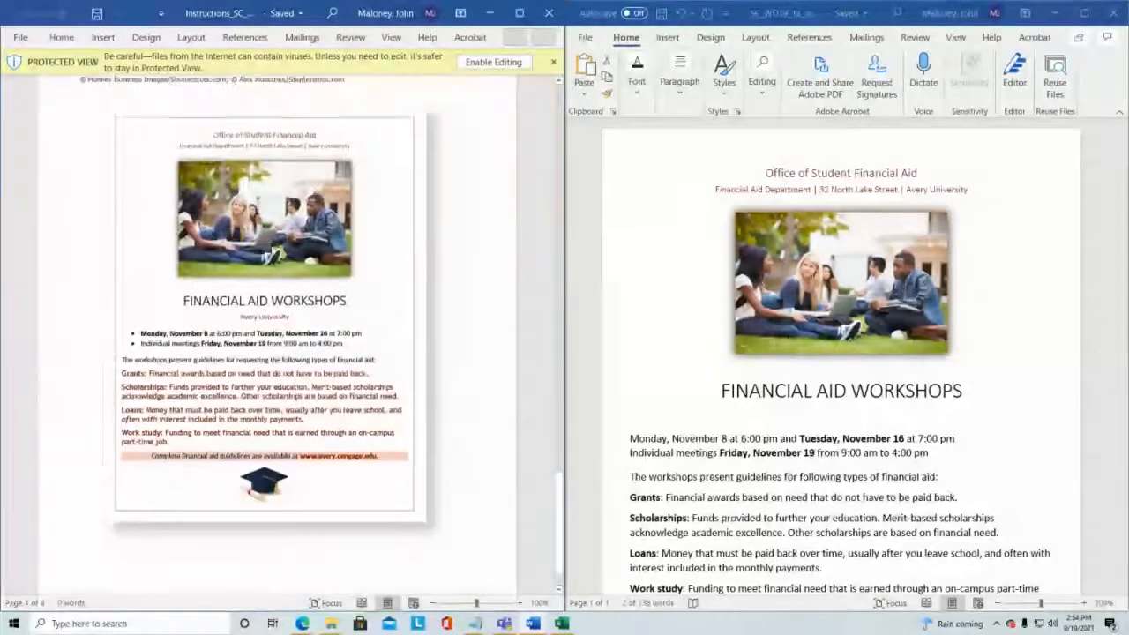
scroll(270, 265, "up", 1)
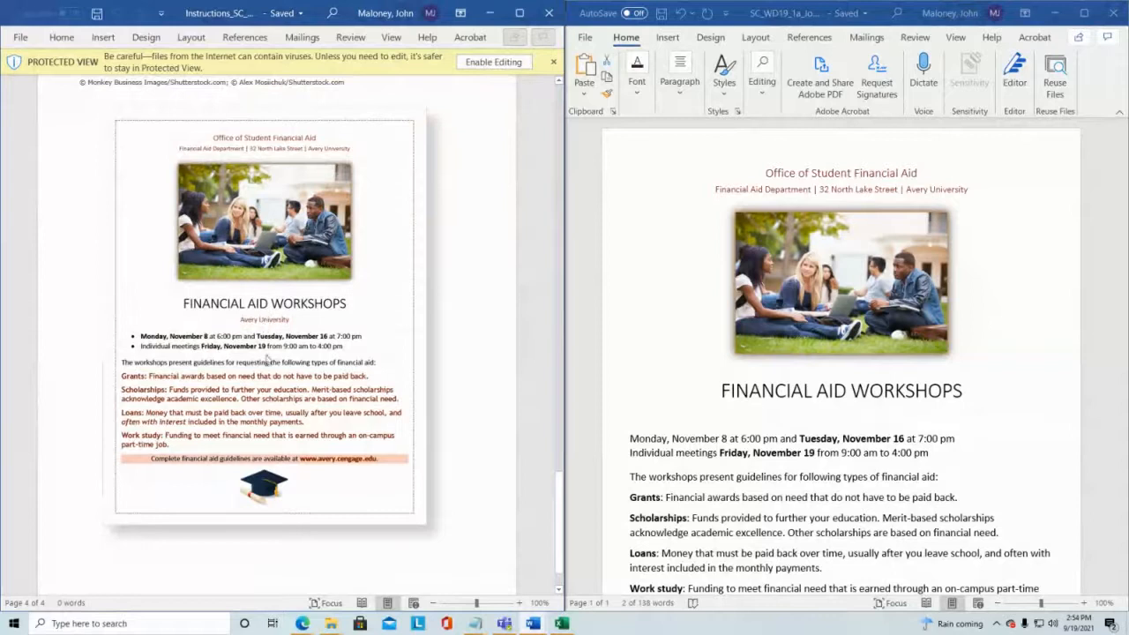
left_click(847, 416)
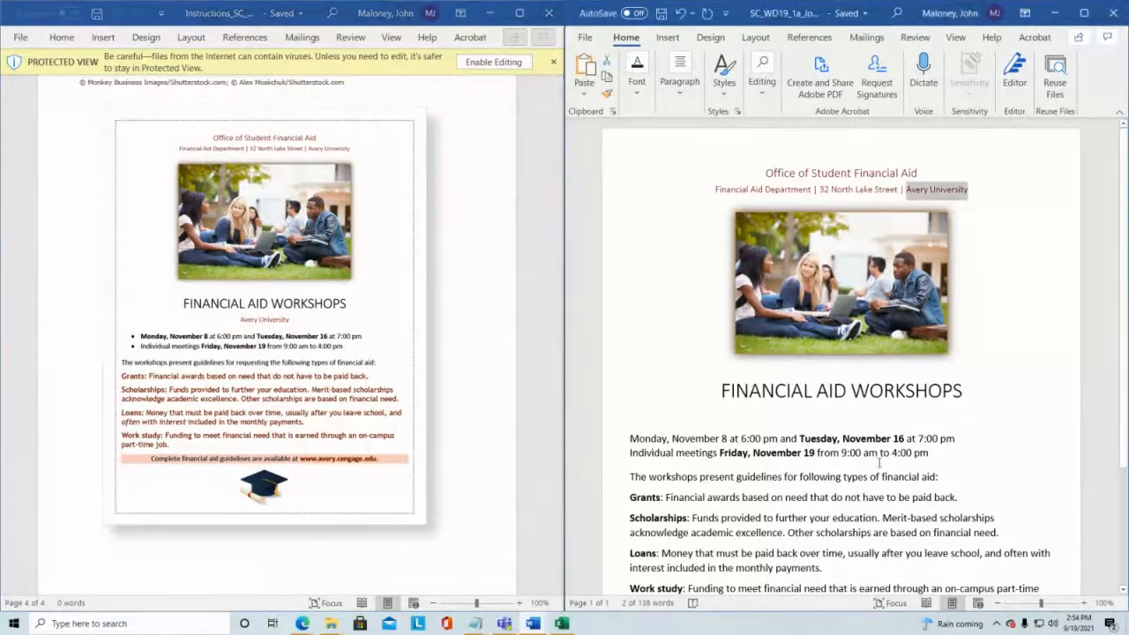
left_click(842, 414)
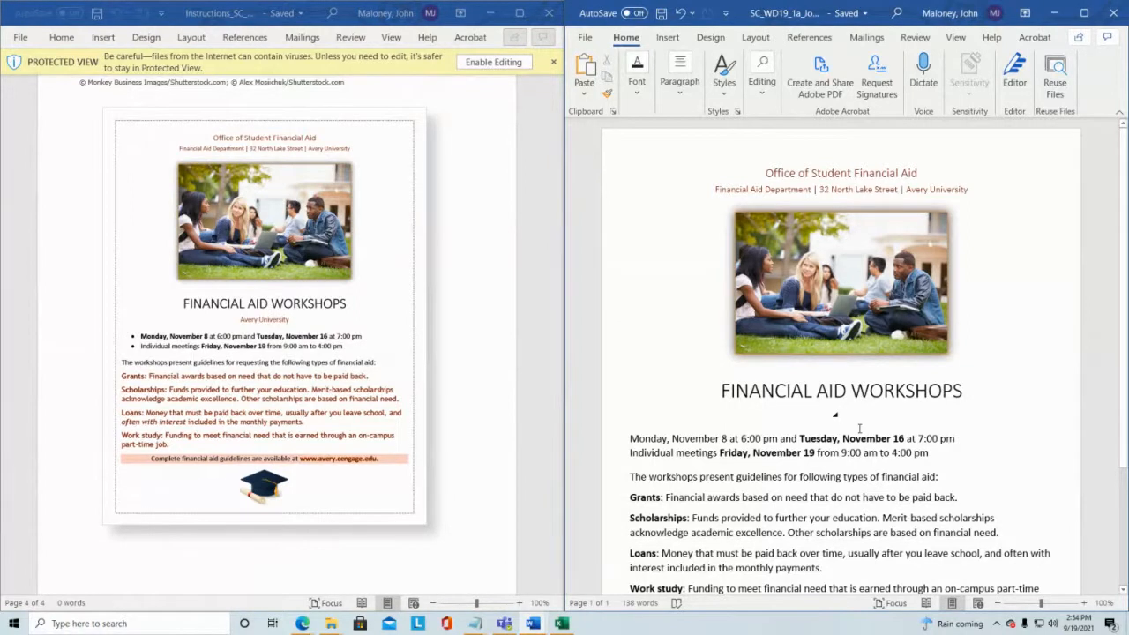
key("ctrl+v")
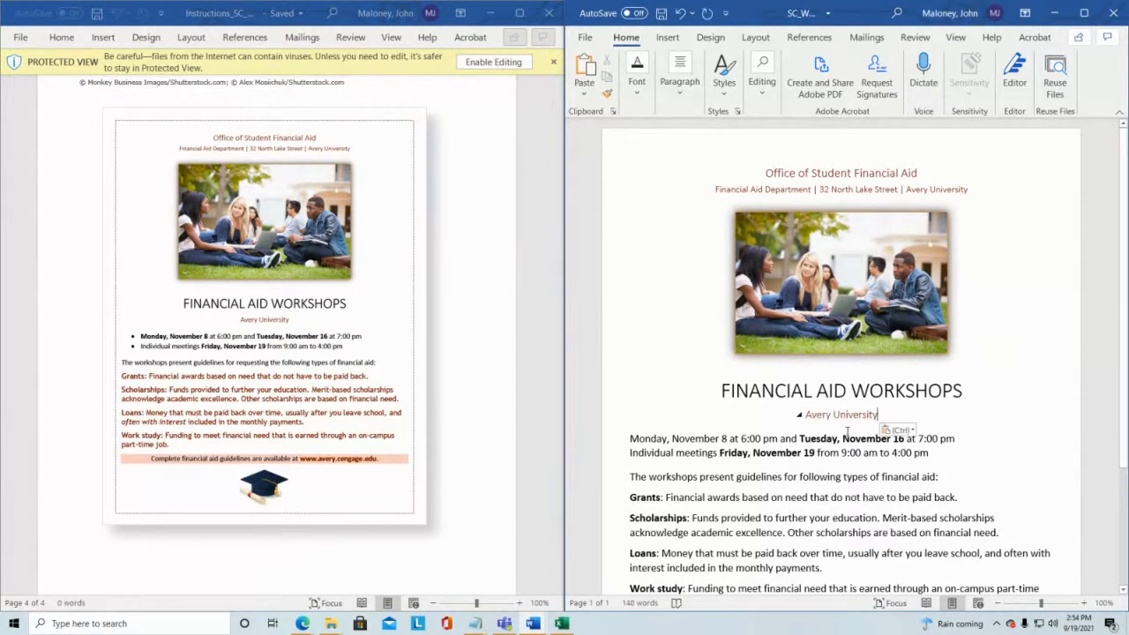
left_click(661, 14)
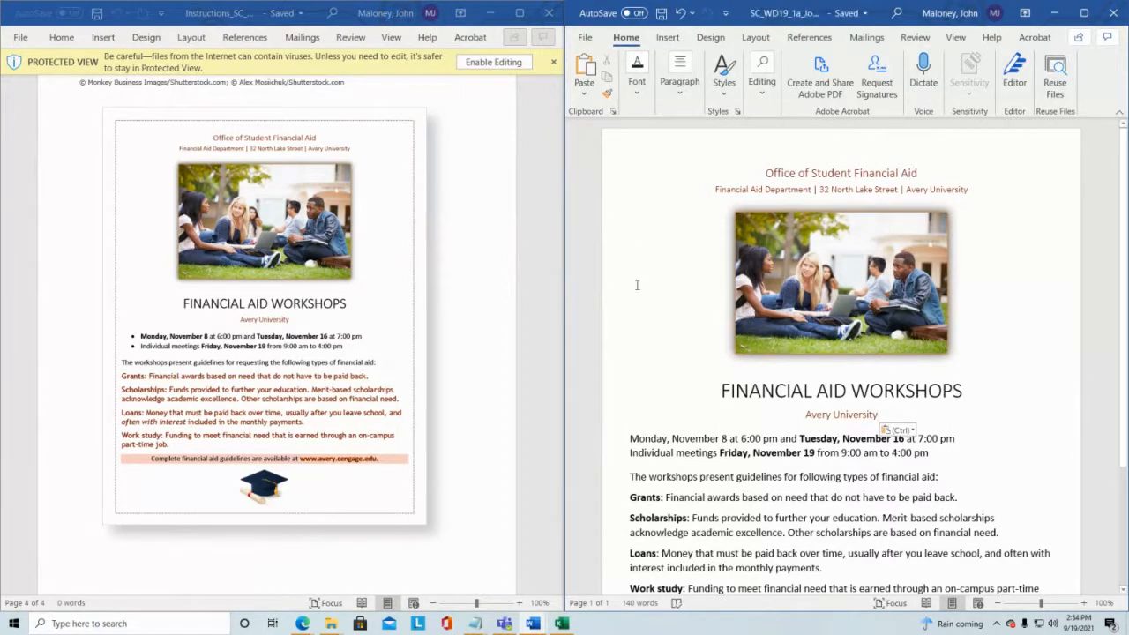
Step: Save the flyer document and close its window
scroll(503, 285, "up", 4)
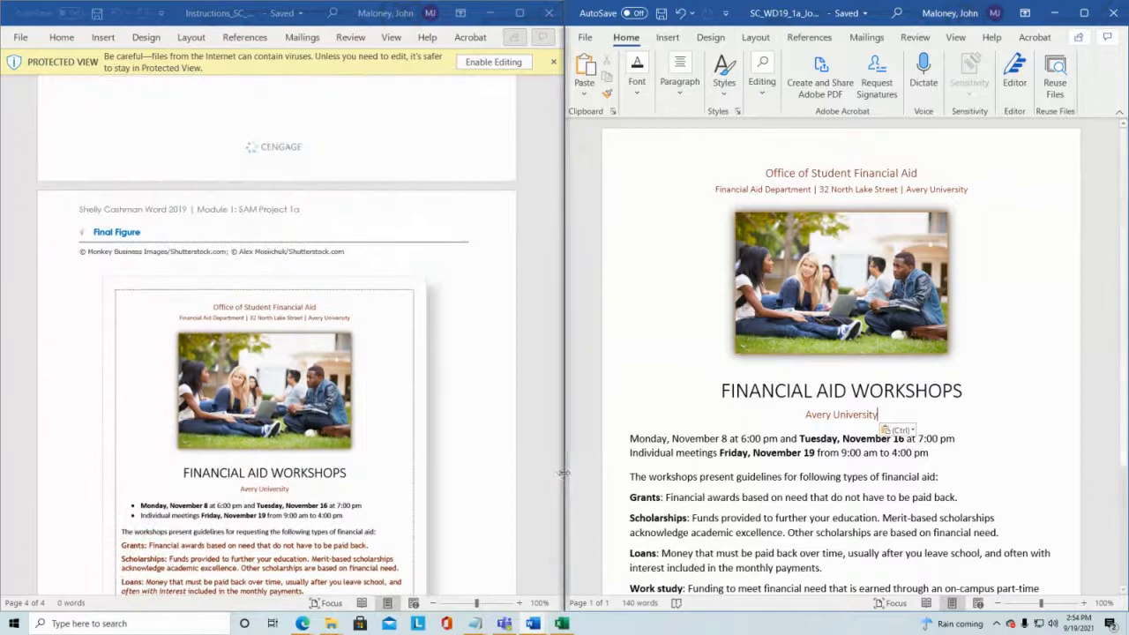
left_click_drag(559, 475, 526, 220)
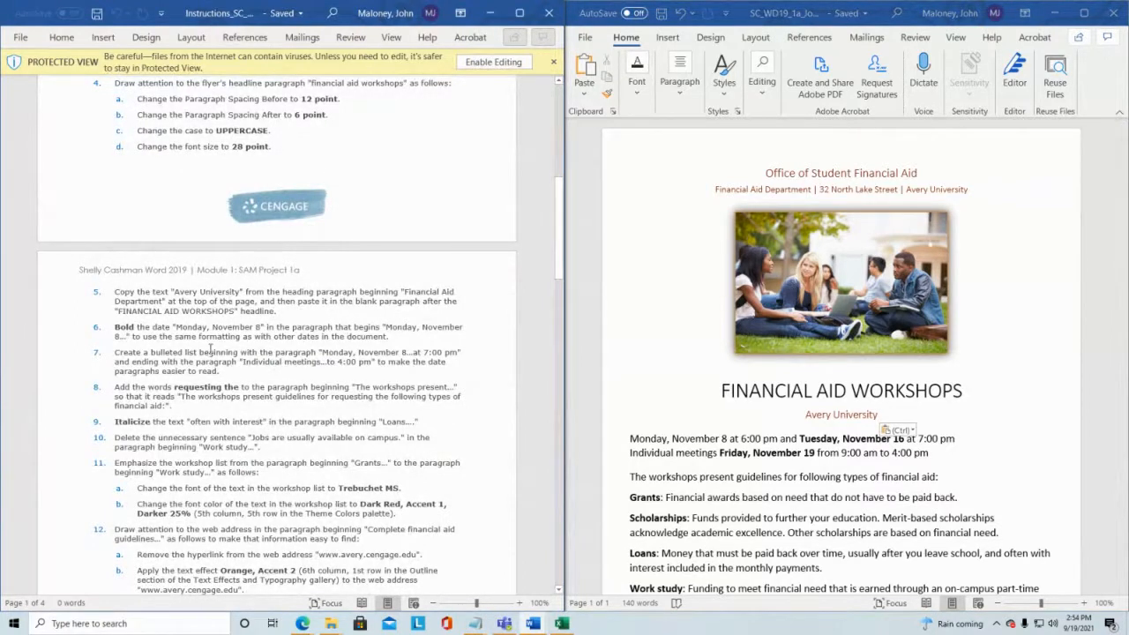
scroll(210, 349, "down", 2)
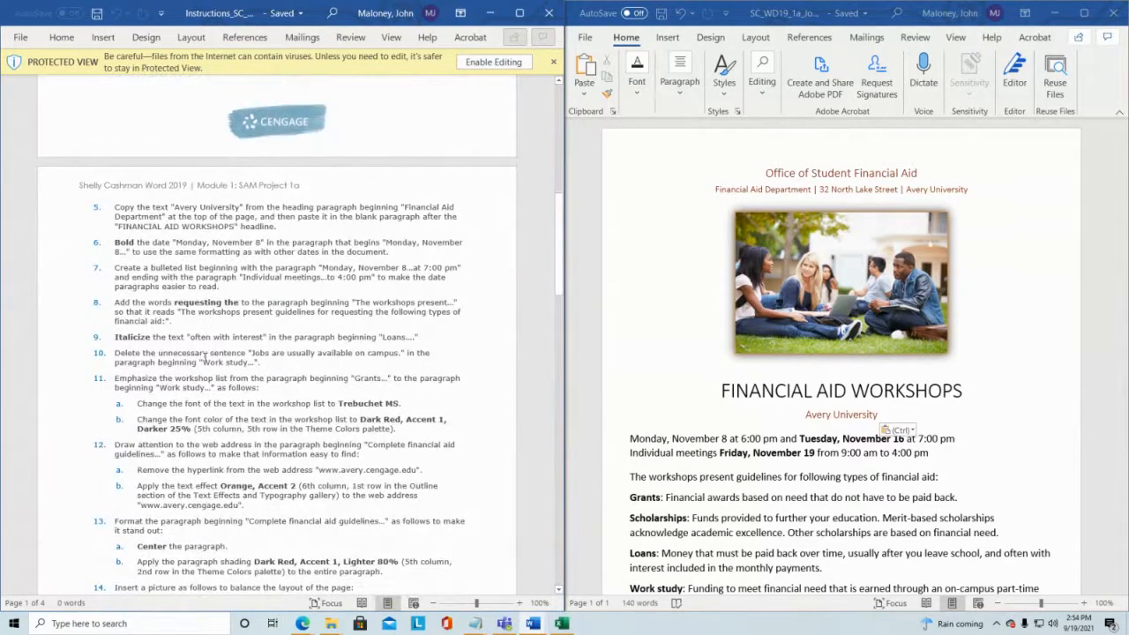
left_click(661, 14)
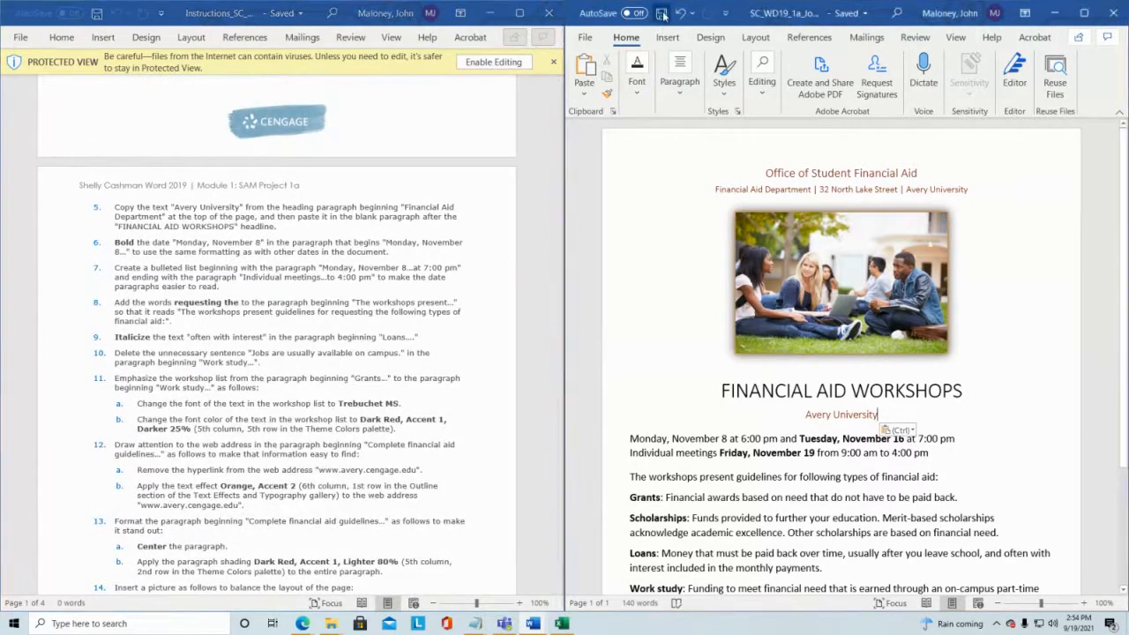
left_click(1113, 16)
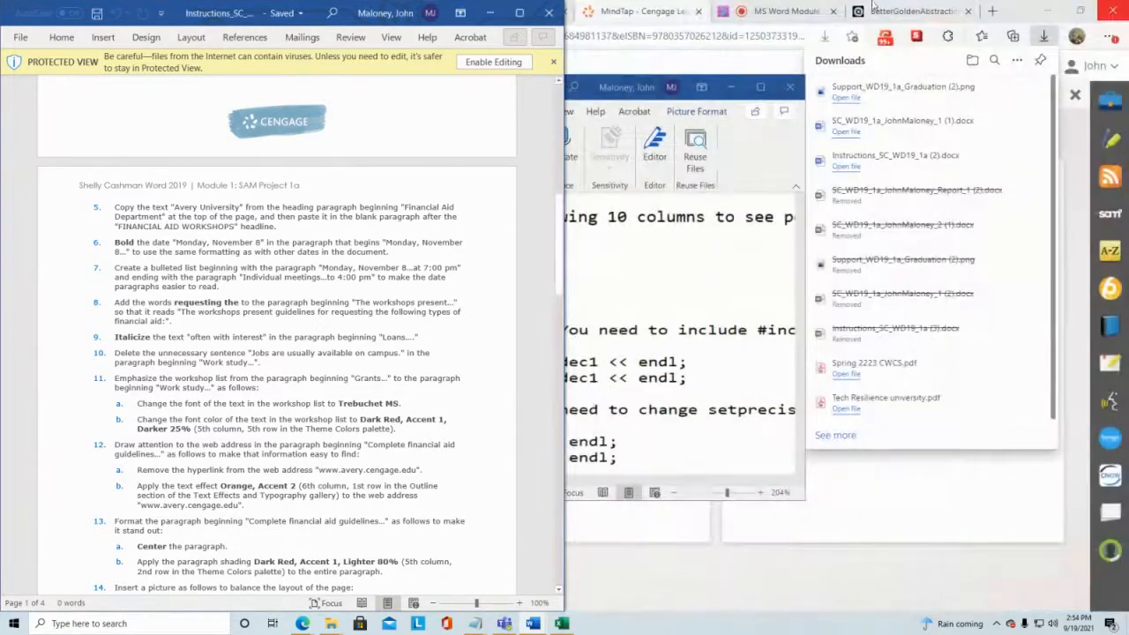
Step: Close the instructions document and minimize the remaining Word window
left_click(549, 13)
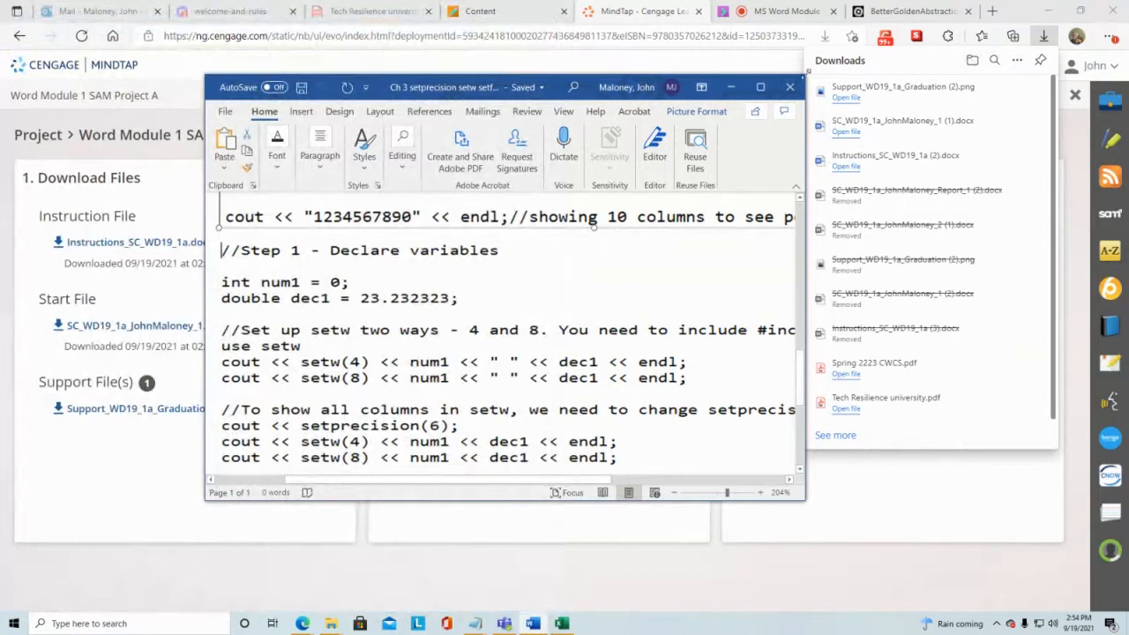
left_click(552, 86)
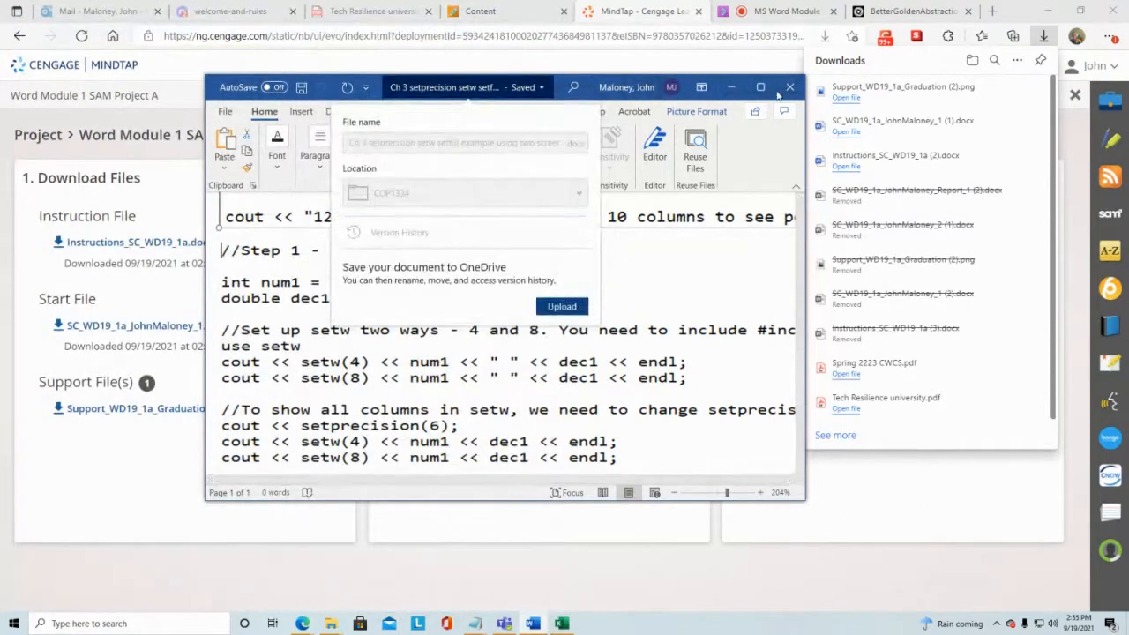
left_click(731, 88)
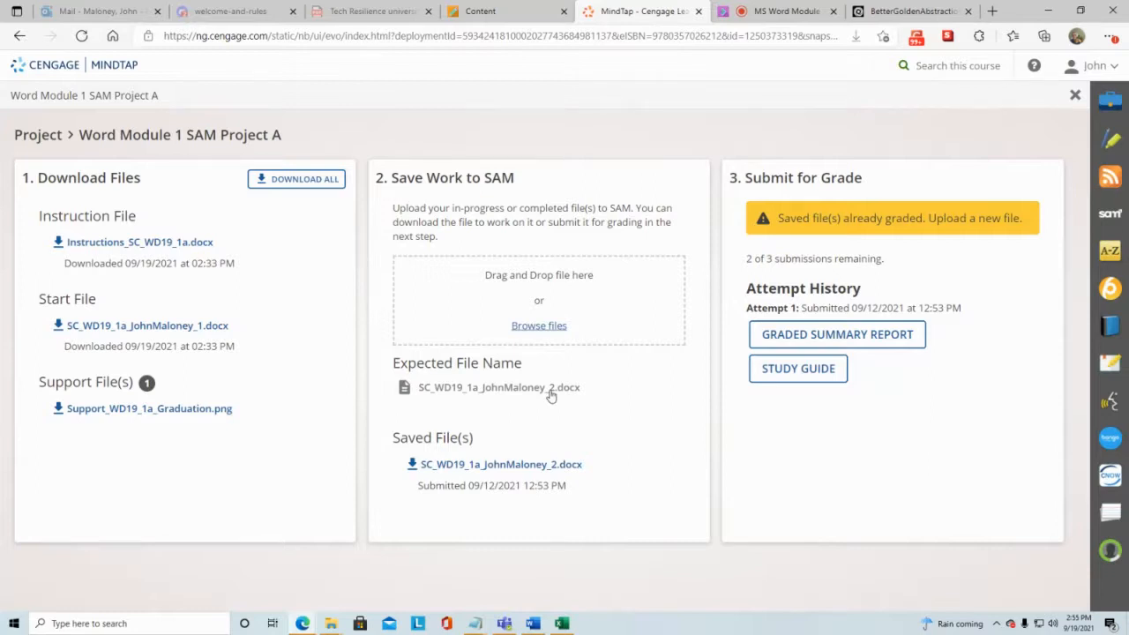
Step: Upload SC_WD19_1a_JohnMaloney_2 from the Downloads folder to SAM and submit it for grading
left_click(541, 327)
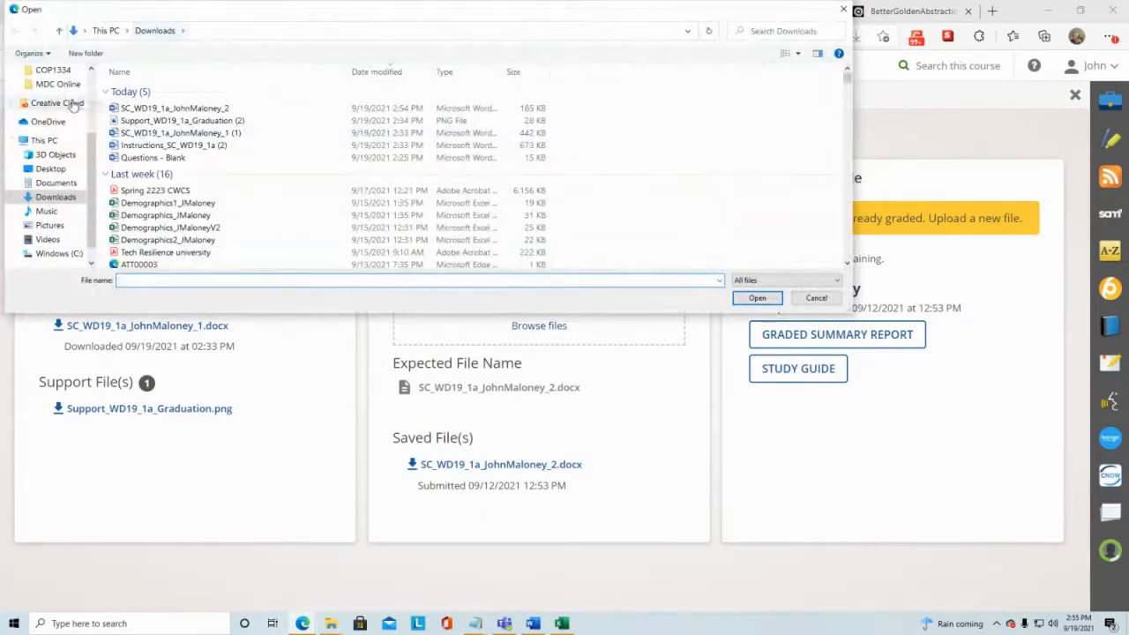
scroll(84, 90, "up", 3)
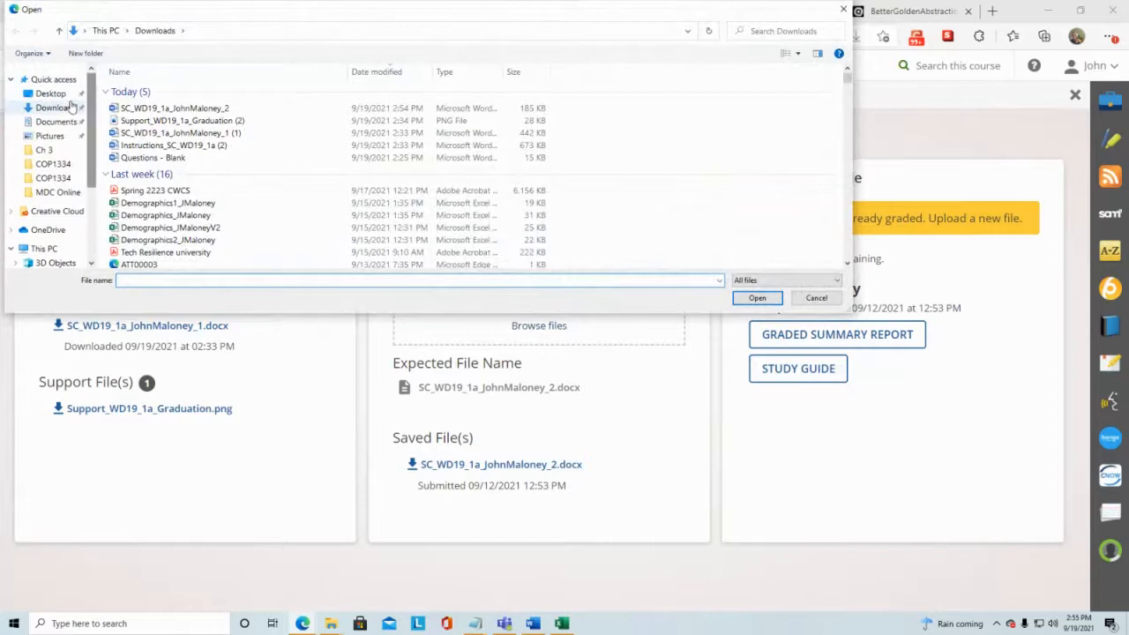
left_click(69, 109)
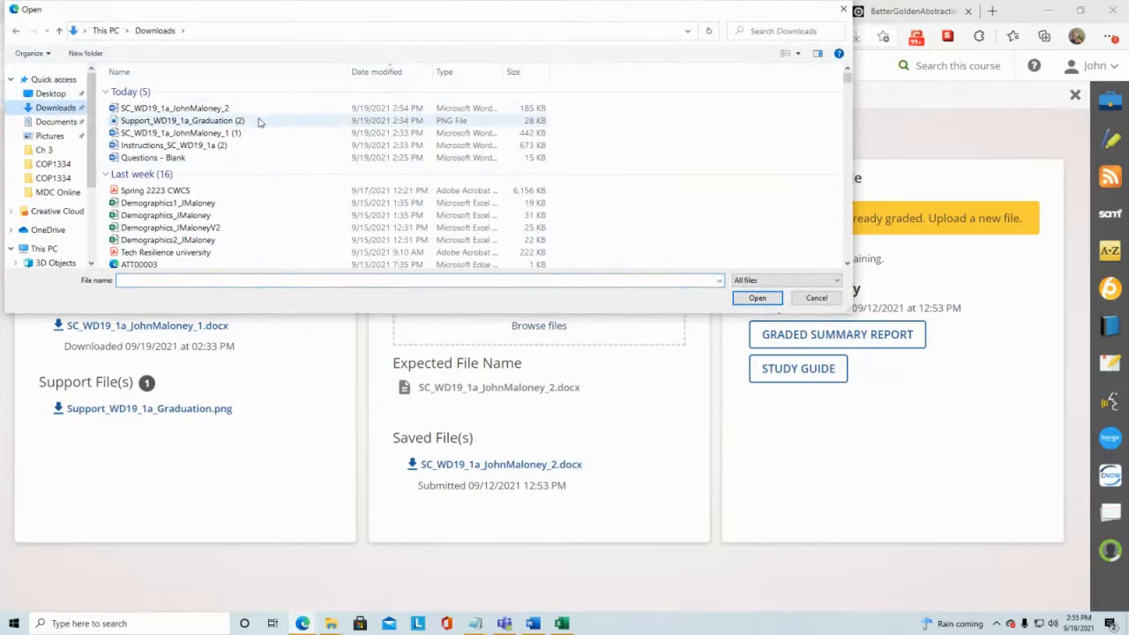
left_click(202, 109)
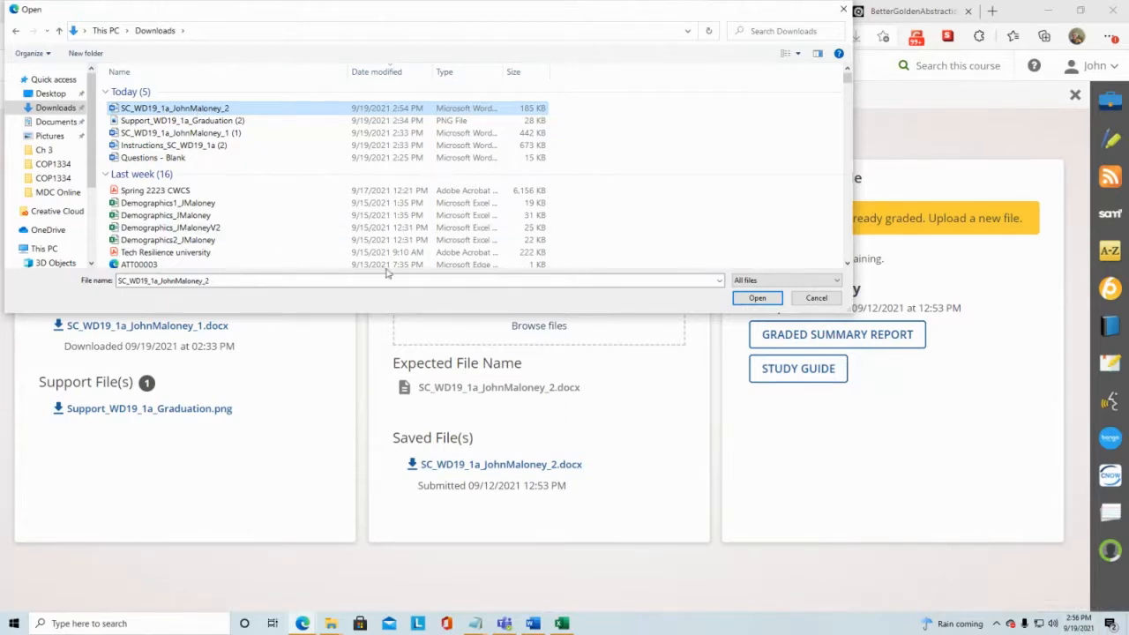
left_click(203, 107)
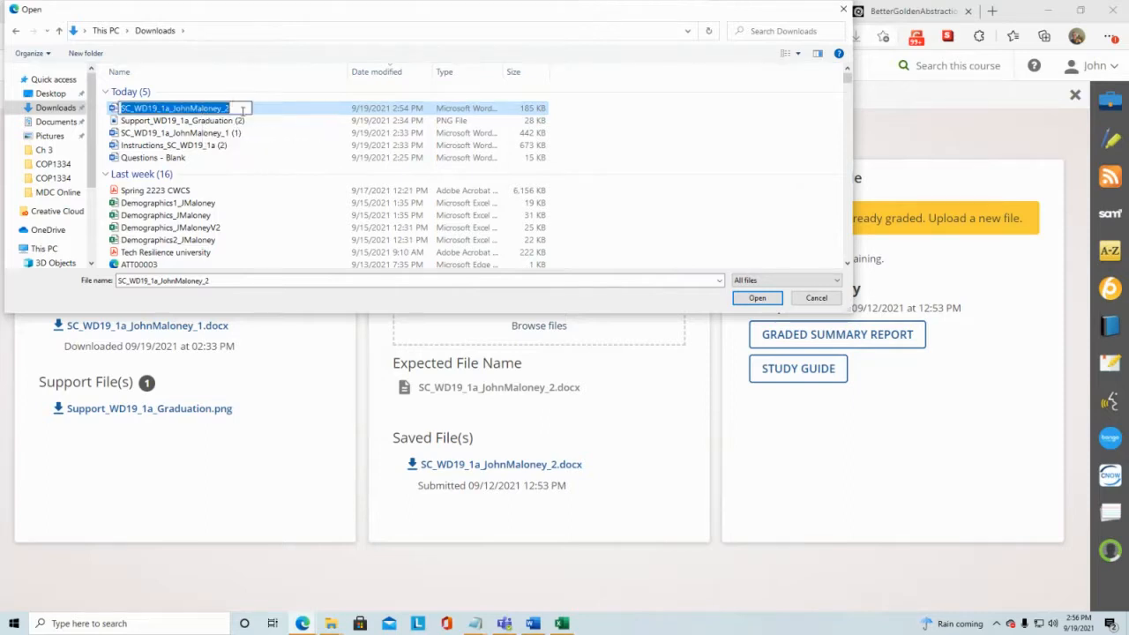
left_click(285, 120)
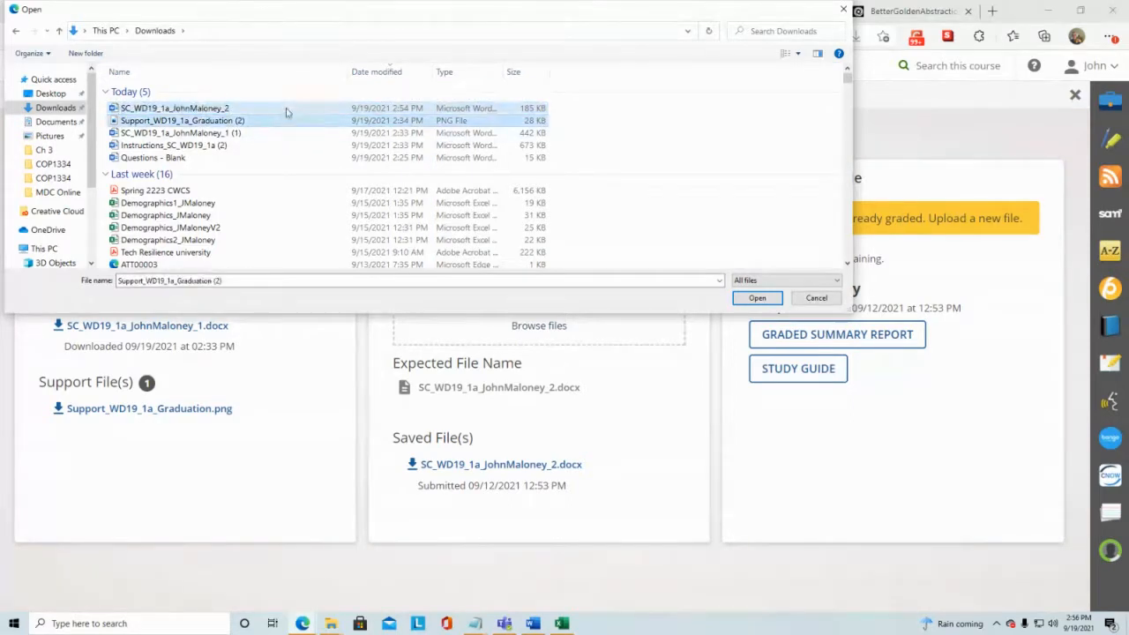
left_click(247, 110)
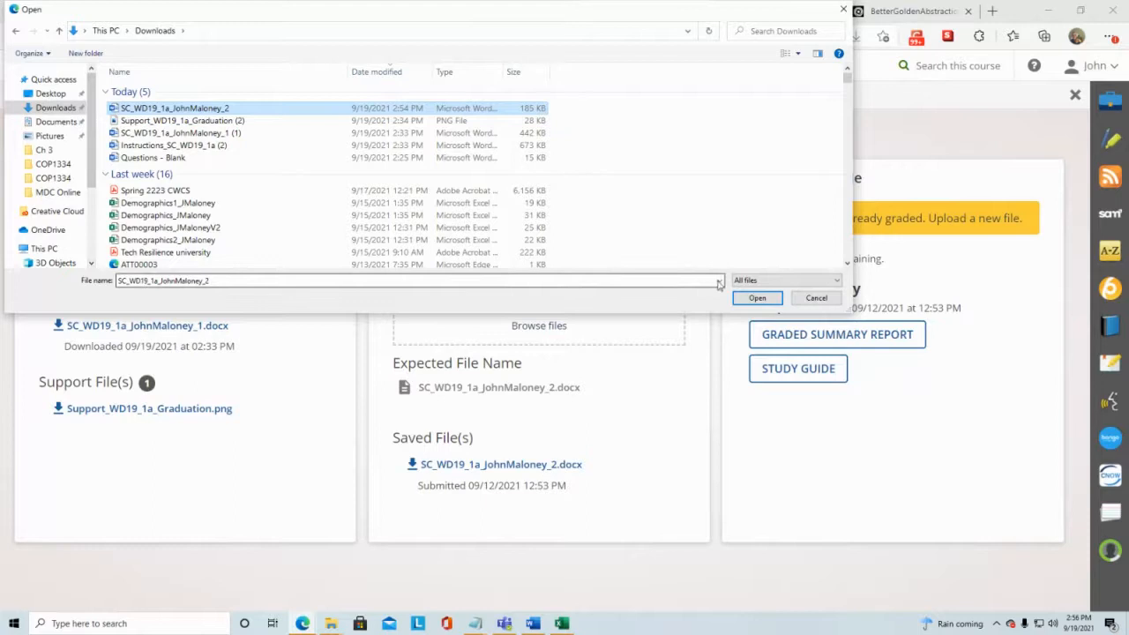
left_click(756, 298)
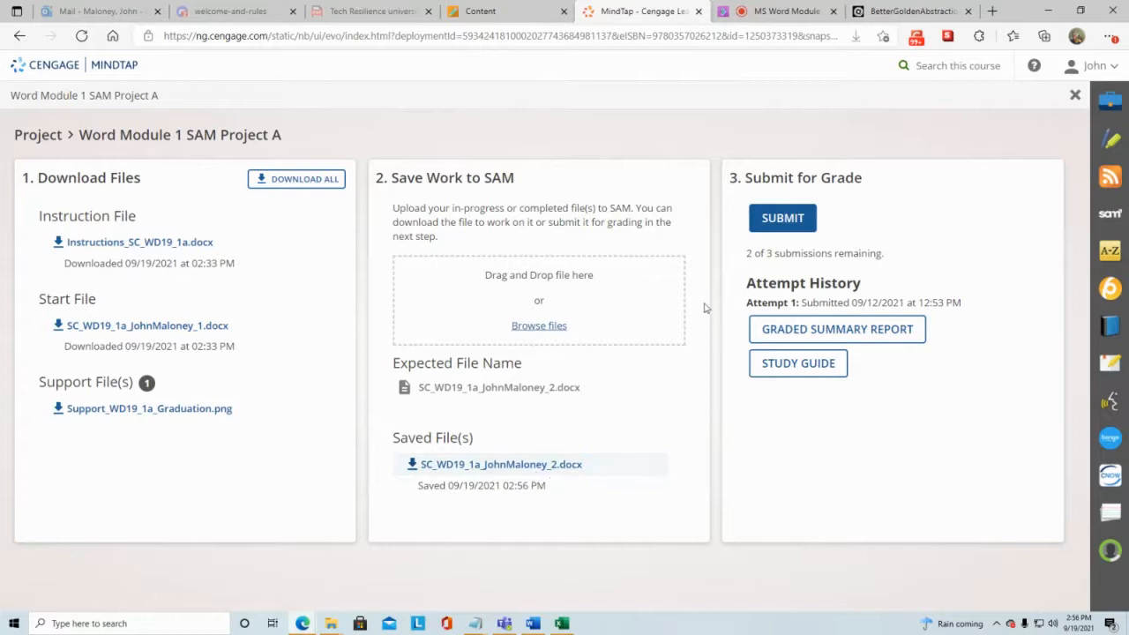
left_click(796, 221)
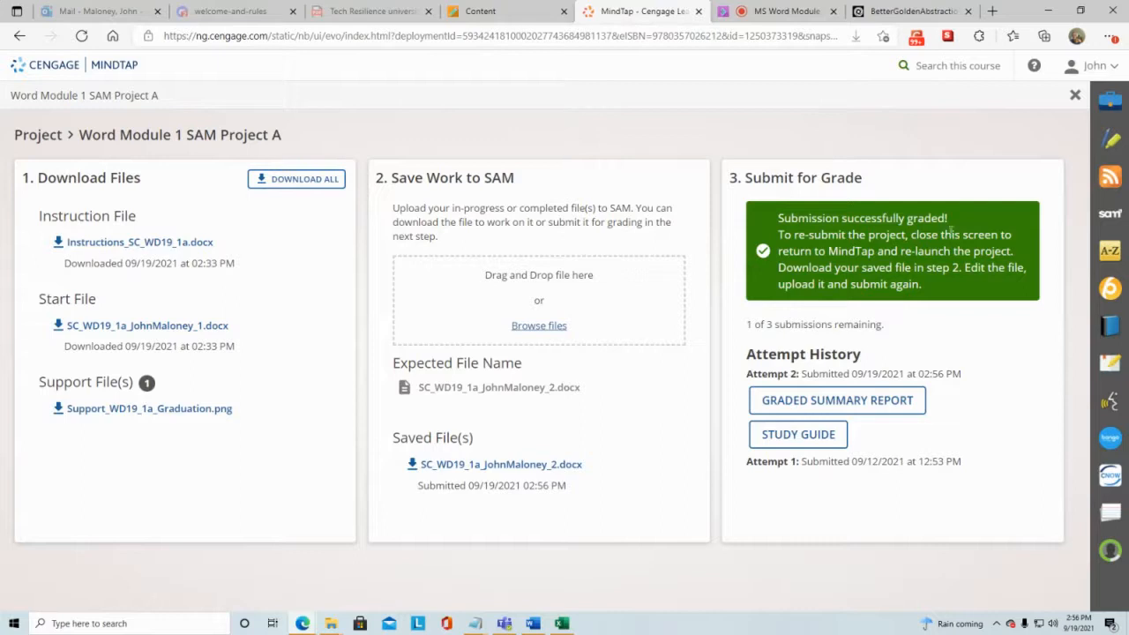
Step: Open the graded summary report, maximize it and zoom in to review the score
left_click(870, 401)
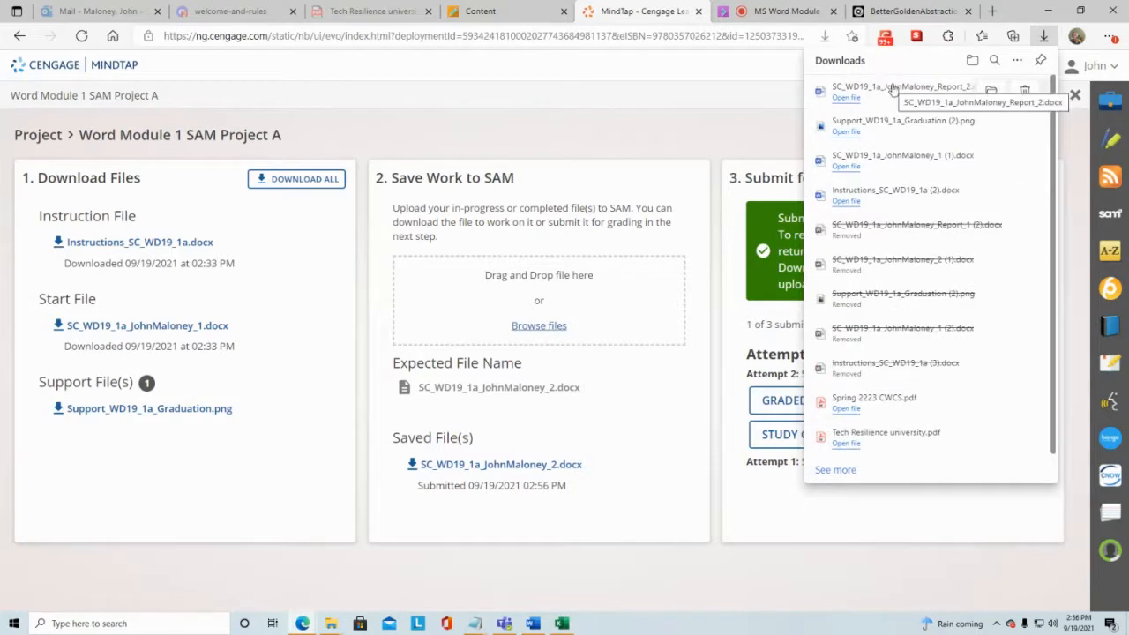
left_click(853, 104)
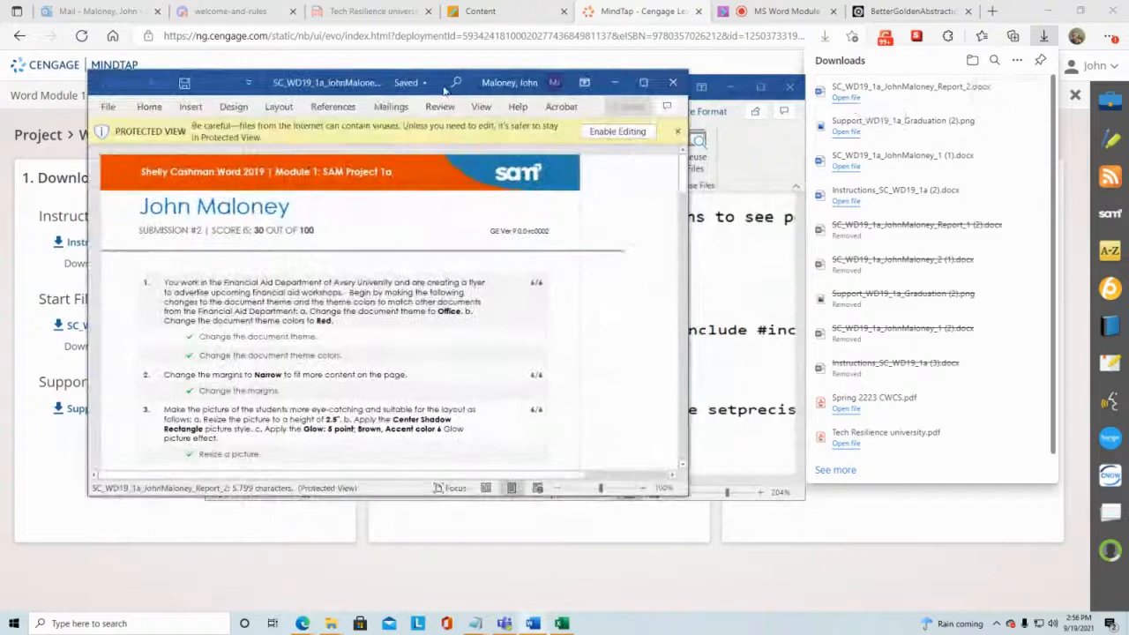
left_click_drag(432, 79, 668, 44)
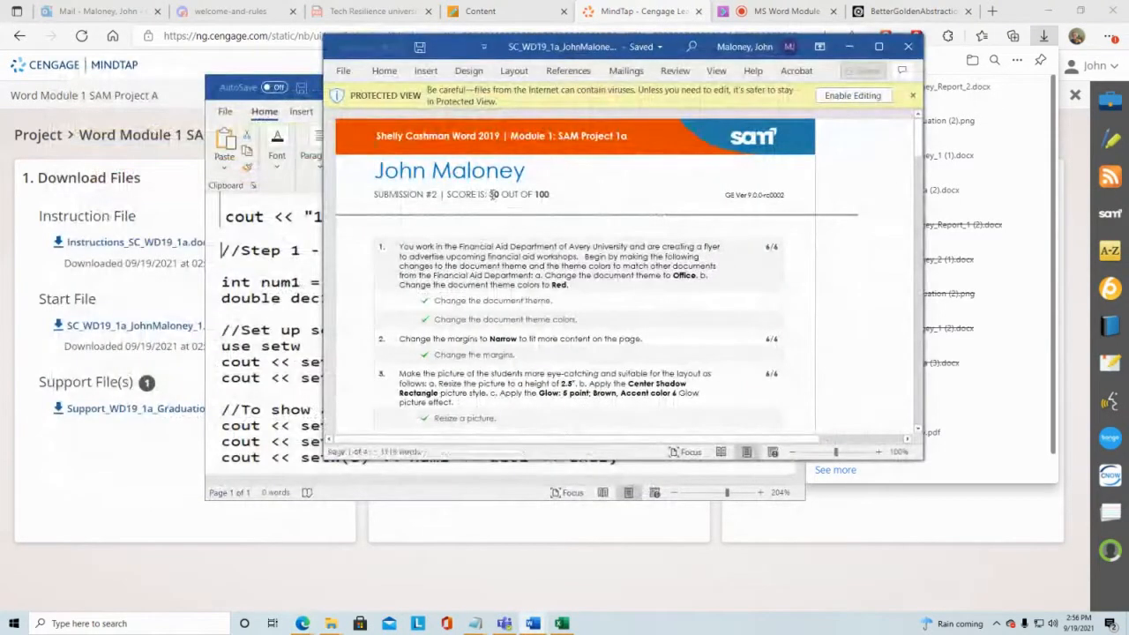
left_click_drag(486, 194, 501, 195)
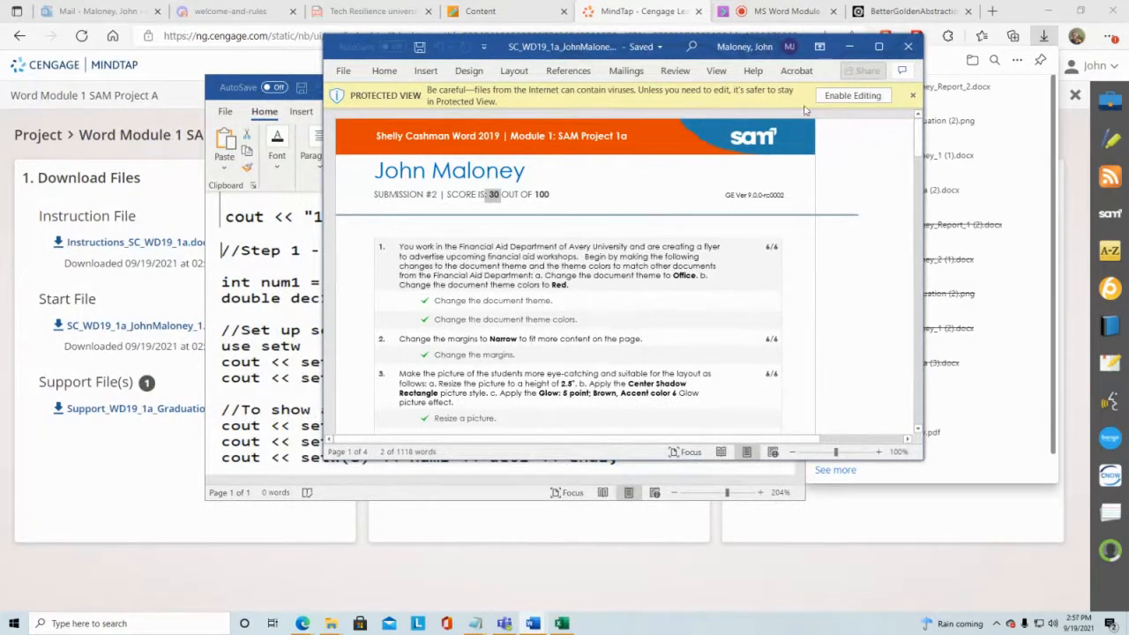
left_click(879, 47)
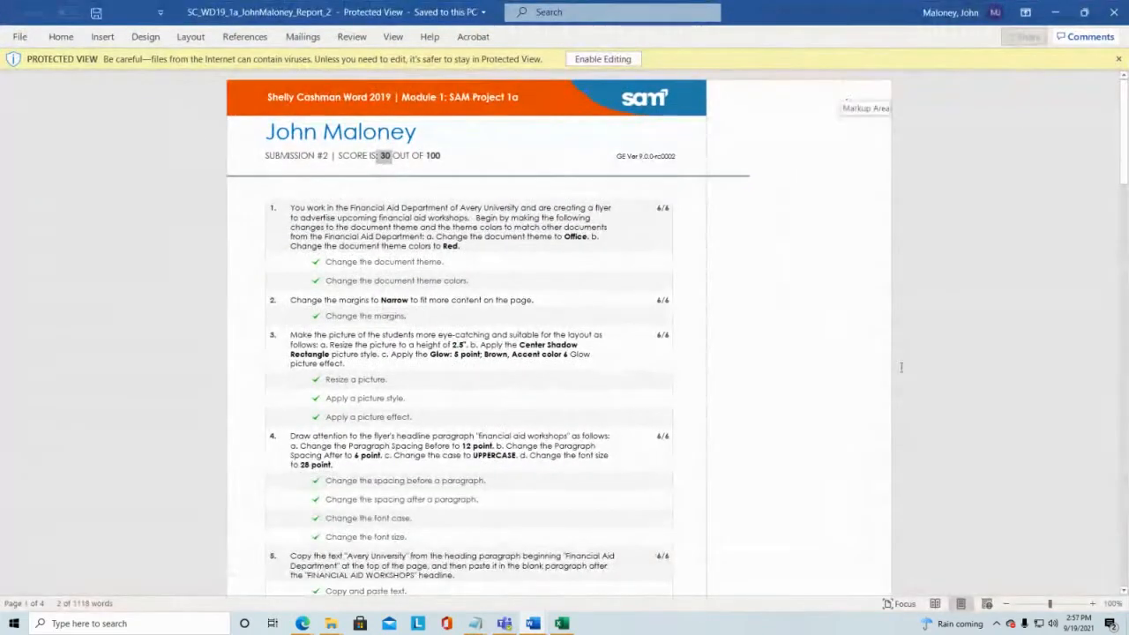
left_click_drag(1050, 605, 1056, 607)
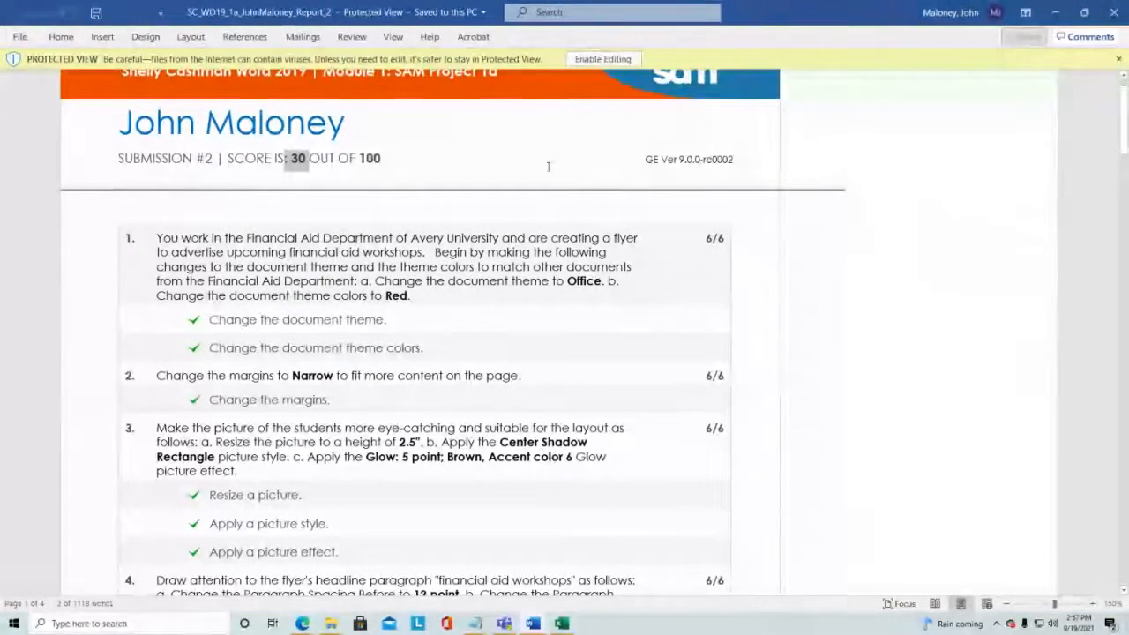
Step: Review the overall score and the points awarded for each of the first six tasks in the grading report
left_click(311, 167)
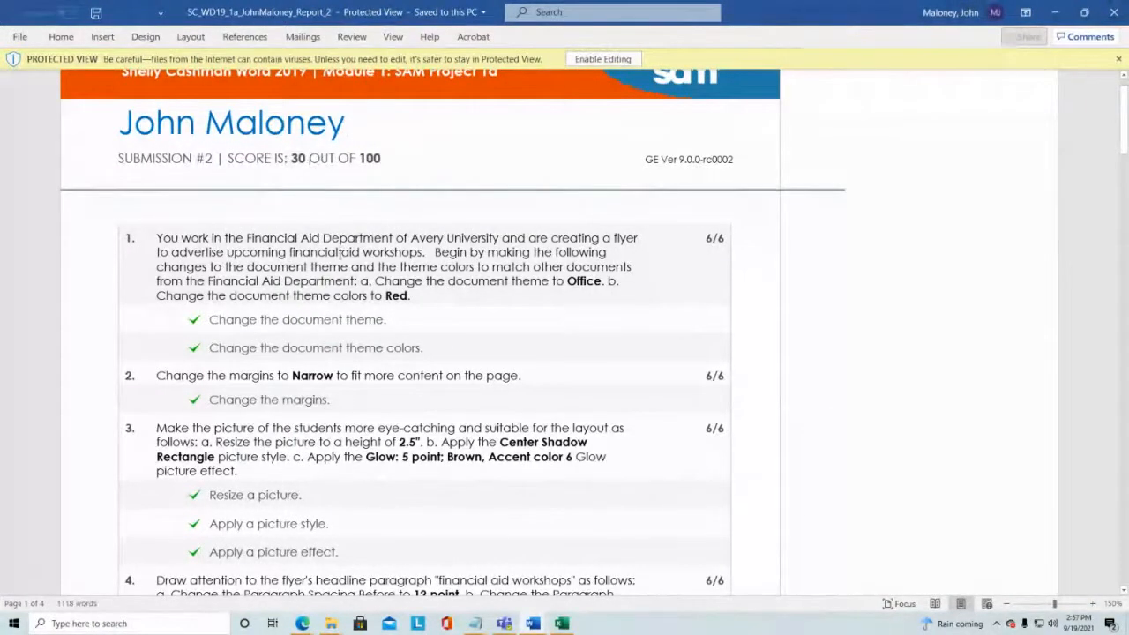
scroll(221, 309, "down", 1)
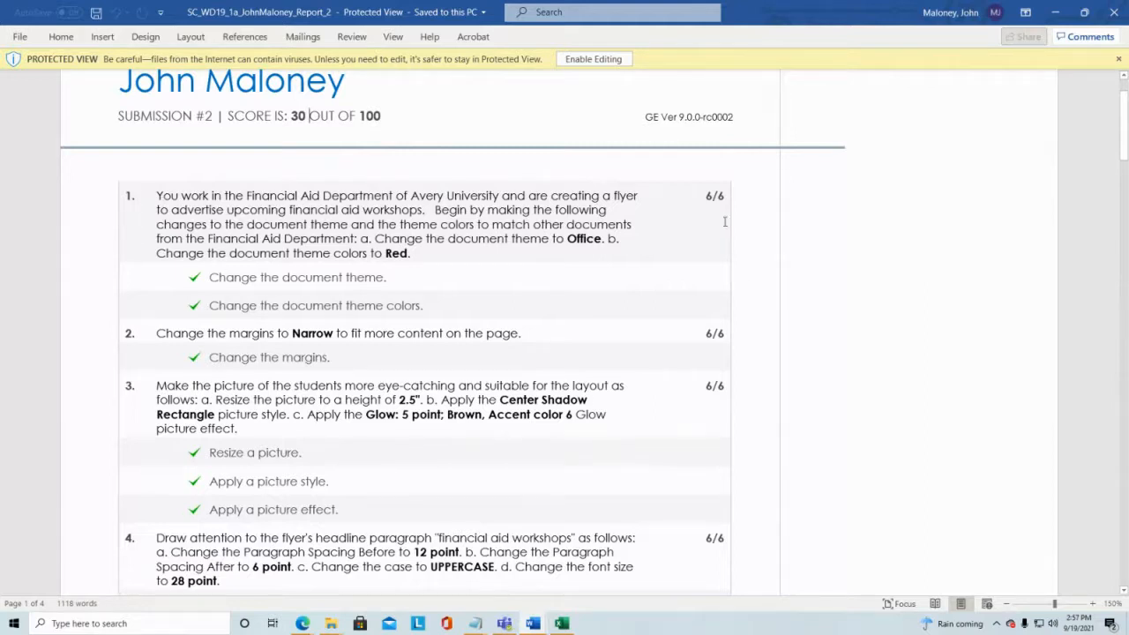
left_click_drag(707, 194, 726, 196)
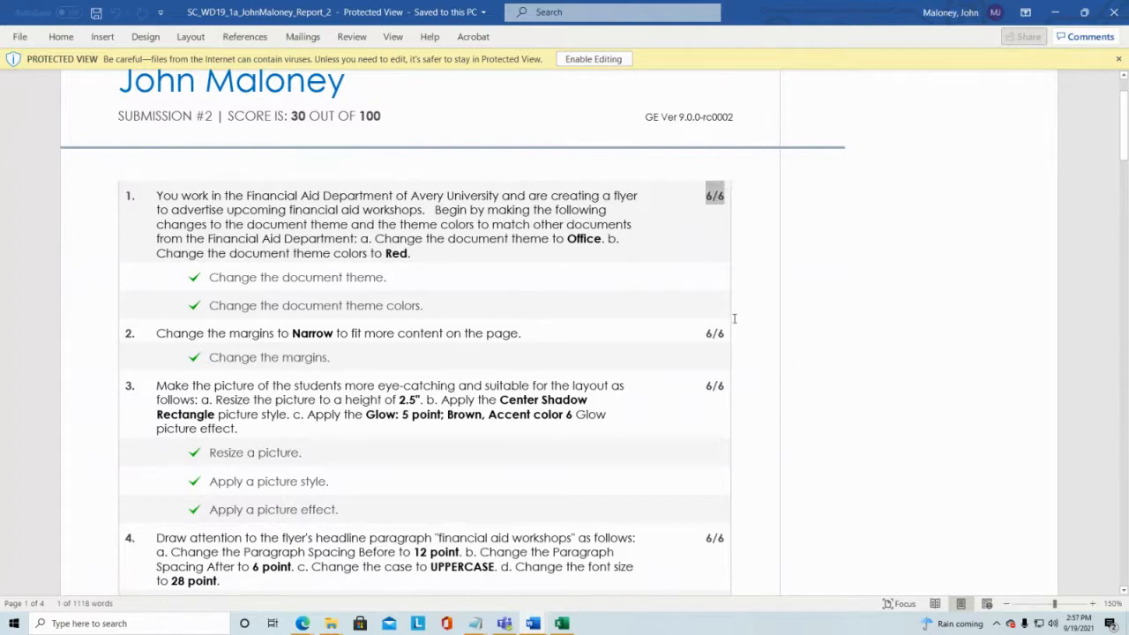
left_click(633, 242)
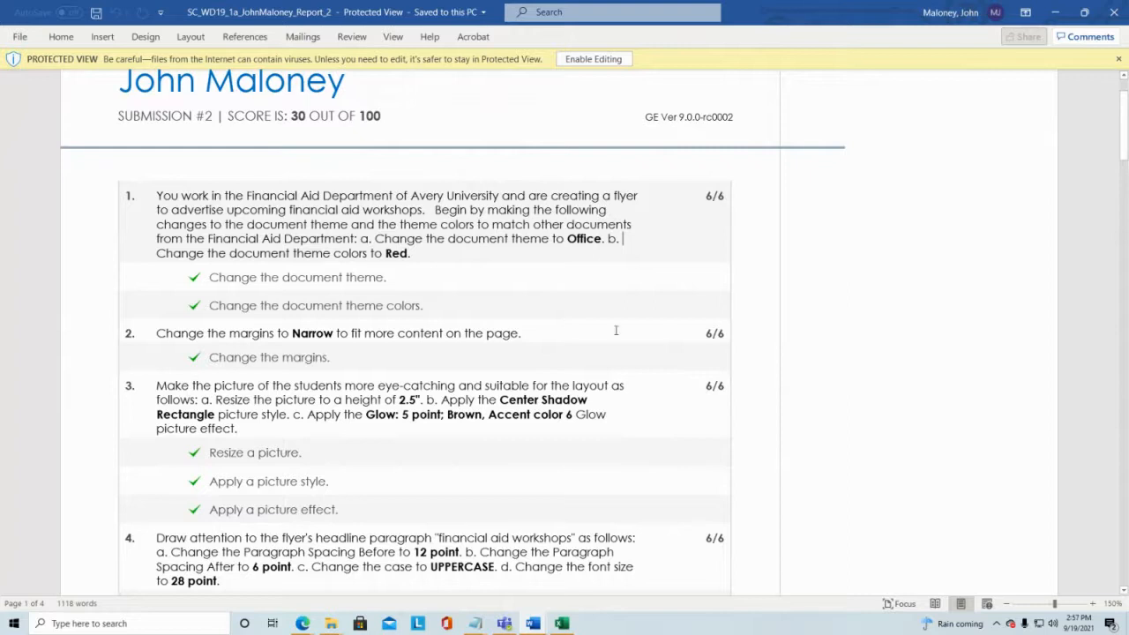
left_click_drag(703, 331, 730, 331)
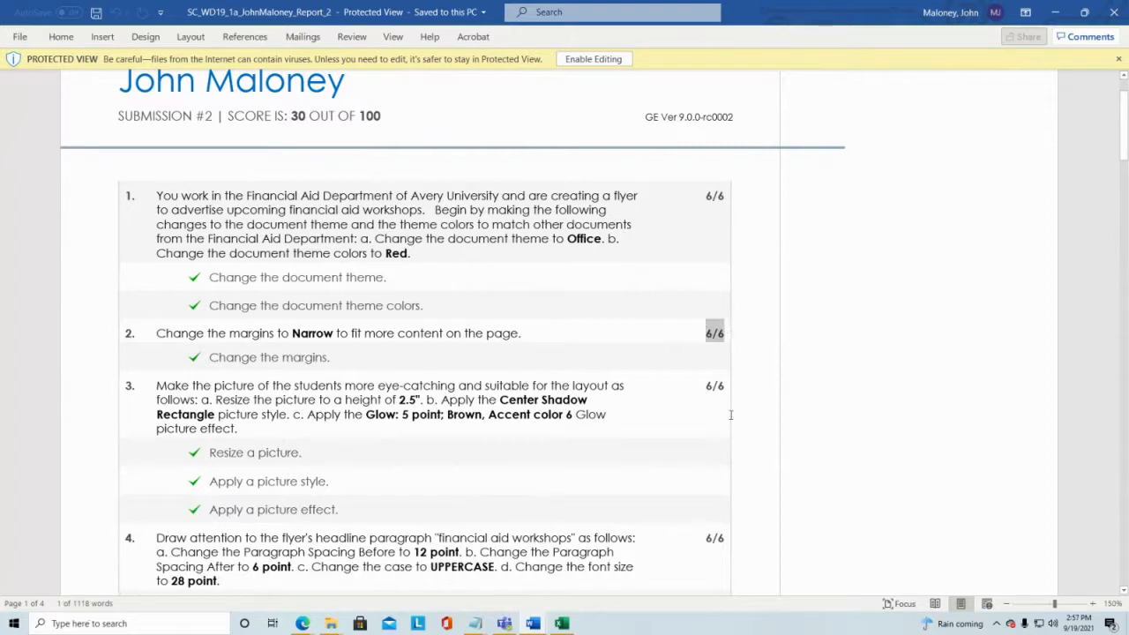
left_click(689, 410)
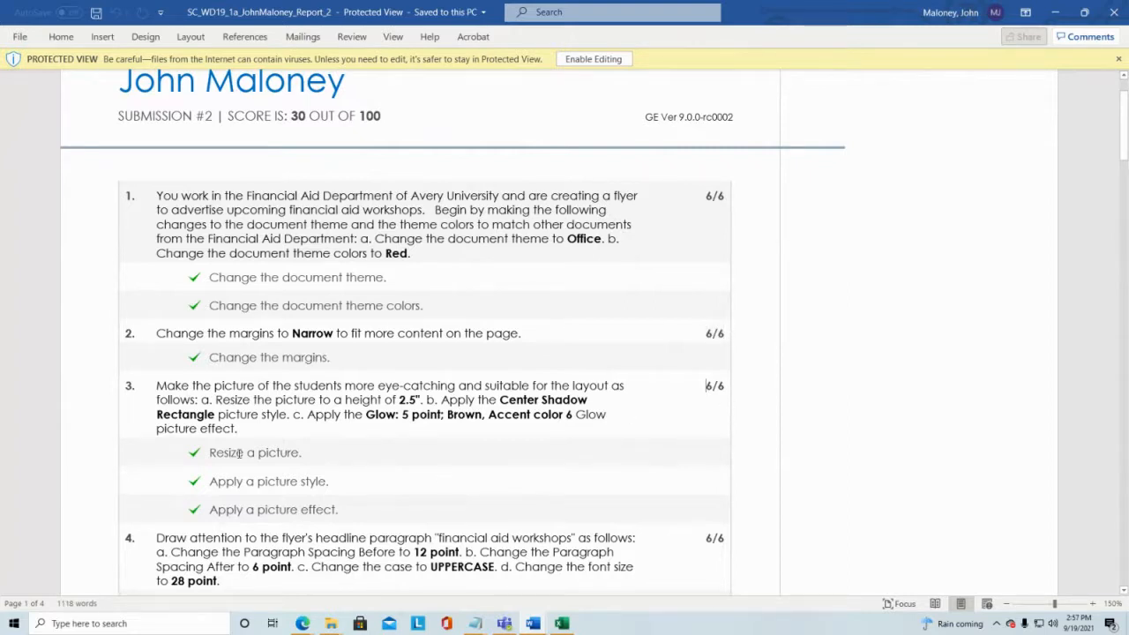
scroll(240, 453, "down", 1)
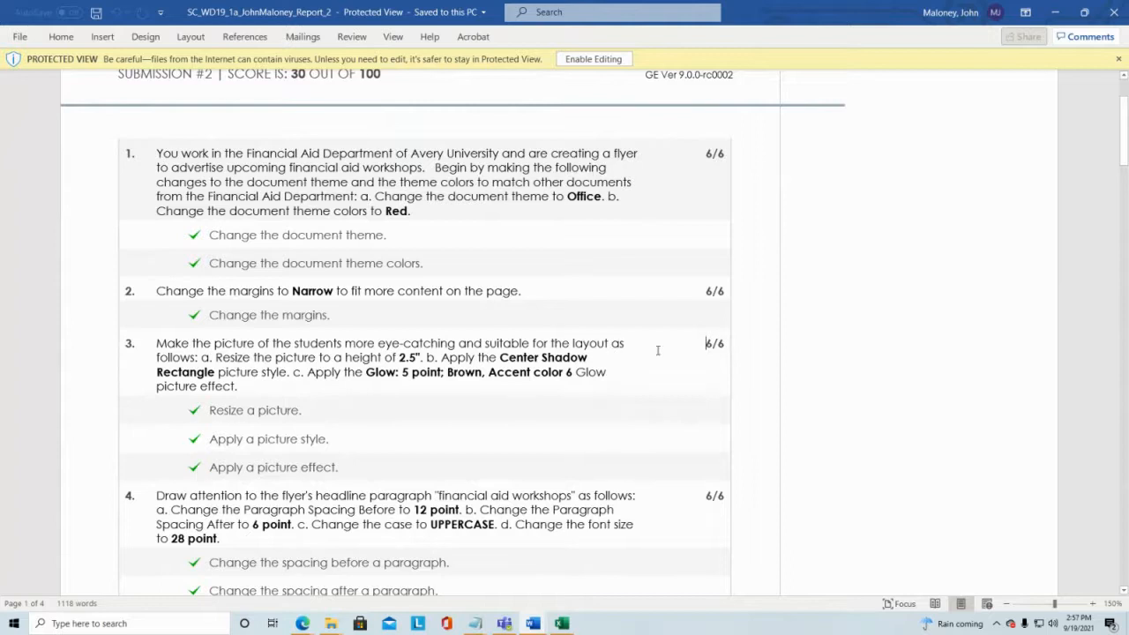
double_click(706, 343)
left_click(668, 396)
scroll(534, 497, "down", 3)
scroll(534, 497, "down", 3)
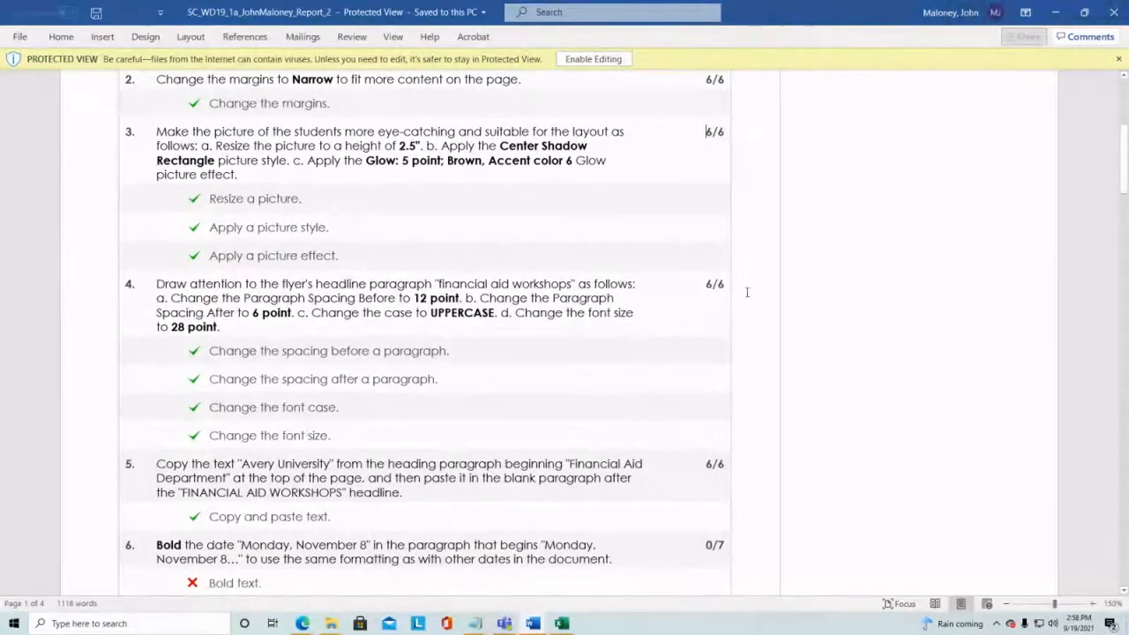
left_click_drag(708, 284, 727, 282)
left_click(561, 391)
scroll(310, 435, "down", 3)
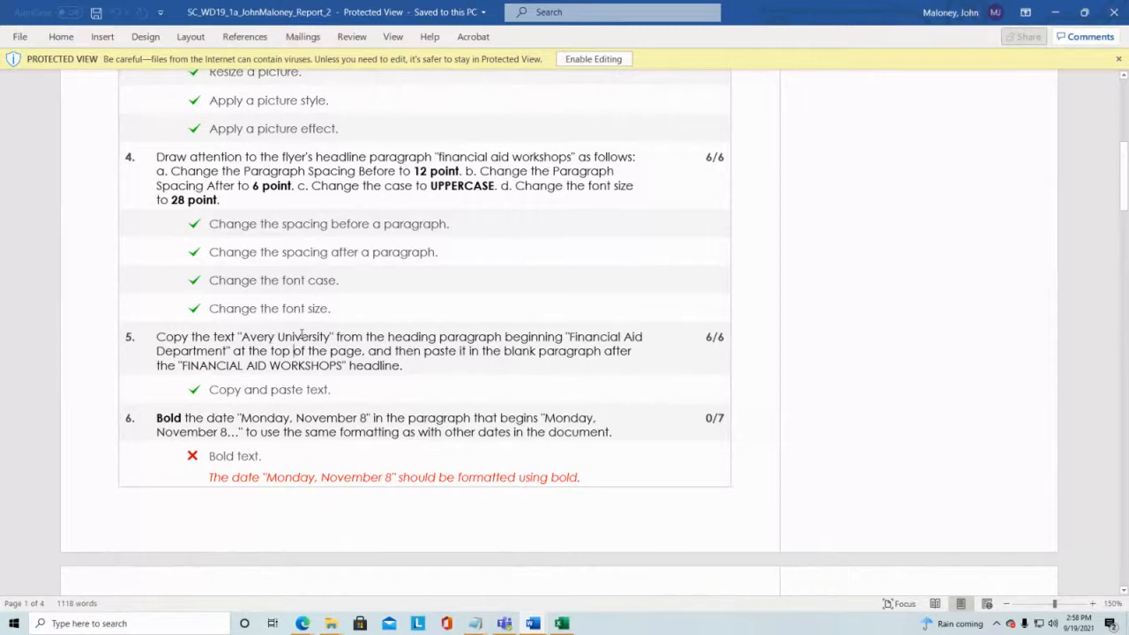
left_click_drag(713, 336, 726, 336)
left_click(642, 379)
scroll(483, 402, "down", 1)
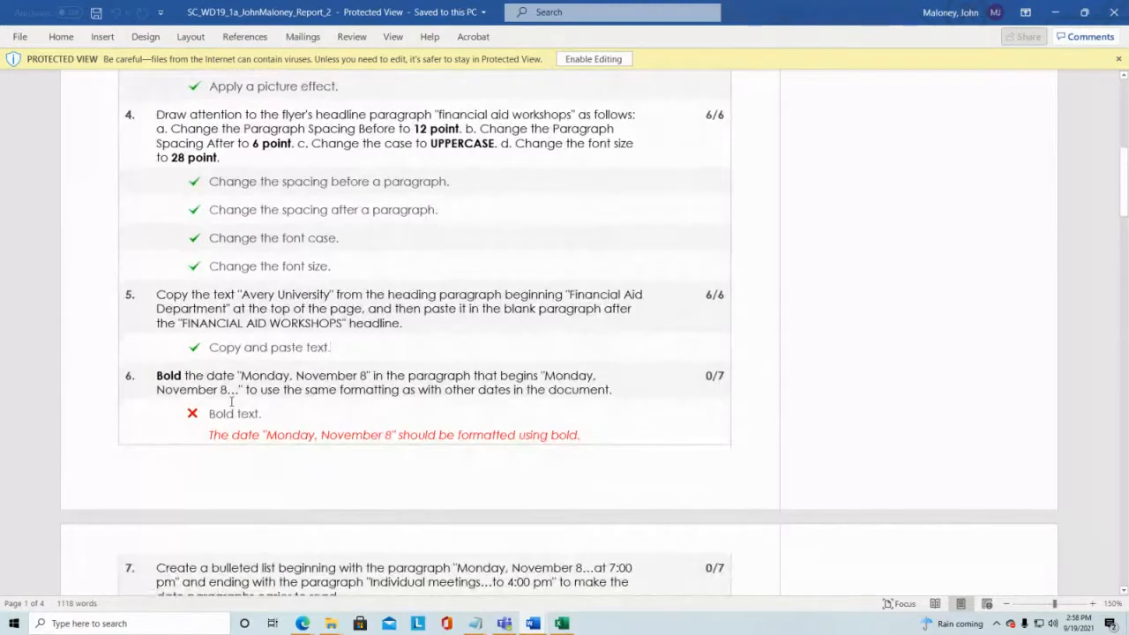
scroll(232, 402, "down", 1)
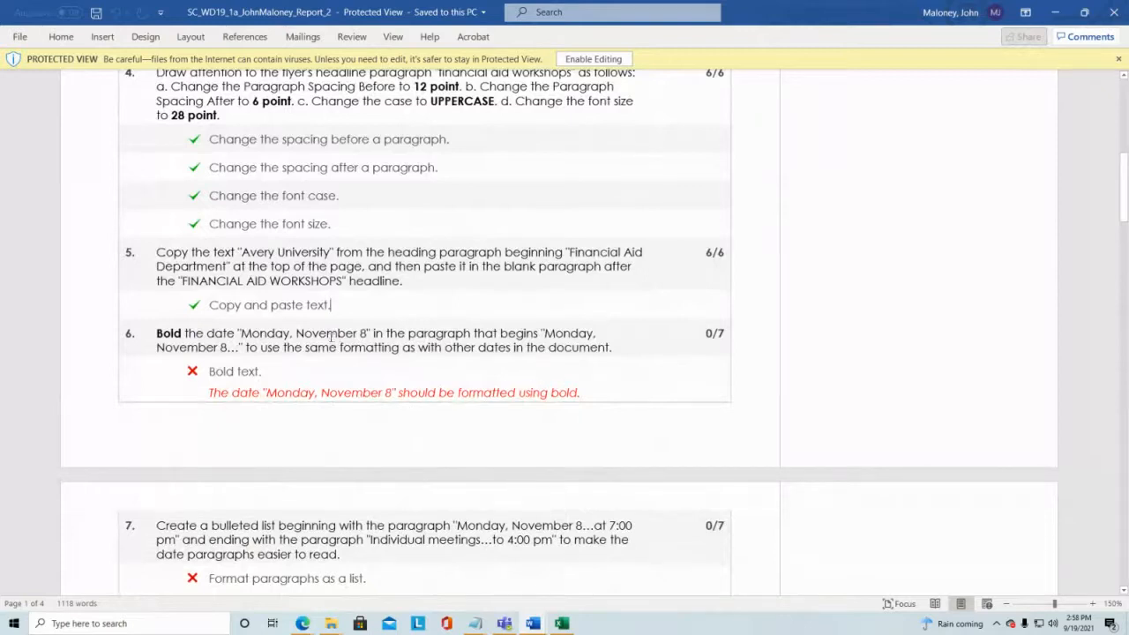
left_click_drag(241, 332, 368, 334)
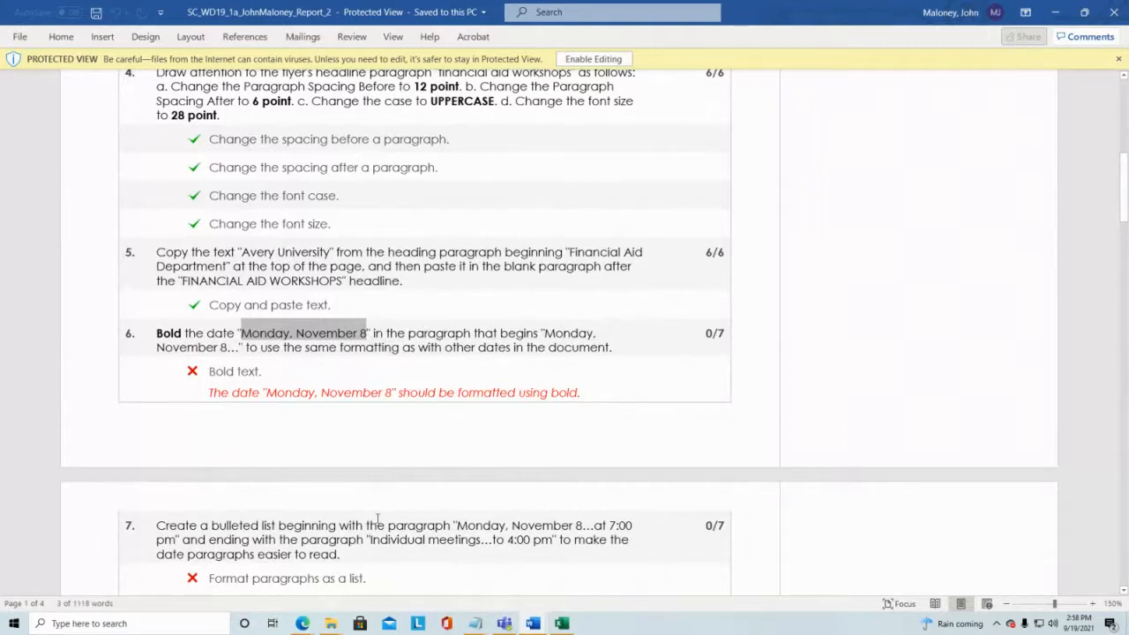
left_click(344, 359)
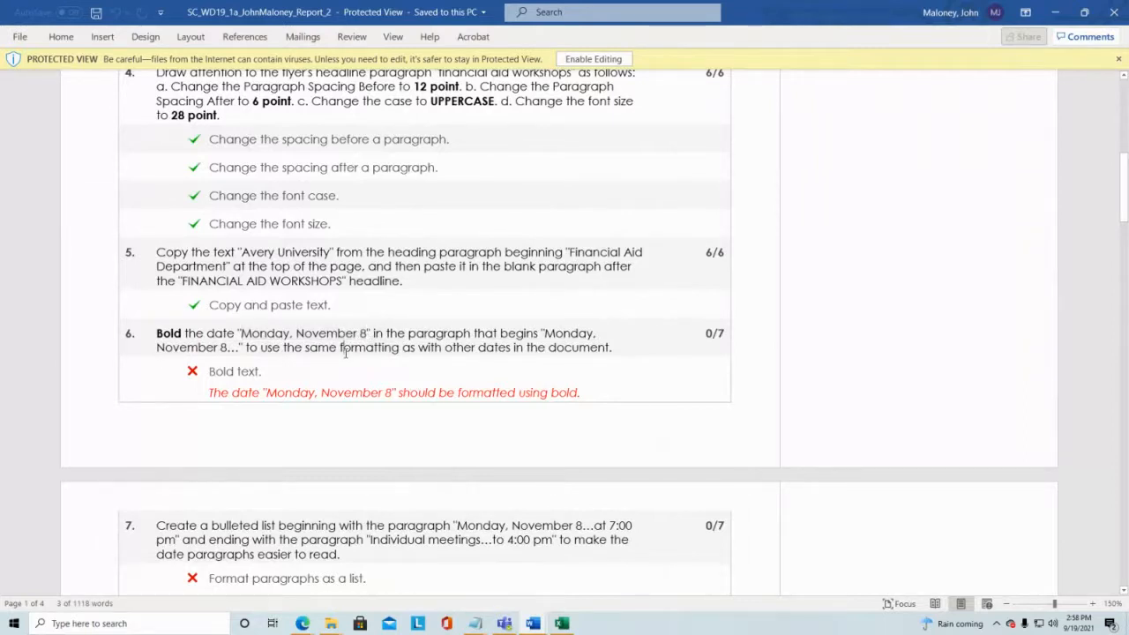
Step: Read through the remaining tasks 7 to 15 and their feedback explaining what was marked wrong
scroll(344, 353, "down", 3)
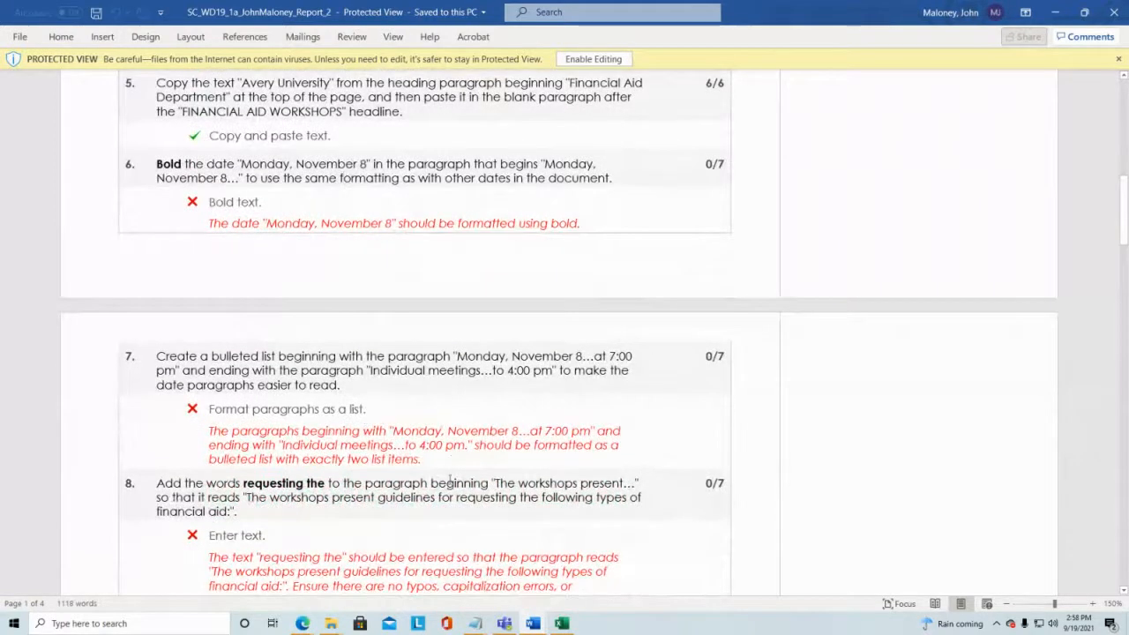
scroll(627, 395, "down", 3)
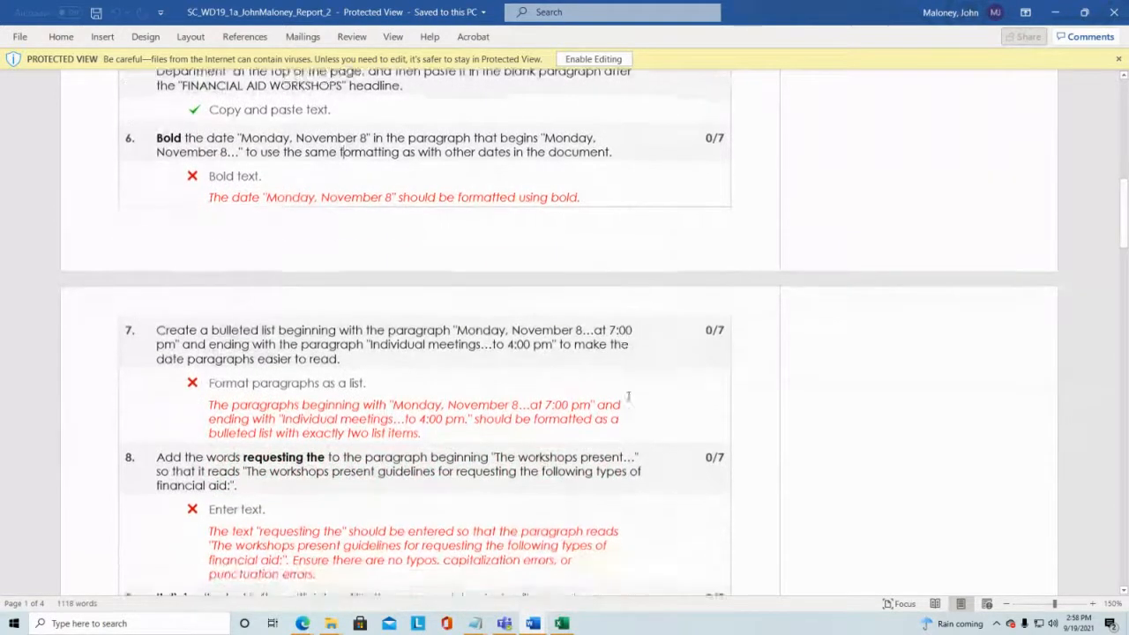
scroll(322, 334, "down", 2)
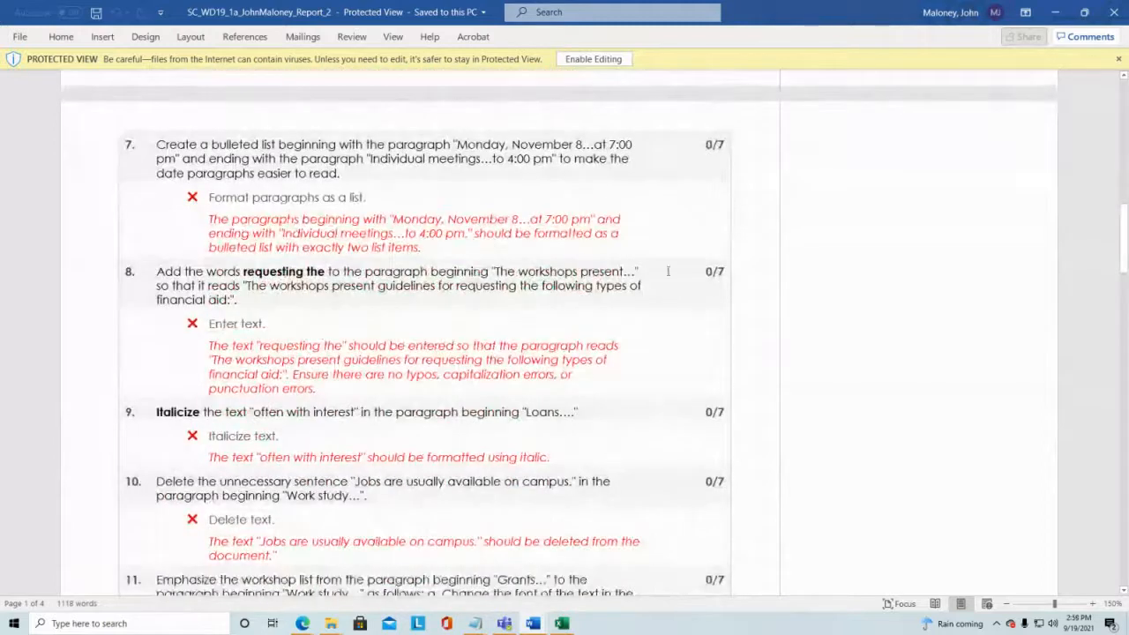
scroll(714, 272, "down", 2)
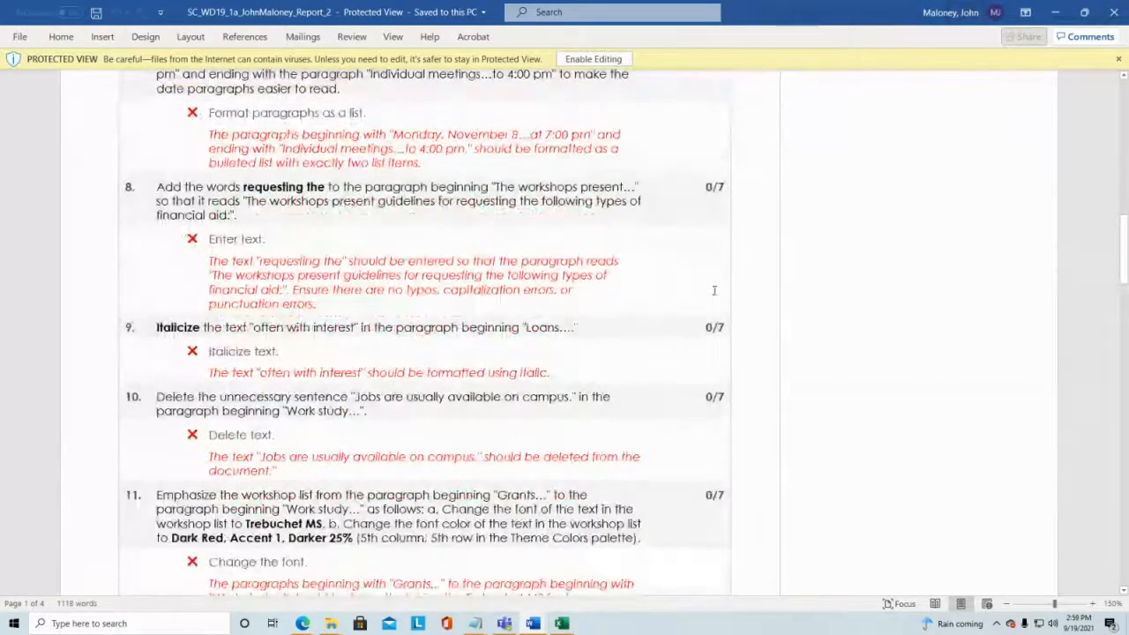
scroll(715, 290, "down", 7)
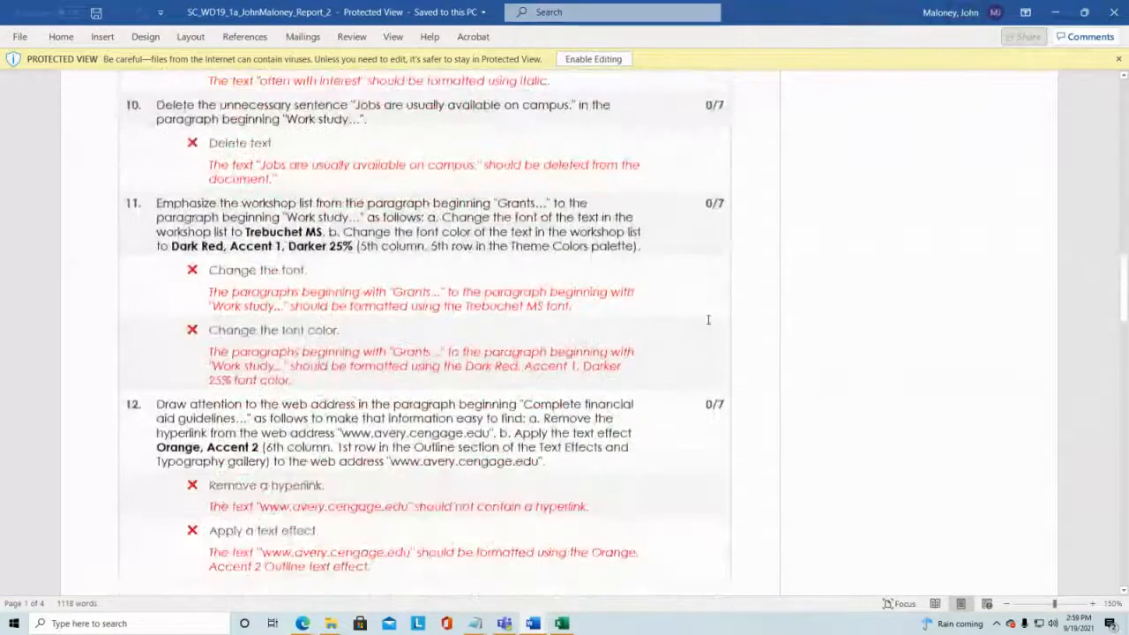
scroll(707, 320, "down", 7)
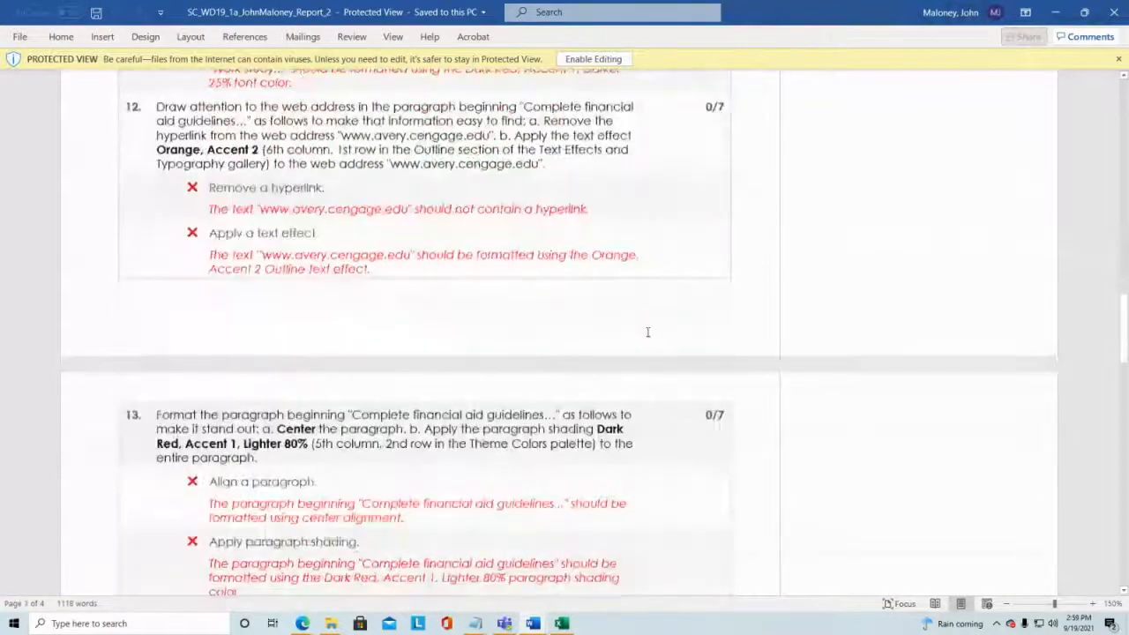
scroll(648, 332, "down", 6)
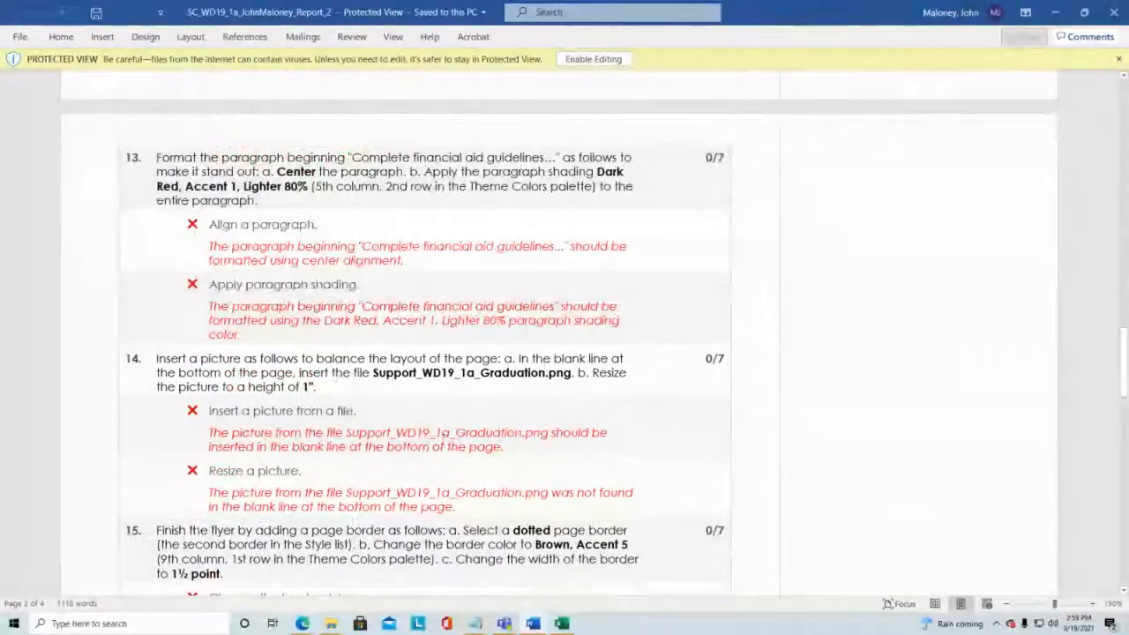
scroll(446, 438, "down", 1)
scroll(578, 451, "down", 2)
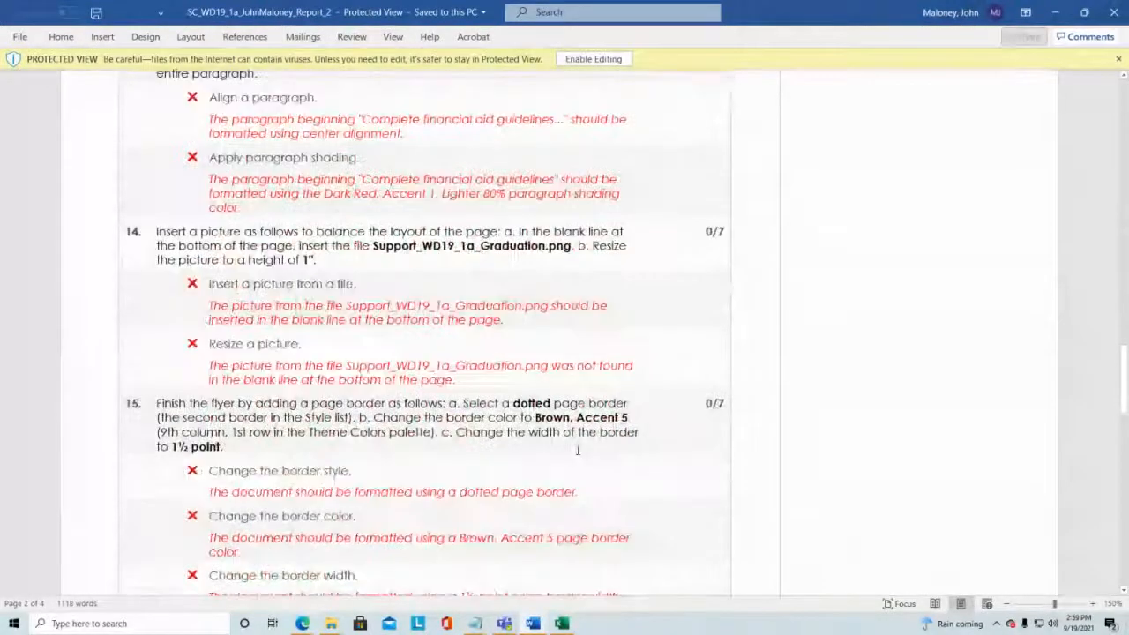
scroll(578, 451, "down", 2)
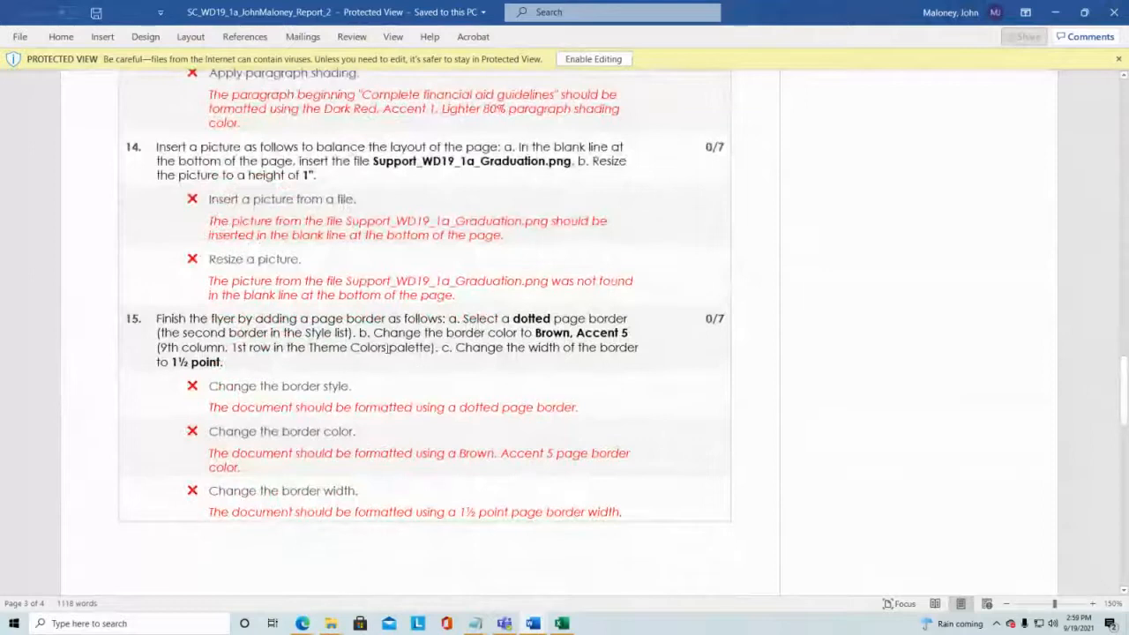
scroll(711, 326, "down", 9)
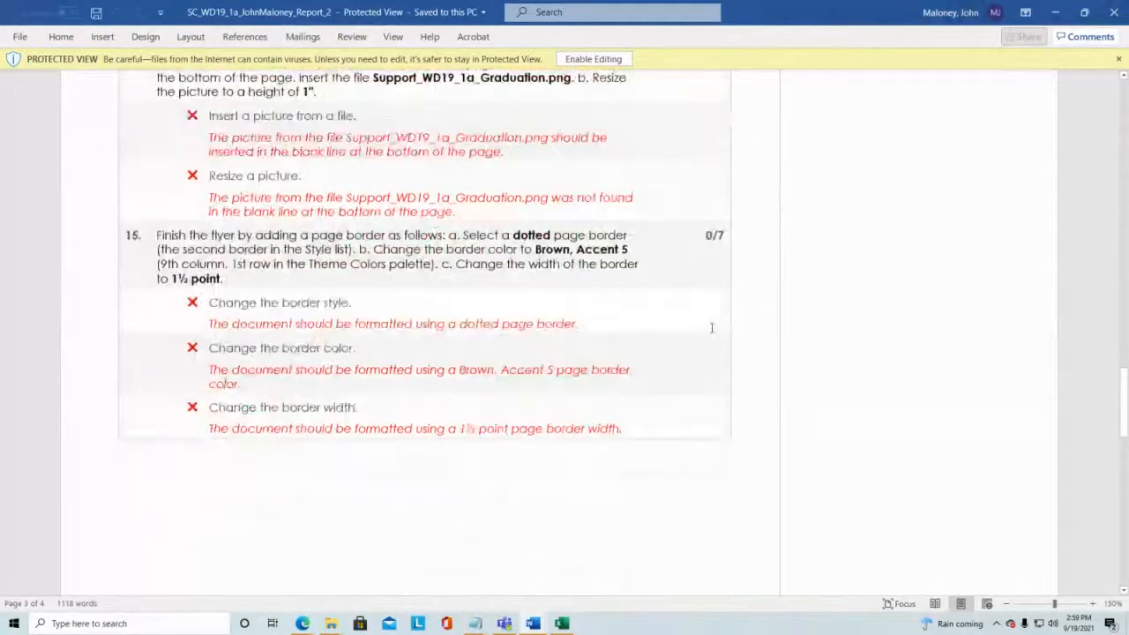
scroll(702, 383, "down", 4)
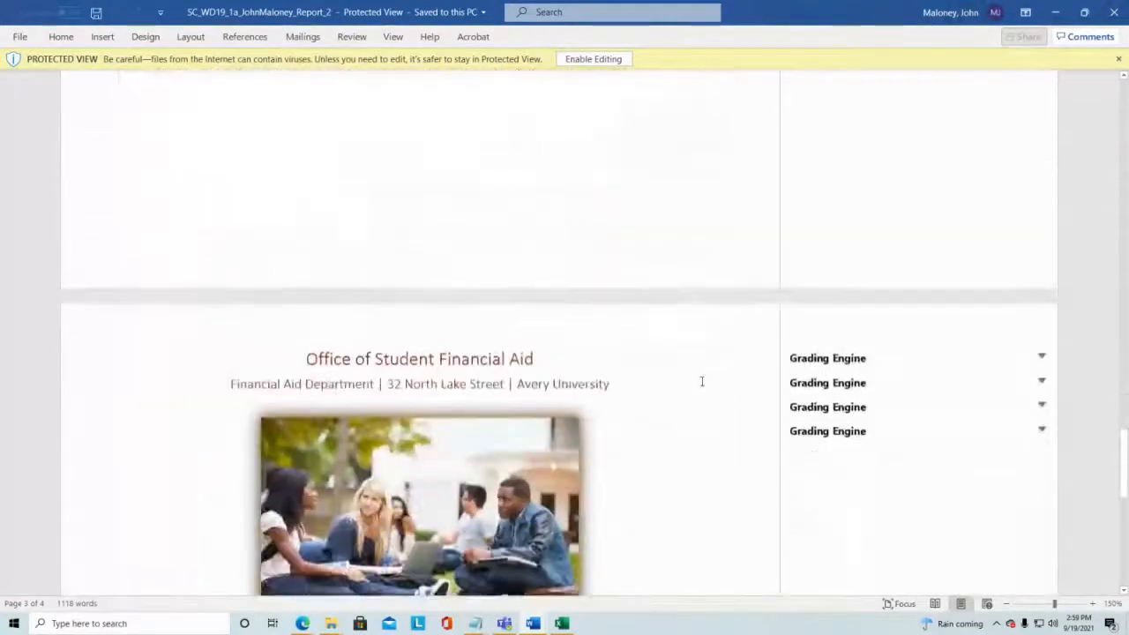
Step: Return to the top of the report and re-examine the feedback for tasks 1 through 7
scroll(700, 393, "up", 8)
scroll(700, 445, "up", 20)
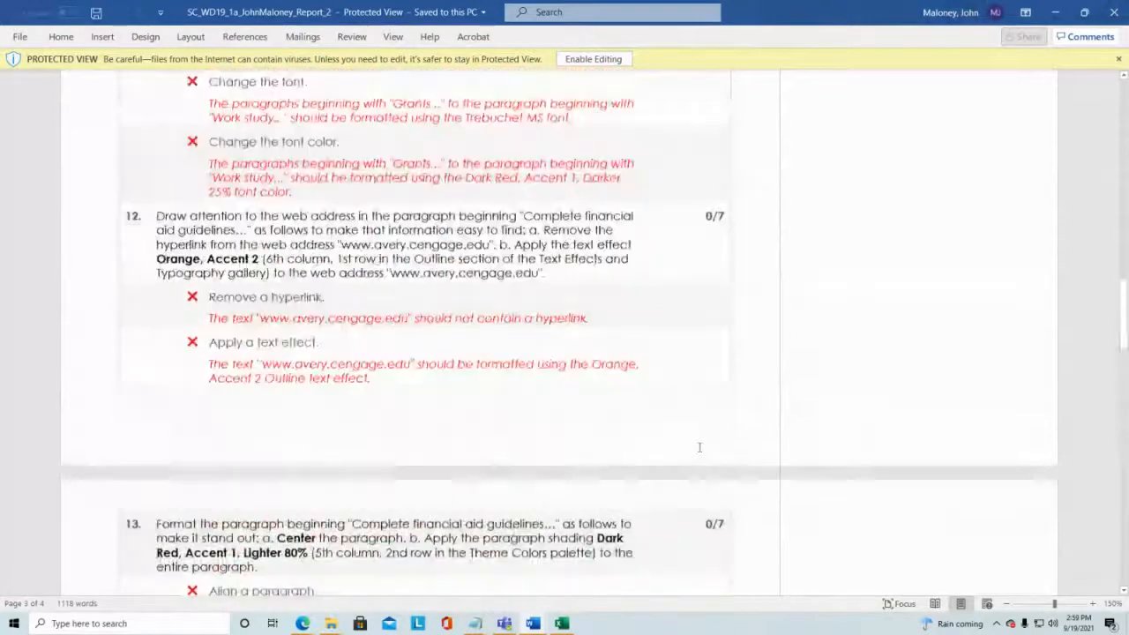
scroll(699, 447, "up", 20)
scroll(699, 447, "up", 11)
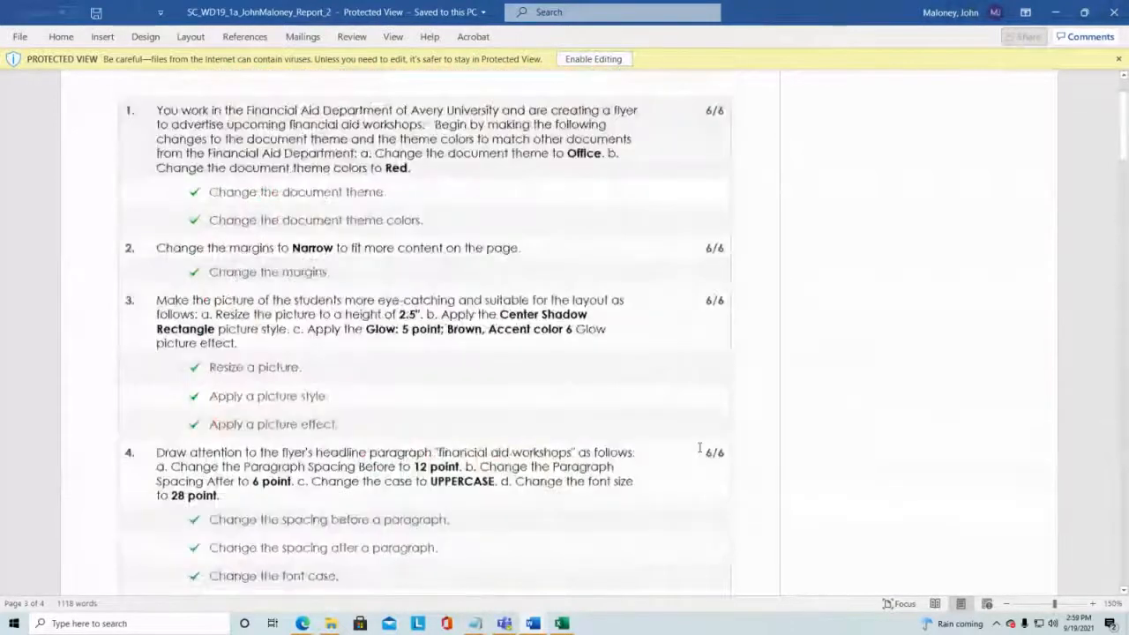
scroll(700, 447, "down", 9)
scroll(699, 447, "down", 6)
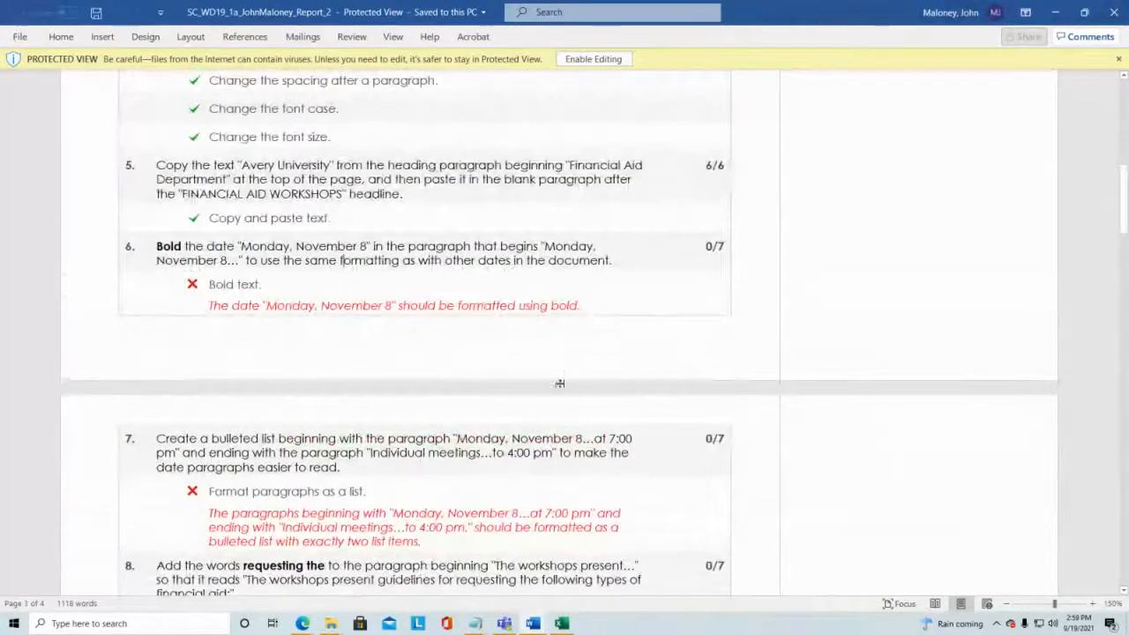
scroll(523, 431, "up", 3)
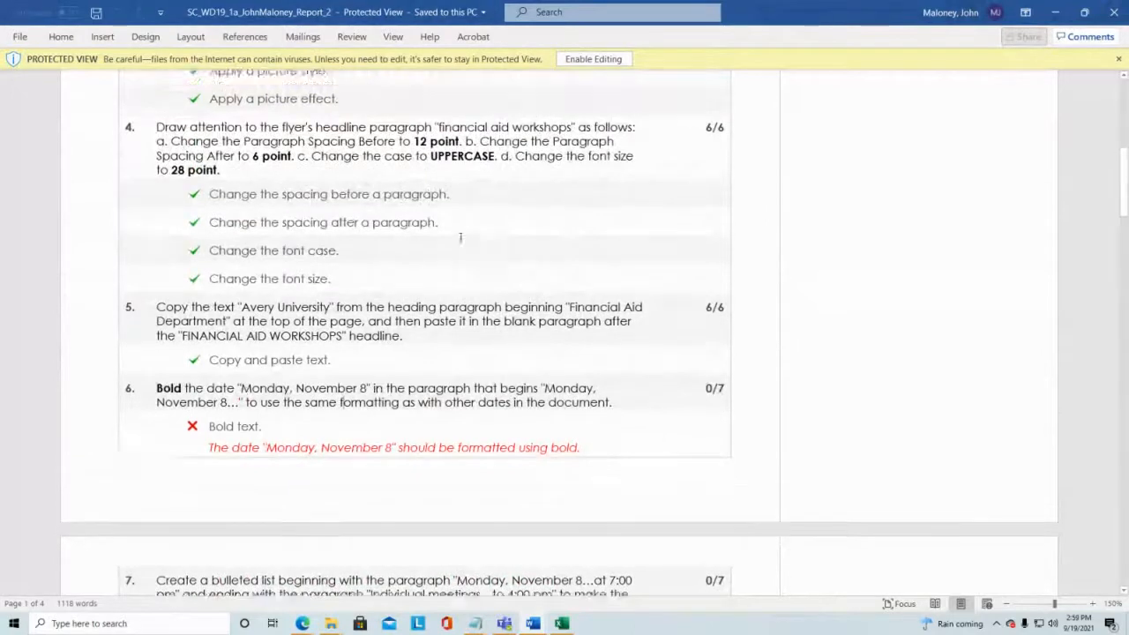
scroll(460, 236, "up", 9)
scroll(460, 236, "up", 2)
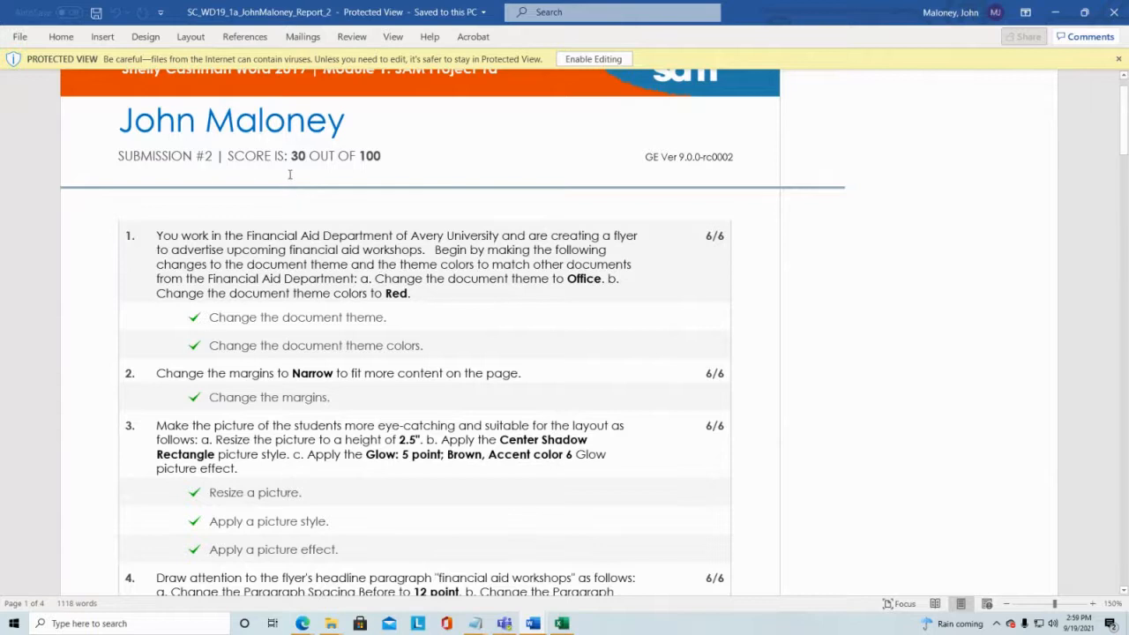
scroll(299, 182, "down", 3)
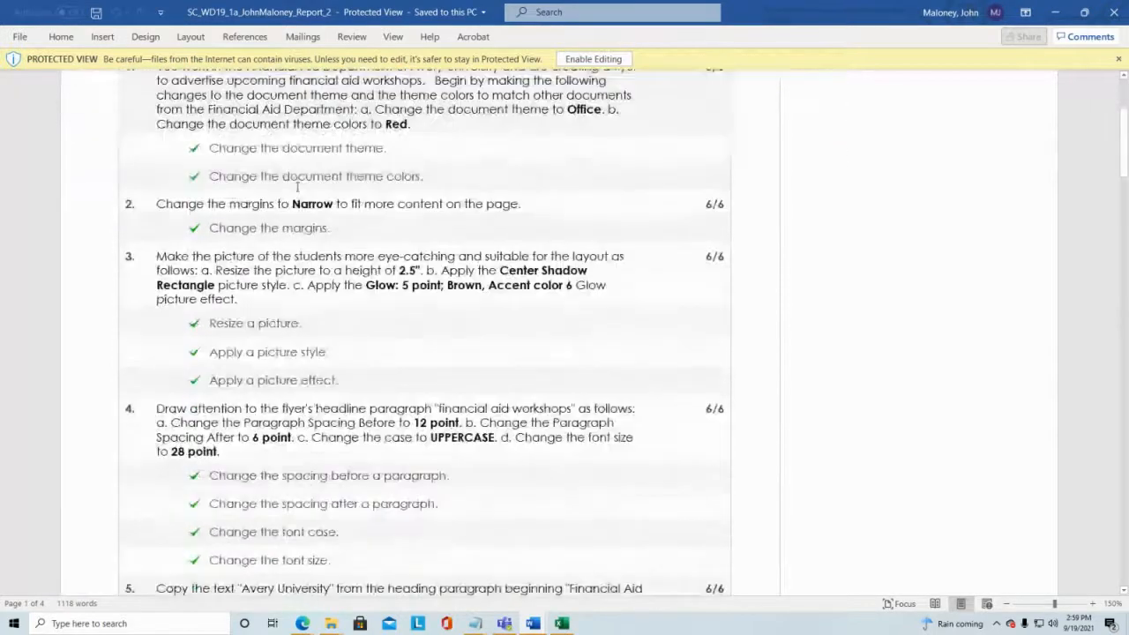
scroll(486, 180, "up", 1)
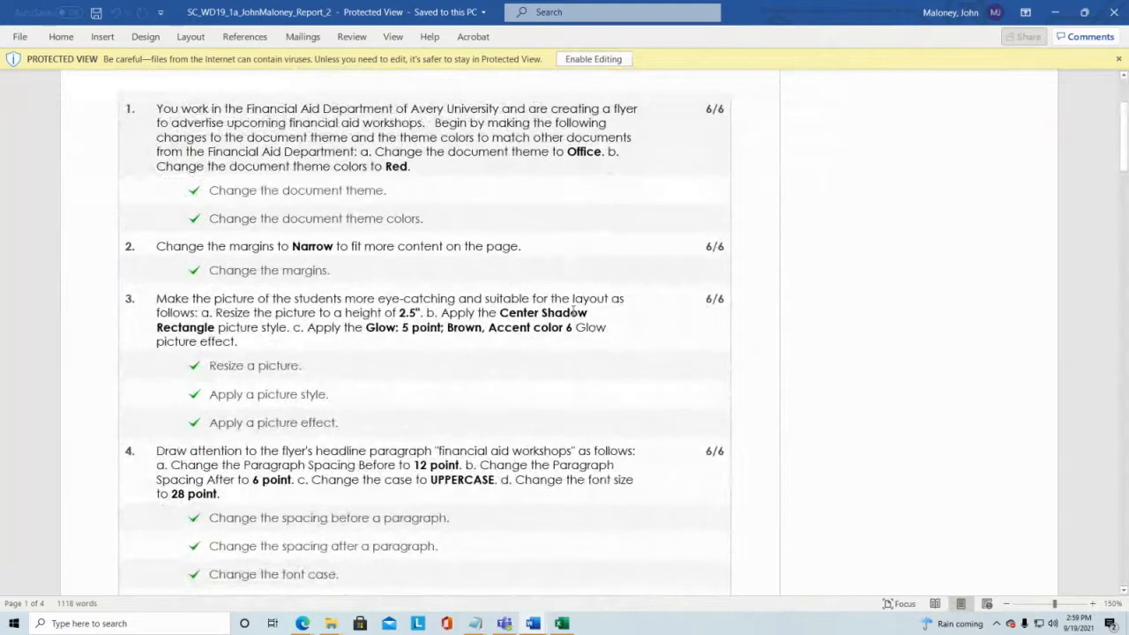
scroll(573, 311, "down", 5)
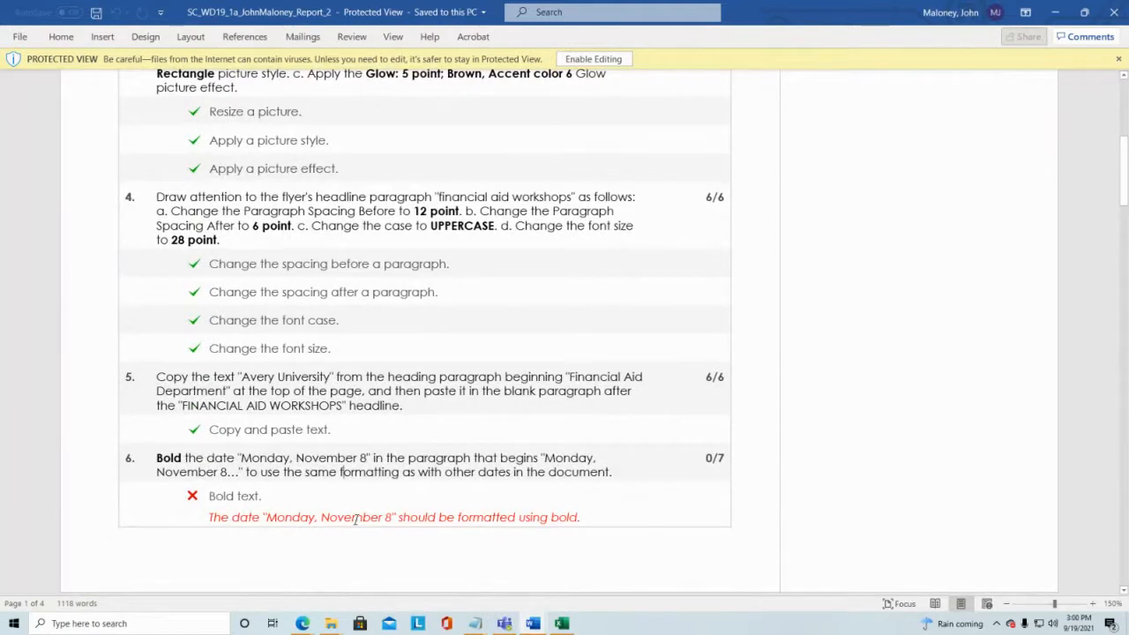
scroll(426, 323, "up", 3)
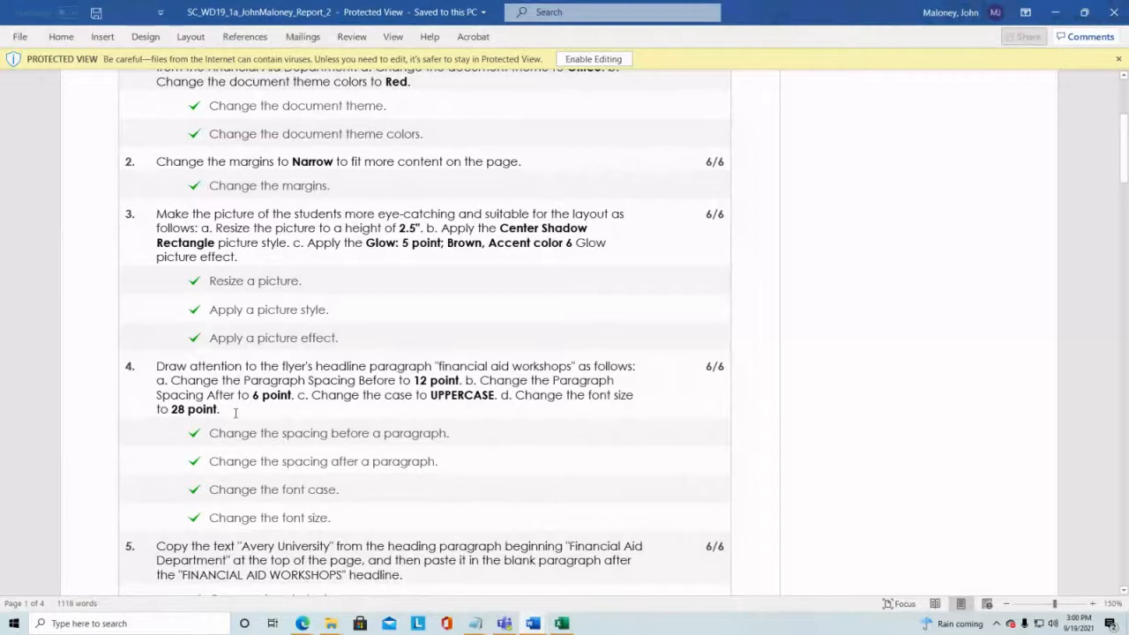
scroll(236, 413, "down", 5)
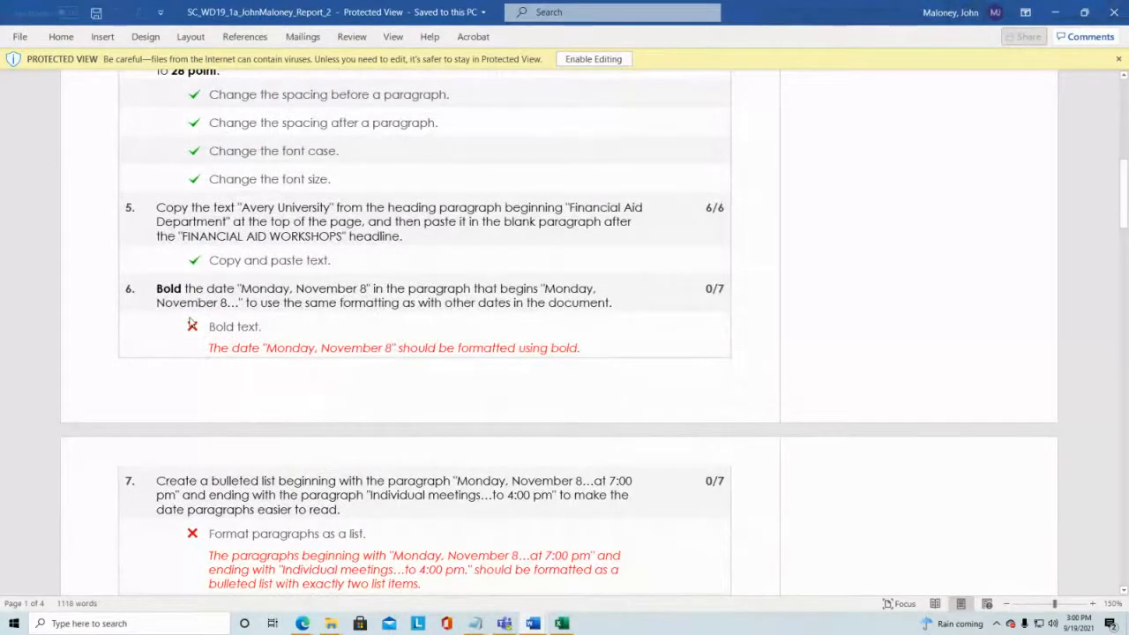
scroll(191, 323, "down", 1)
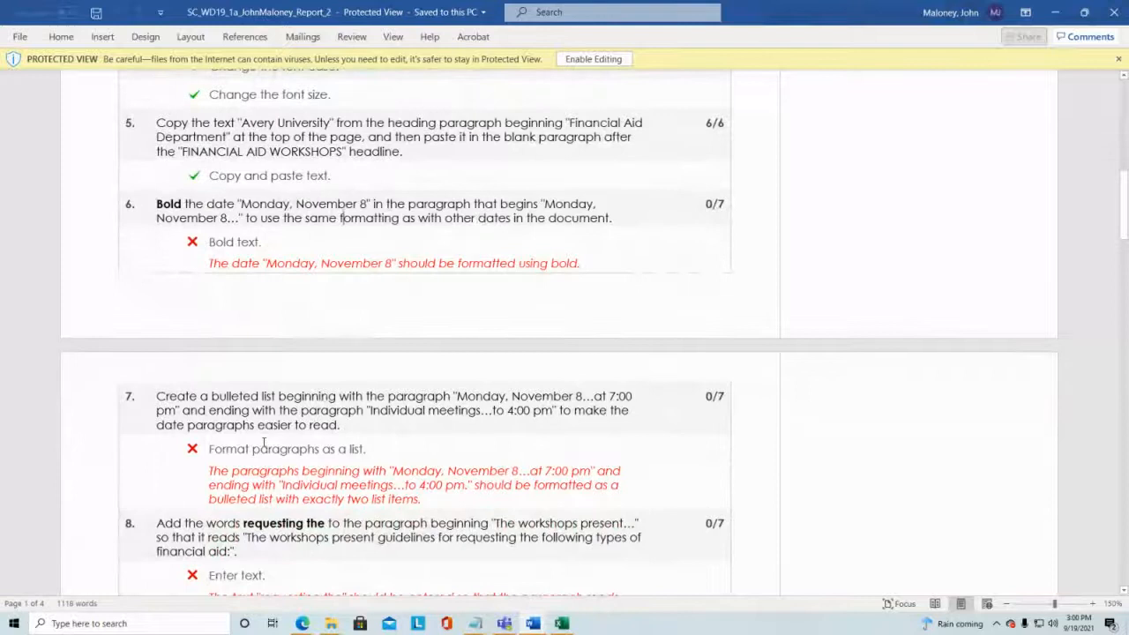
Step: Review the feedback for tasks 7 through 12 in the grading report, then close the report
scroll(265, 455, "down", 2)
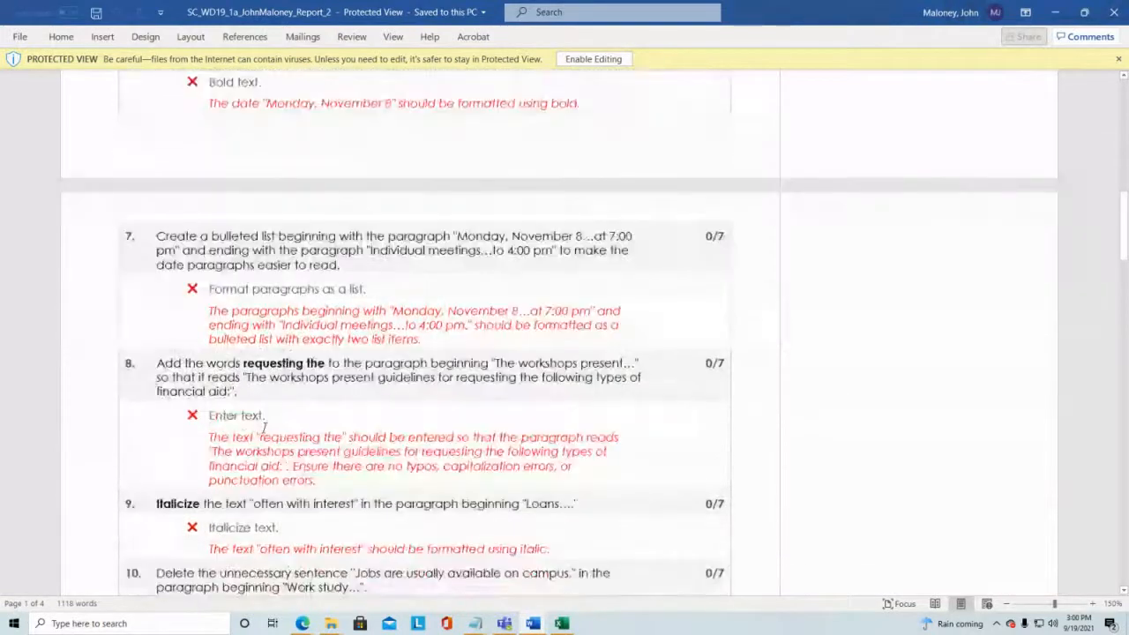
scroll(322, 352, "down", 4)
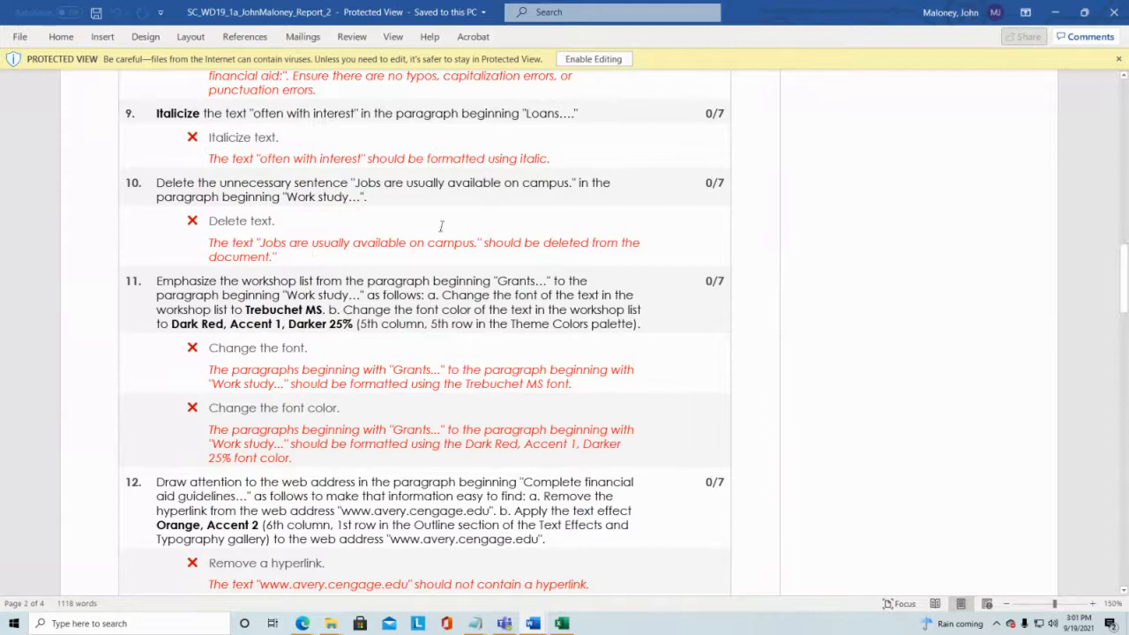
scroll(423, 254, "down", 4)
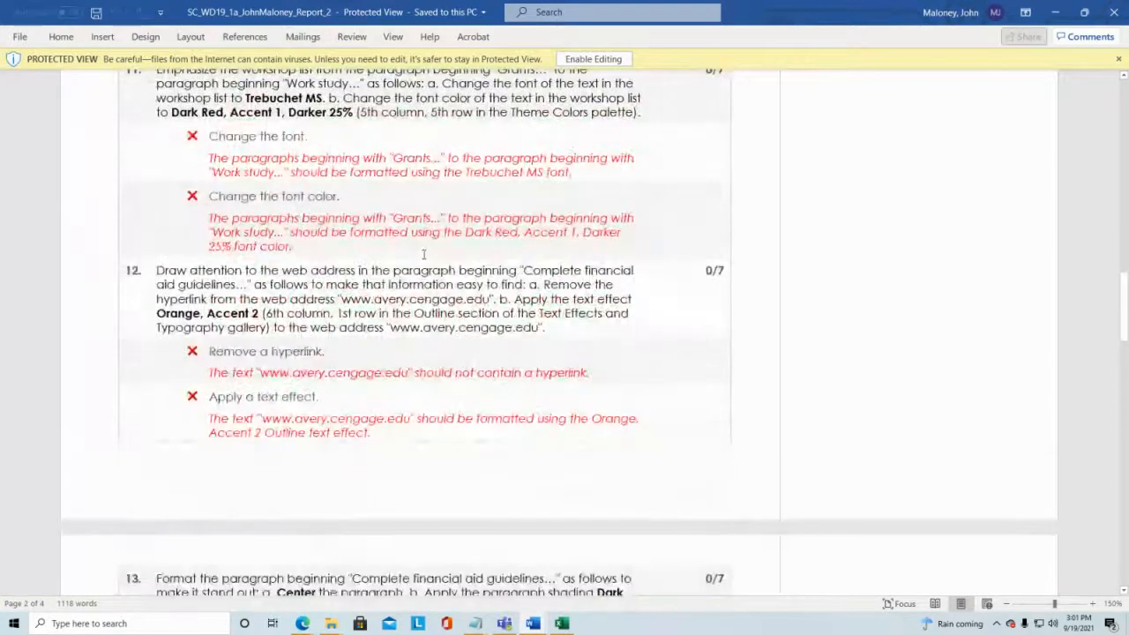
left_click(1112, 12)
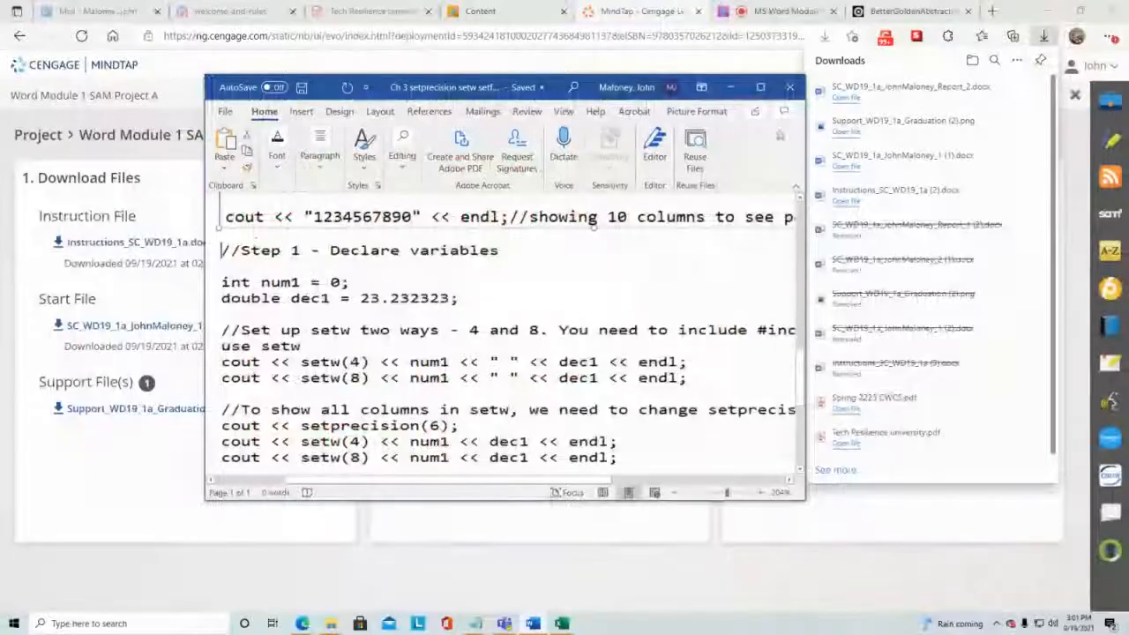
Step: Minimize the open code document and switch to the Blackboard Collaborate session tab
left_click(729, 88)
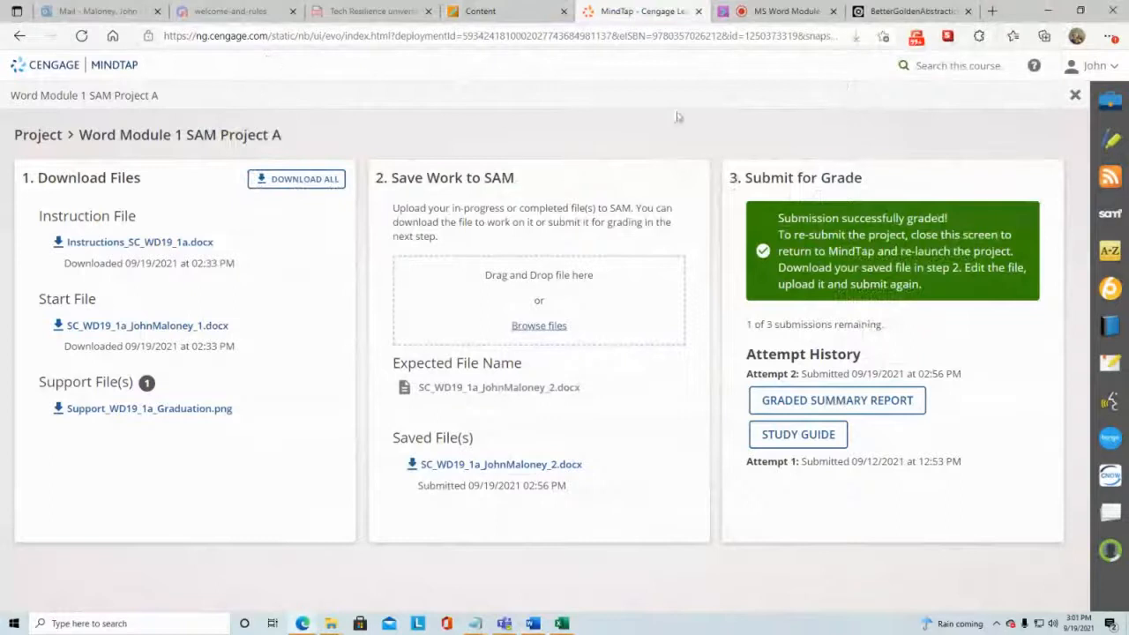
left_click(783, 11)
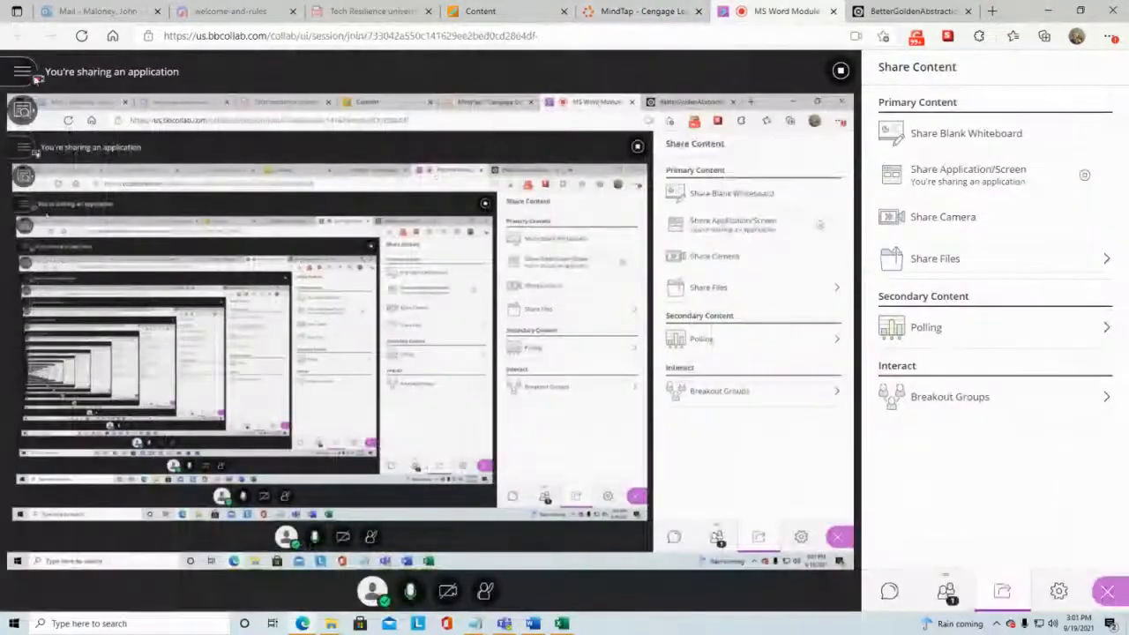